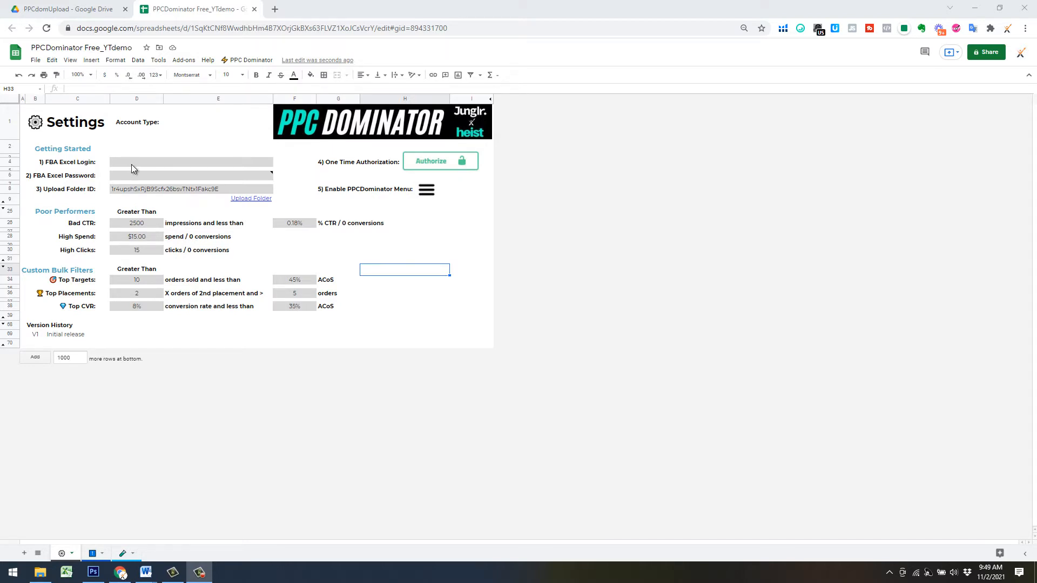
{"action": "mouse_move", "coordinate": [131, 179]}
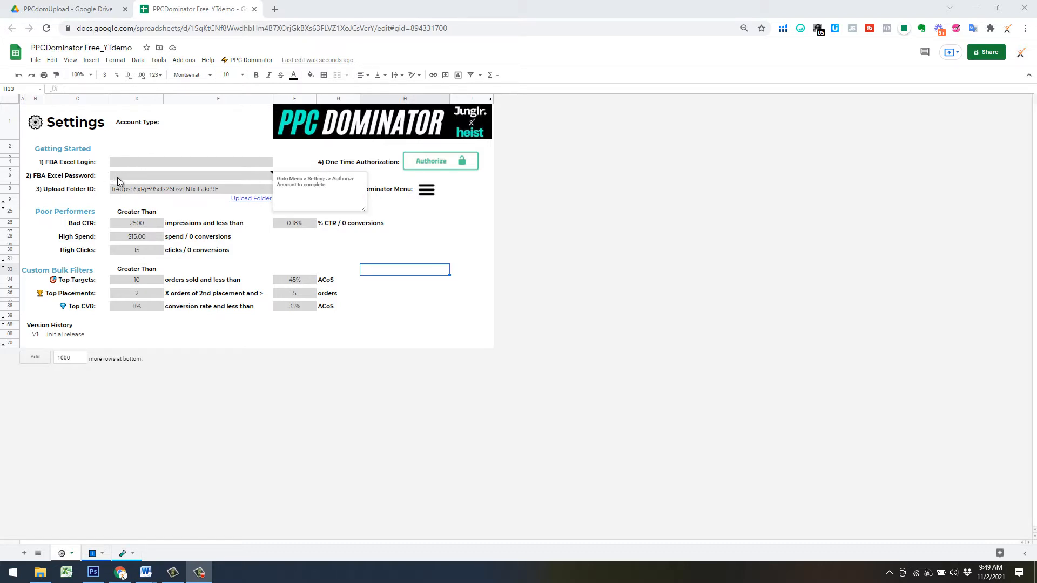
{"action": "left_click", "coordinate": [394, 259]}
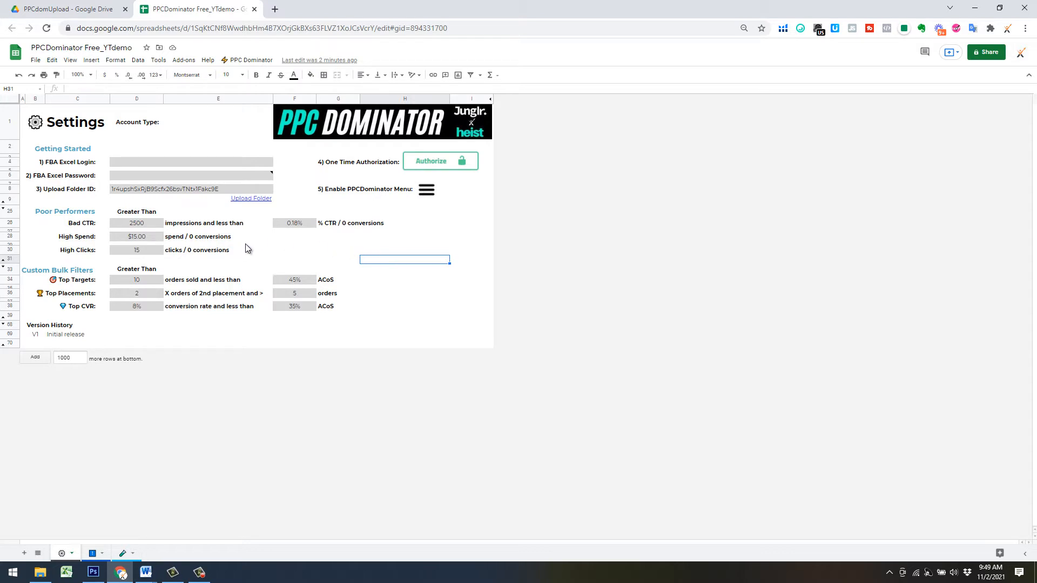
- Copy the PPCdomUpload folder's ID from its Google Drive address and paste it into the Upload Folder ID setting of the spreadsheet
{"action": "left_click", "coordinate": [68, 12]}
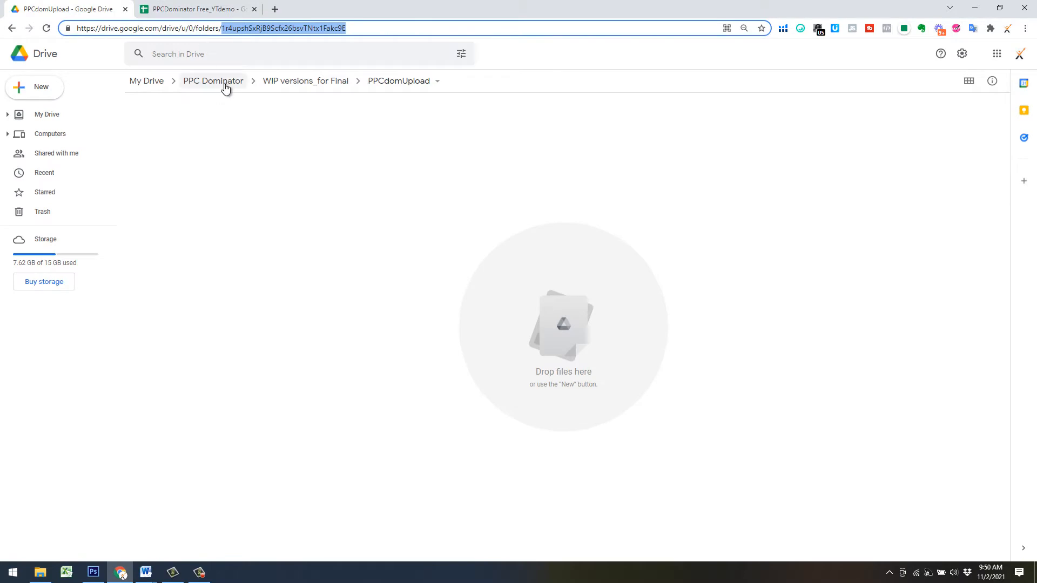
{"action": "left_click", "coordinate": [334, 27]}
{"action": "left_click_drag", "start_coordinate": [358, 27], "coordinate": [221, 30]}
{"action": "key", "text": "ctrl+c"}
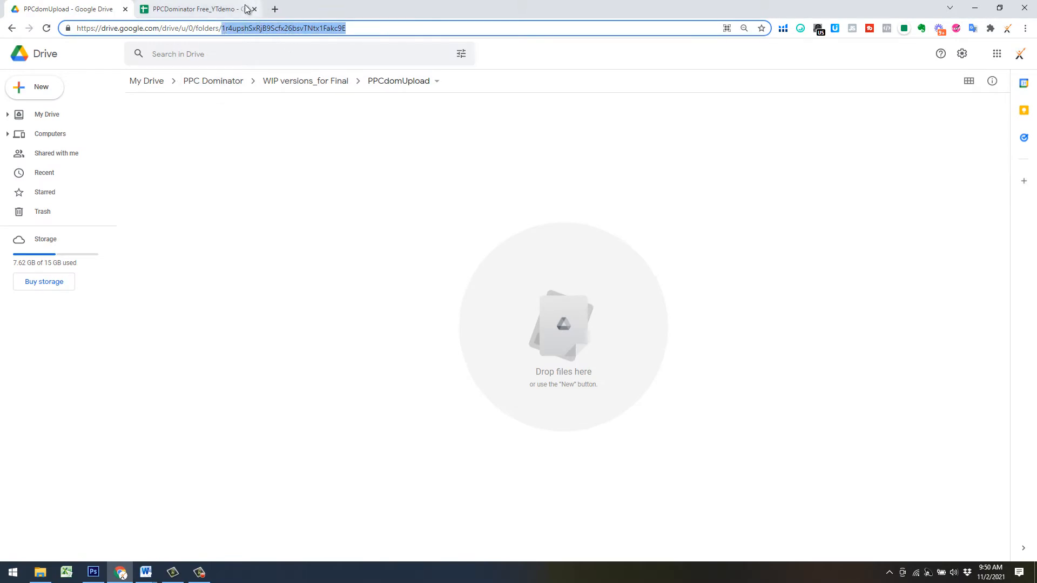
{"action": "left_click", "coordinate": [248, 9]}
{"action": "left_click", "coordinate": [200, 191]}
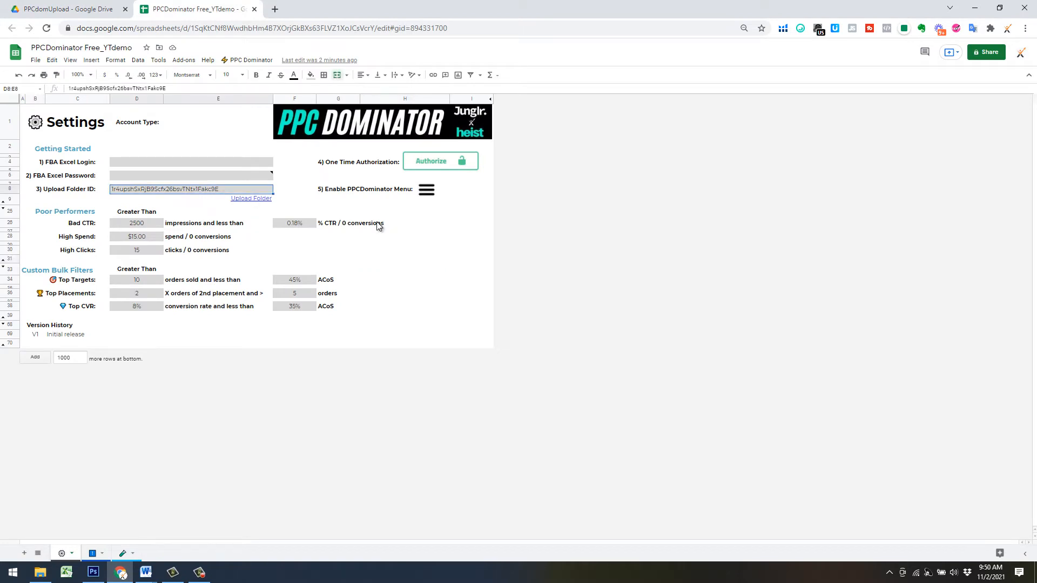
{"action": "key", "text": "ctrl+v"}
{"action": "left_click", "coordinate": [426, 261]}
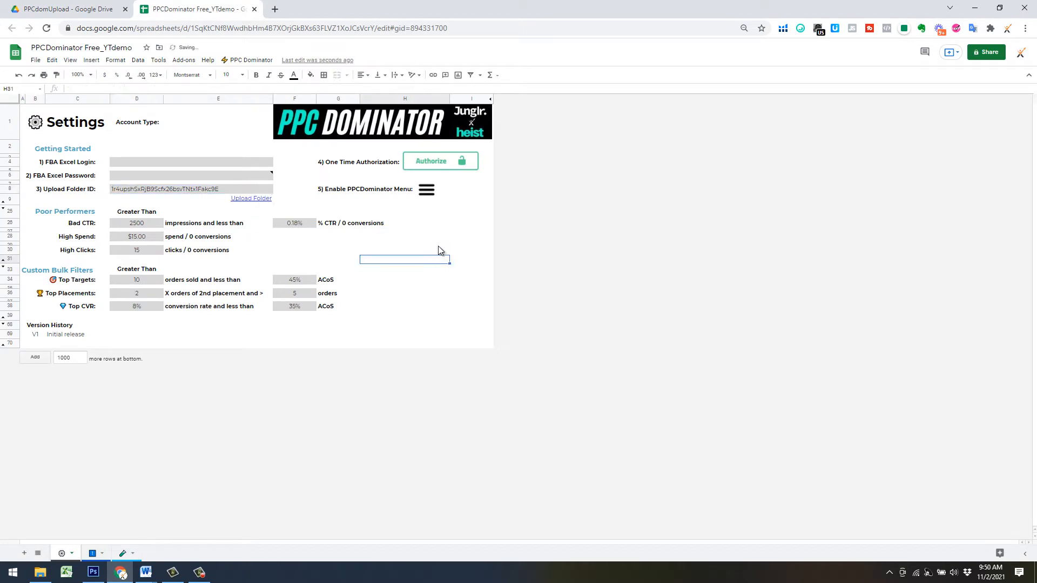
- Start the one-time script authorization and choose the Google account to continue to PPCDominatorFree
{"action": "left_click", "coordinate": [430, 162]}
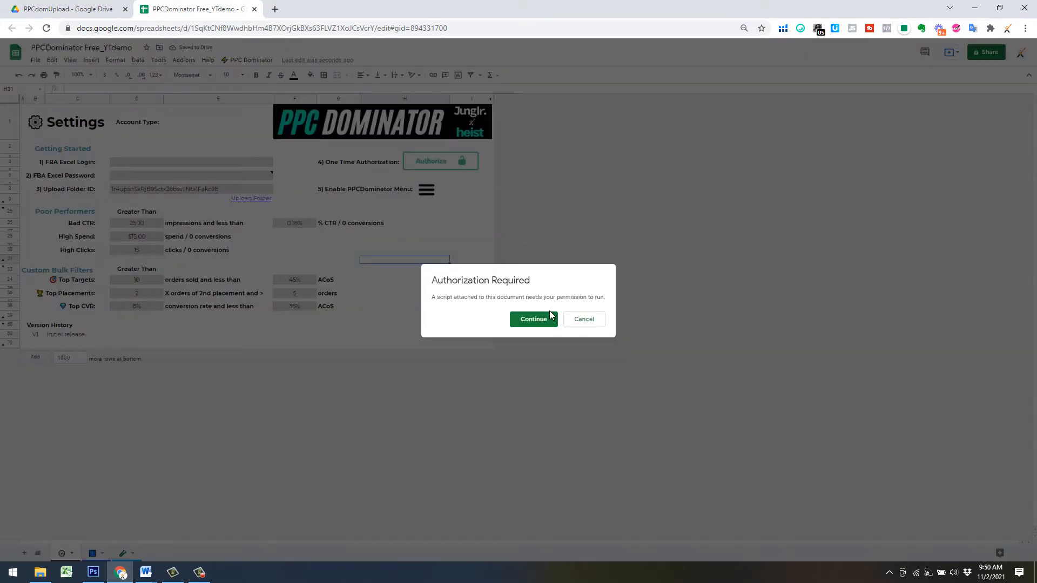
{"action": "left_click", "coordinate": [544, 319]}
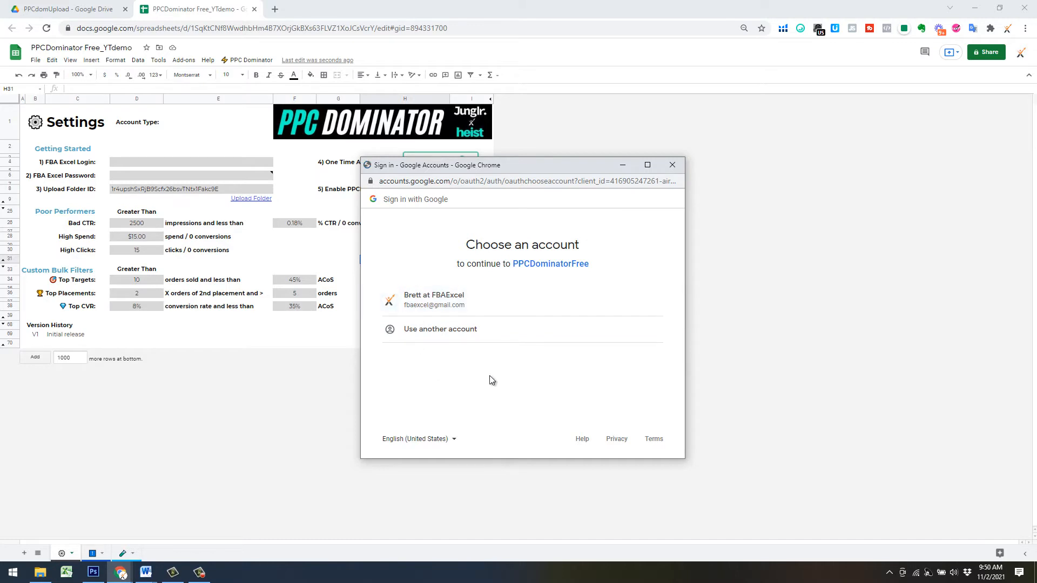
{"action": "left_click_drag", "start_coordinate": [543, 167], "coordinate": [545, 122]}
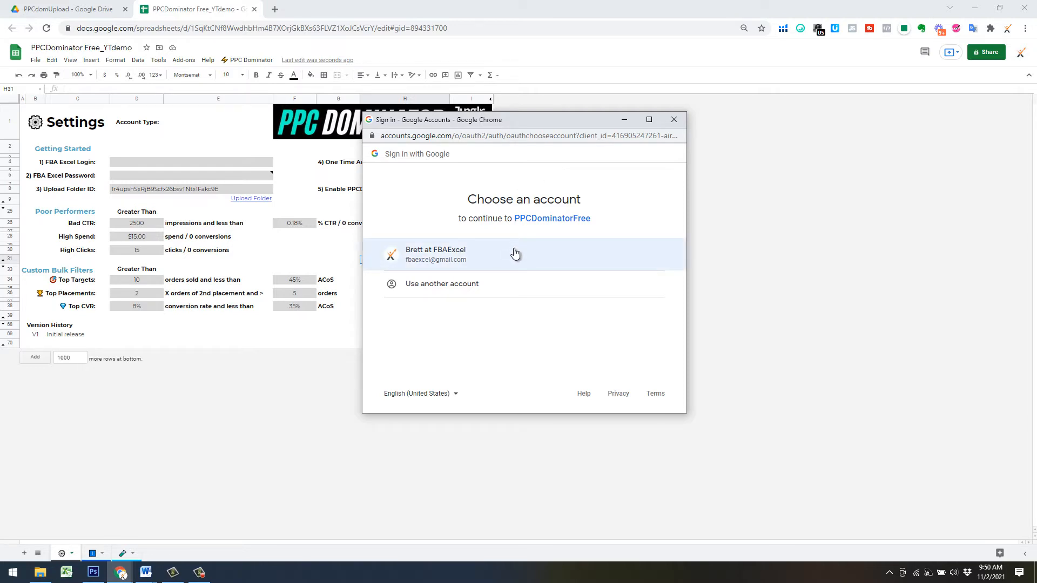
{"action": "left_click", "coordinate": [477, 254]}
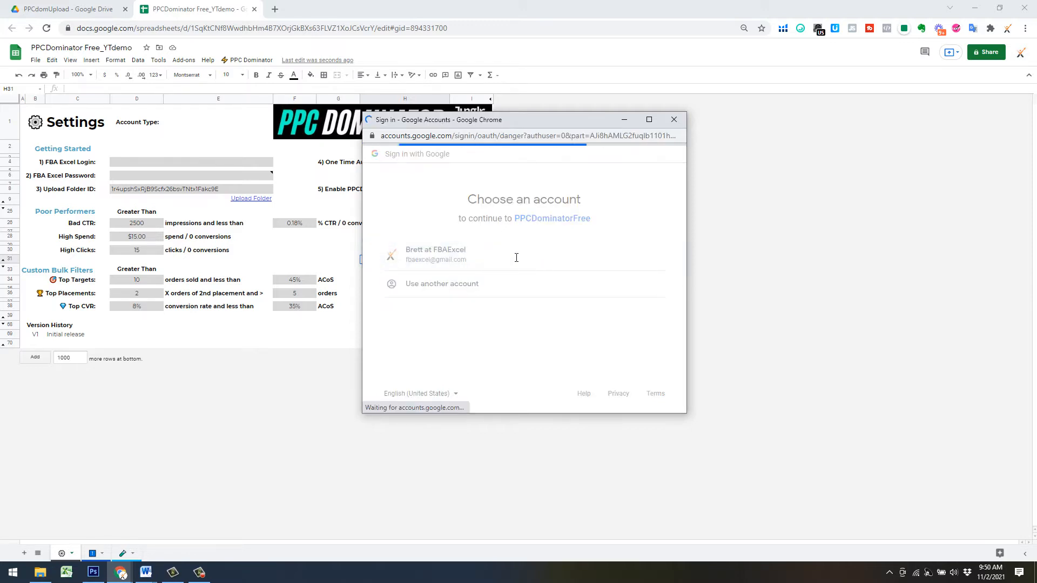
- Continue past the unverified-app warning to PPCDominatorFree and allow the requested permissions
{"action": "left_click", "coordinate": [406, 317]}
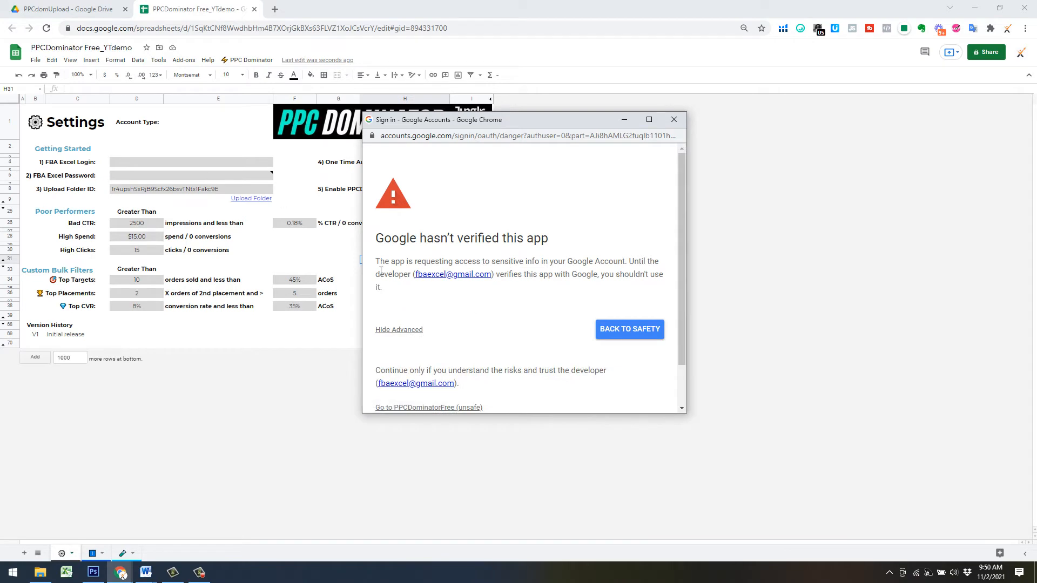
{"action": "scroll", "coordinate": [572, 289], "scroll_direction": "down", "scroll_amount": 1}
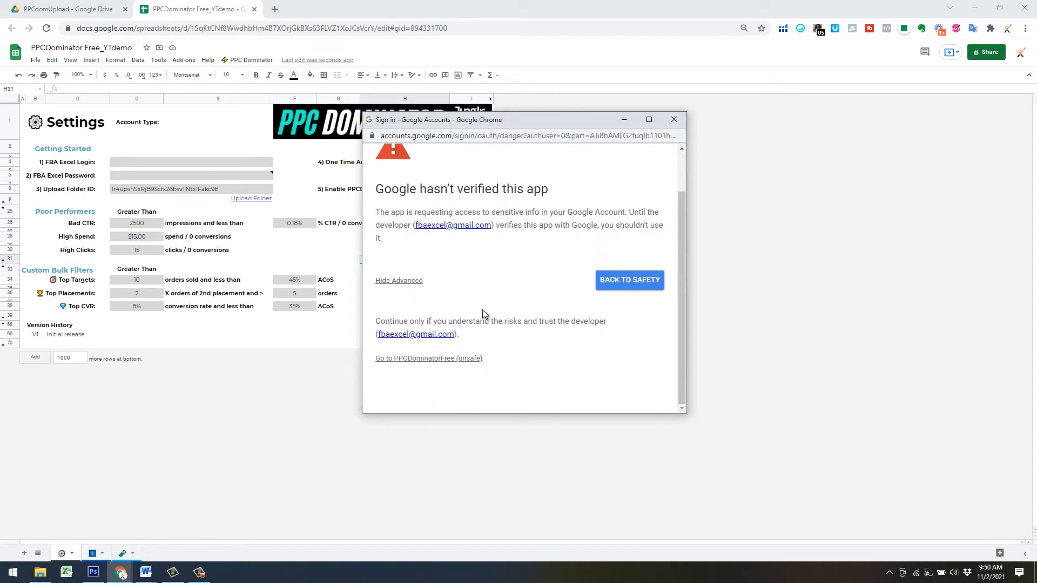
{"action": "left_click", "coordinate": [462, 359]}
{"action": "scroll", "coordinate": [384, 376], "scroll_direction": "down", "scroll_amount": 5}
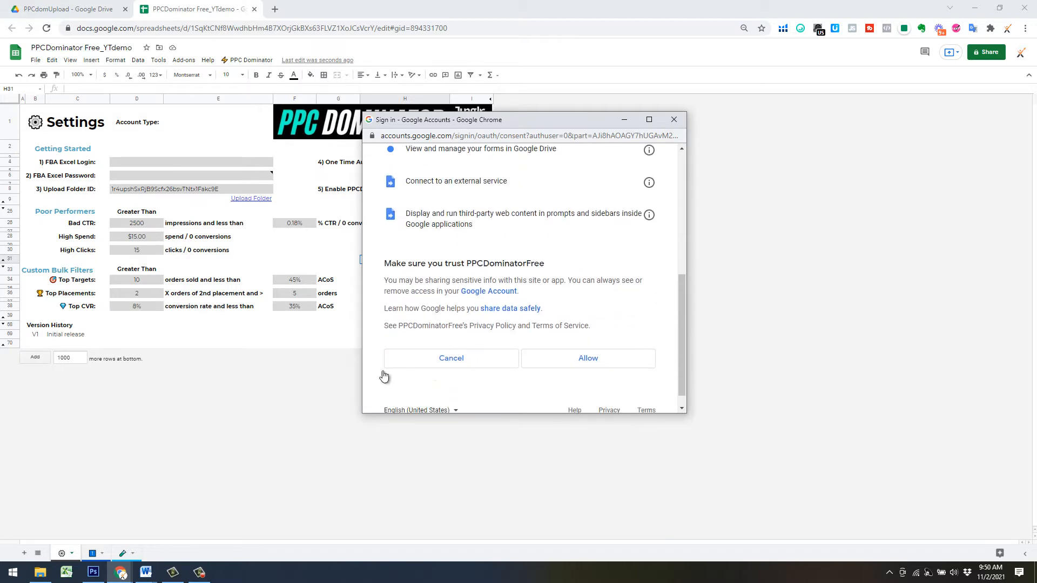
{"action": "scroll", "coordinate": [486, 351], "scroll_direction": "up", "scroll_amount": 2}
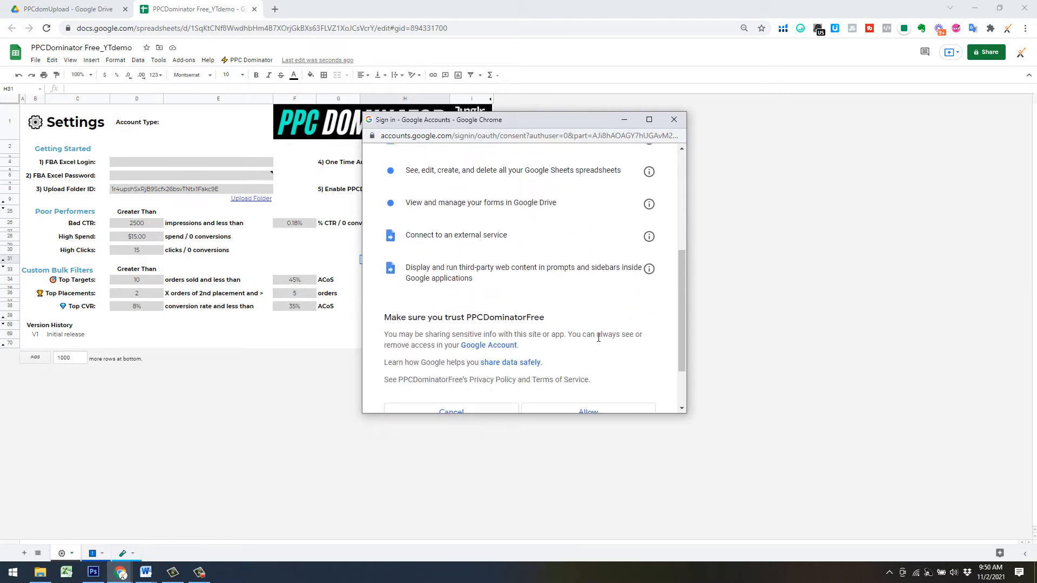
{"action": "scroll", "coordinate": [598, 338], "scroll_direction": "down", "scroll_amount": 3}
{"action": "left_click", "coordinate": [589, 348]}
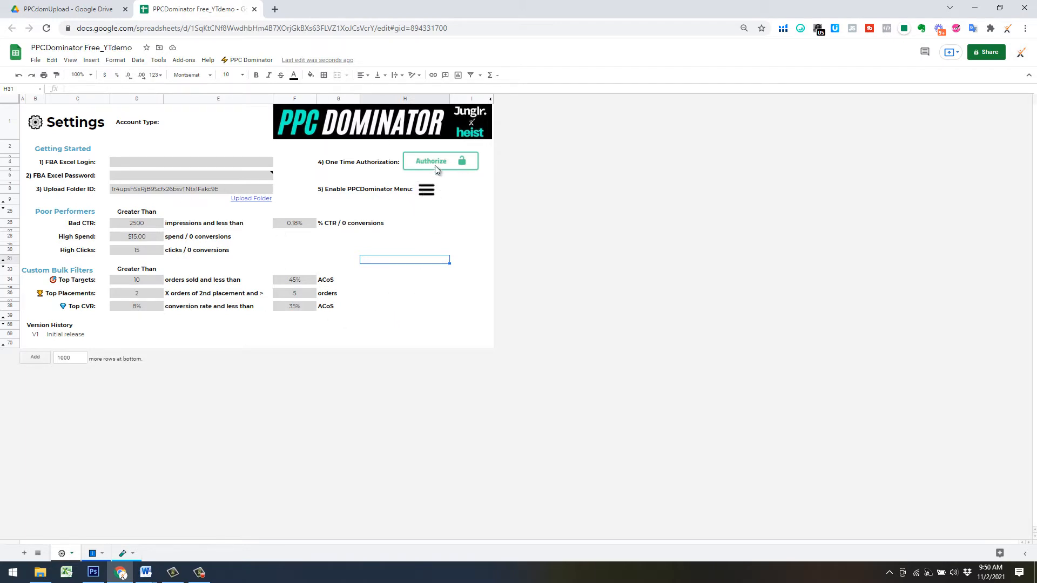
- Enable the PPCDominator menu and run its Authorize Account command
{"action": "left_click", "coordinate": [428, 194]}
{"action": "left_click", "coordinate": [247, 60]}
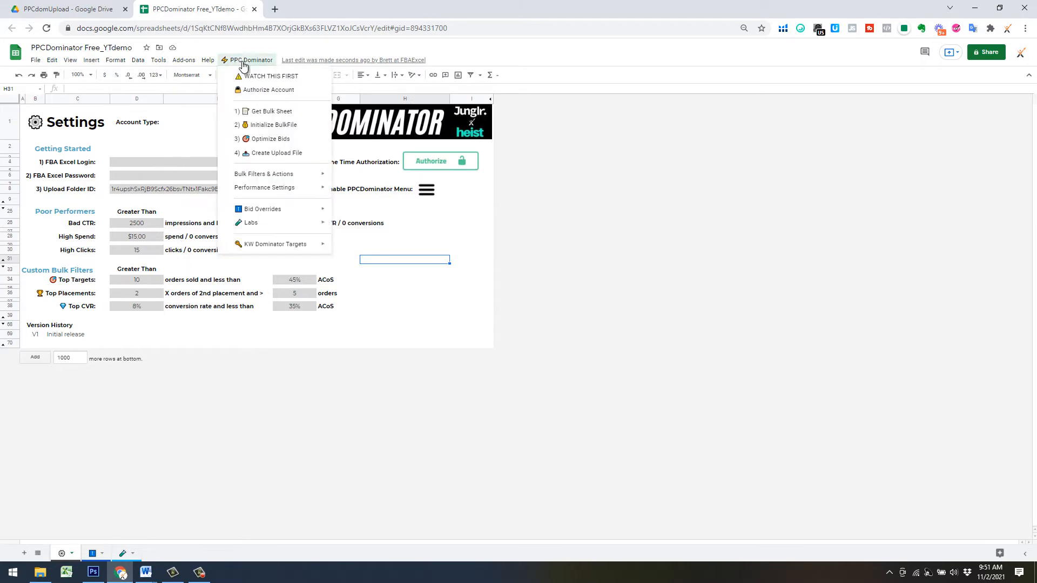
{"action": "left_click", "coordinate": [286, 91]}
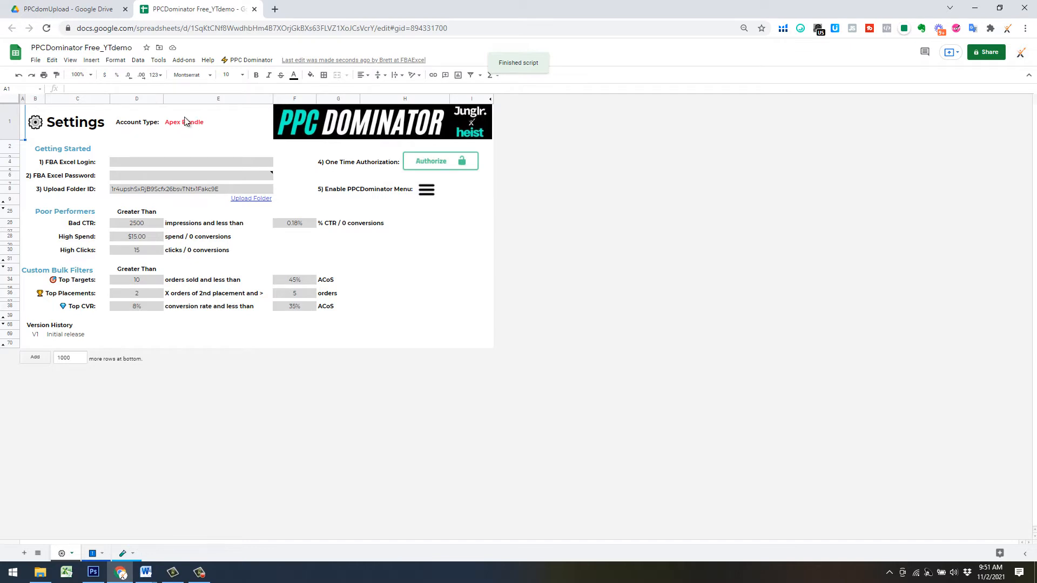
{"action": "left_click", "coordinate": [484, 250]}
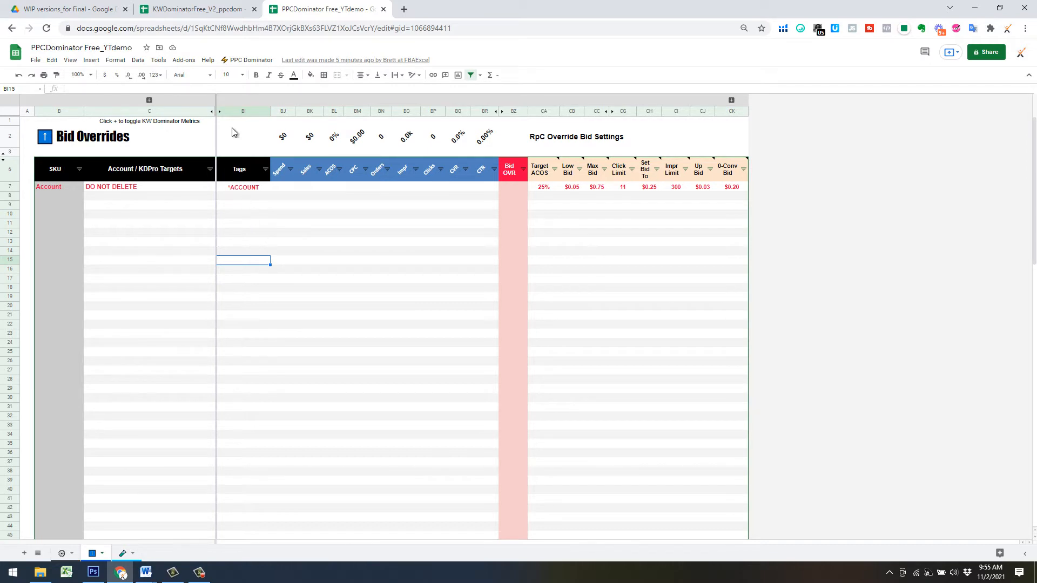
- Run Get Bulk Sheet to reach Amazon's Bulk operations page and set the spreadsheet's date range to 60 days
{"action": "left_click", "coordinate": [249, 60]}
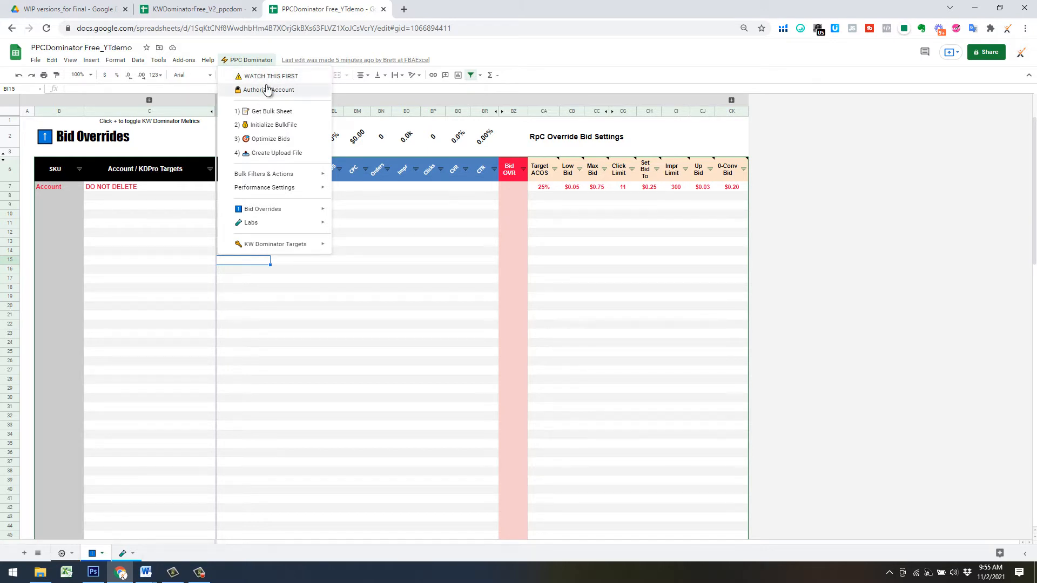
{"action": "left_click", "coordinate": [260, 112]}
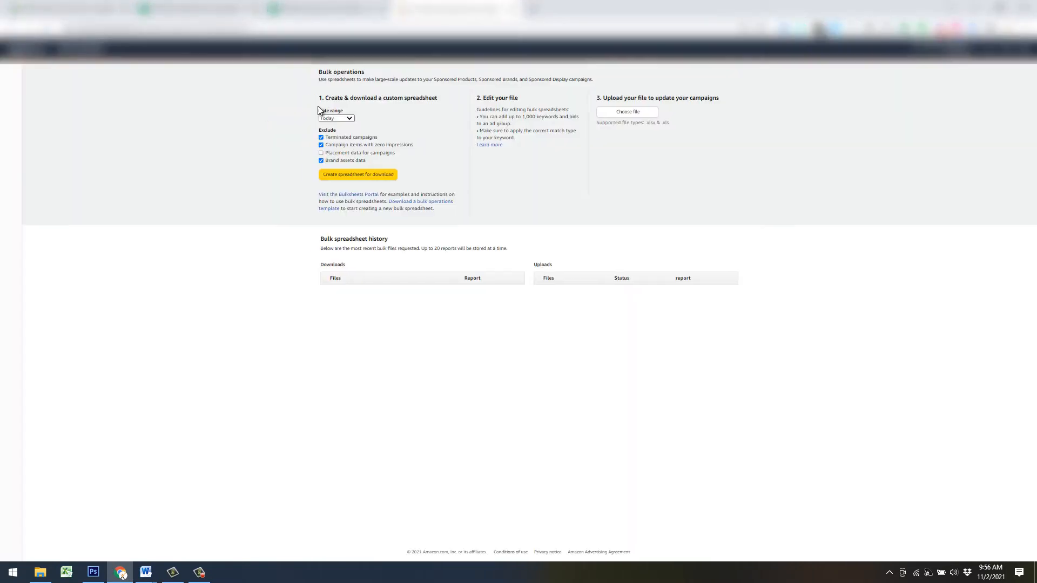
{"action": "left_click", "coordinate": [346, 122]}
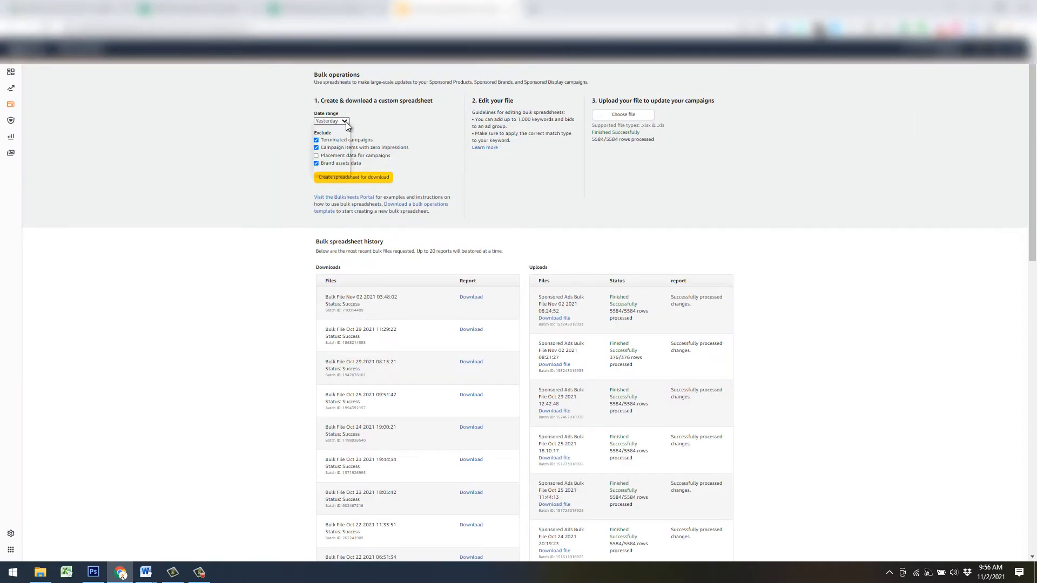
{"action": "left_click", "coordinate": [343, 164]}
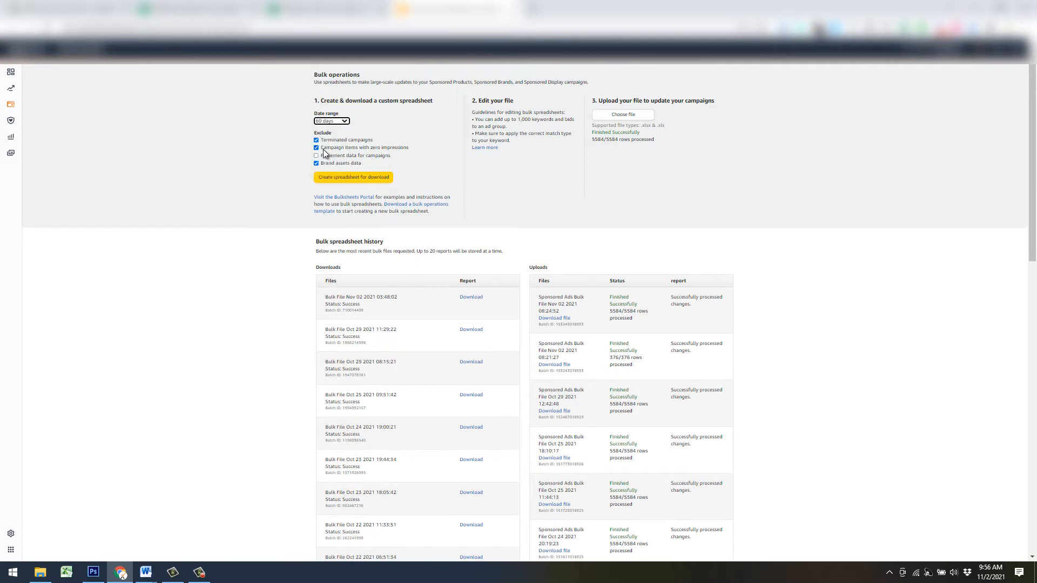
- Stop excluding campaign items with zero impressions and create the bulk spreadsheet for download
{"action": "left_click", "coordinate": [344, 122]}
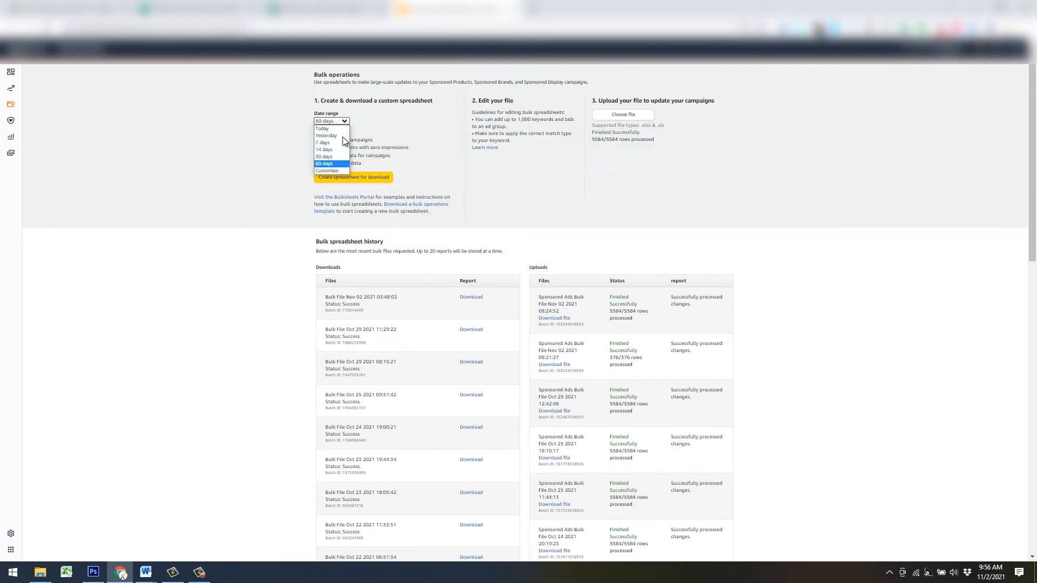
{"action": "left_click", "coordinate": [382, 124]}
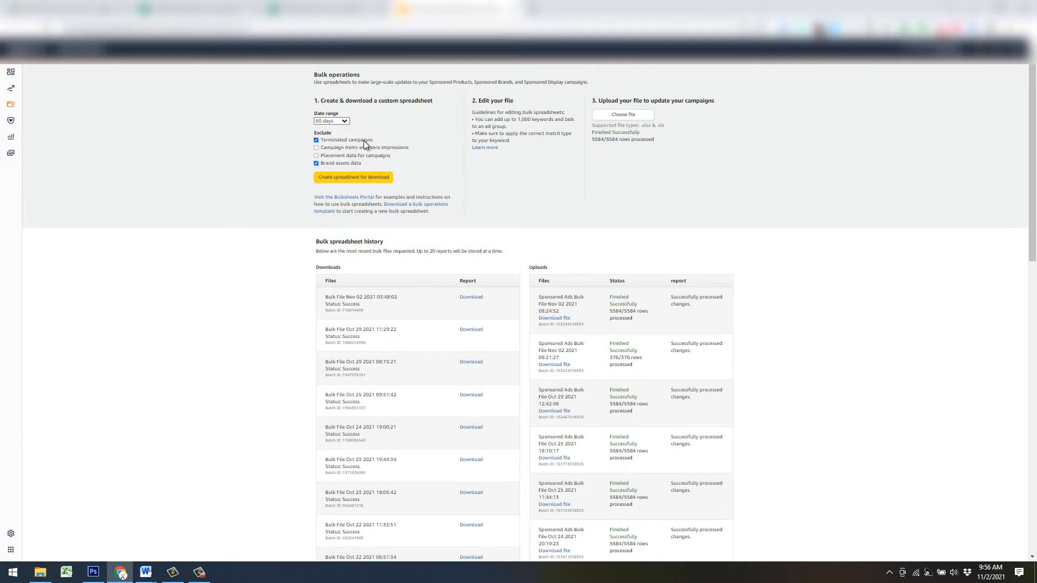
{"action": "left_click", "coordinate": [366, 178]}
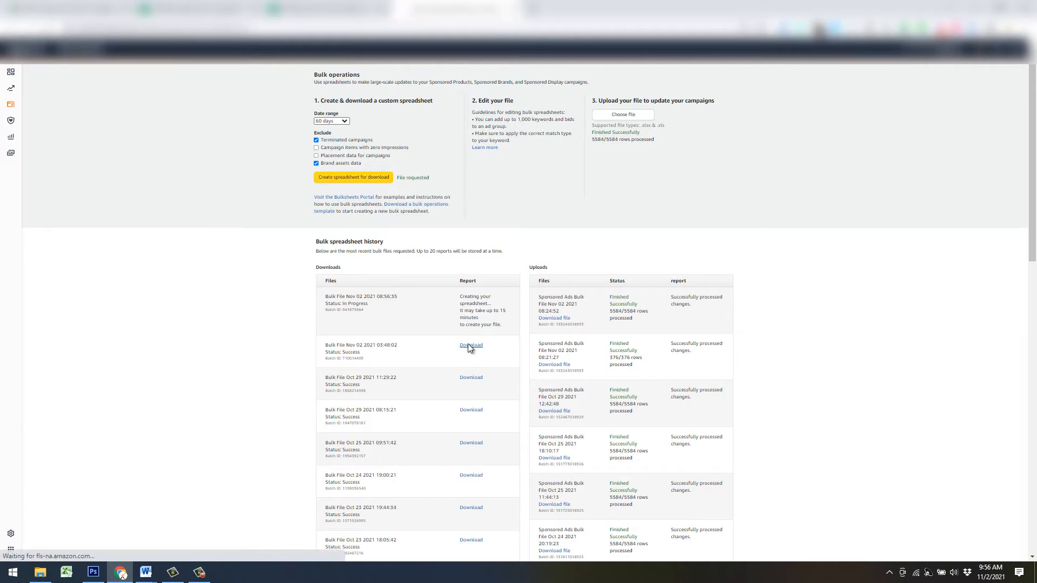
- Reopen the Bulk operations page under Sponsored ads
{"action": "left_click", "coordinate": [336, 176]}
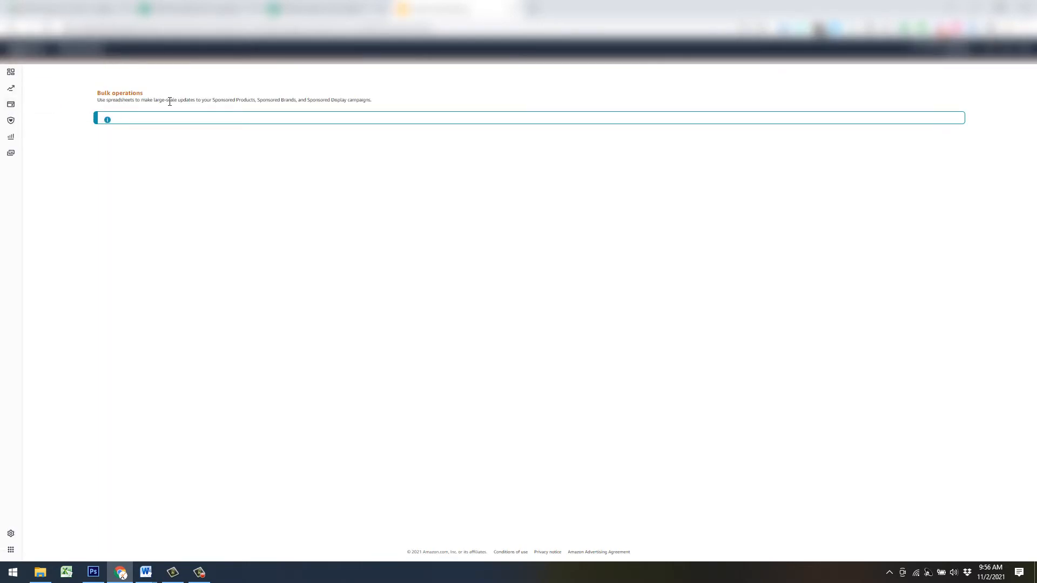
{"action": "left_click", "coordinate": [11, 105]}
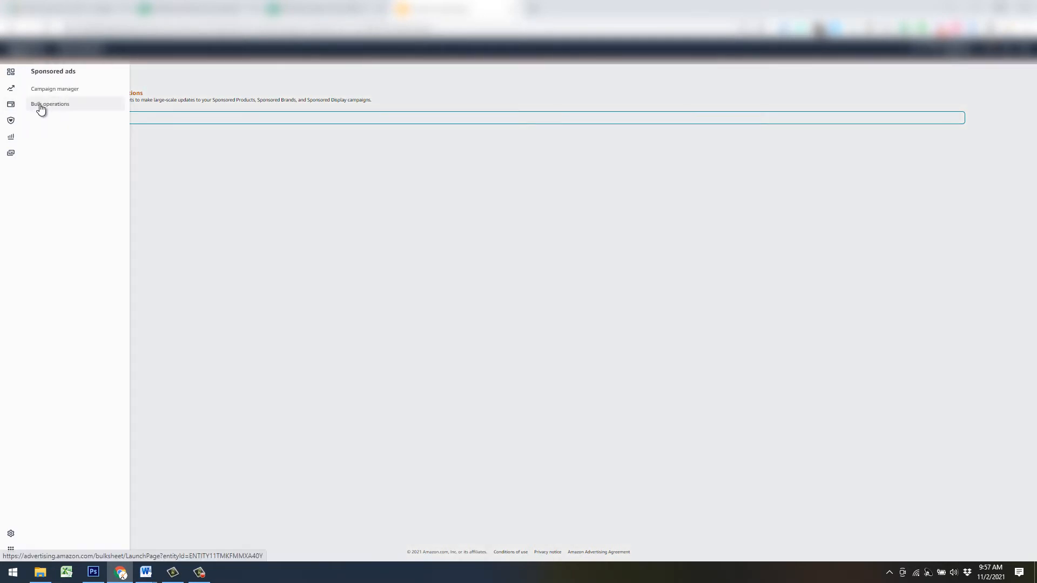
{"action": "left_click", "coordinate": [41, 105]}
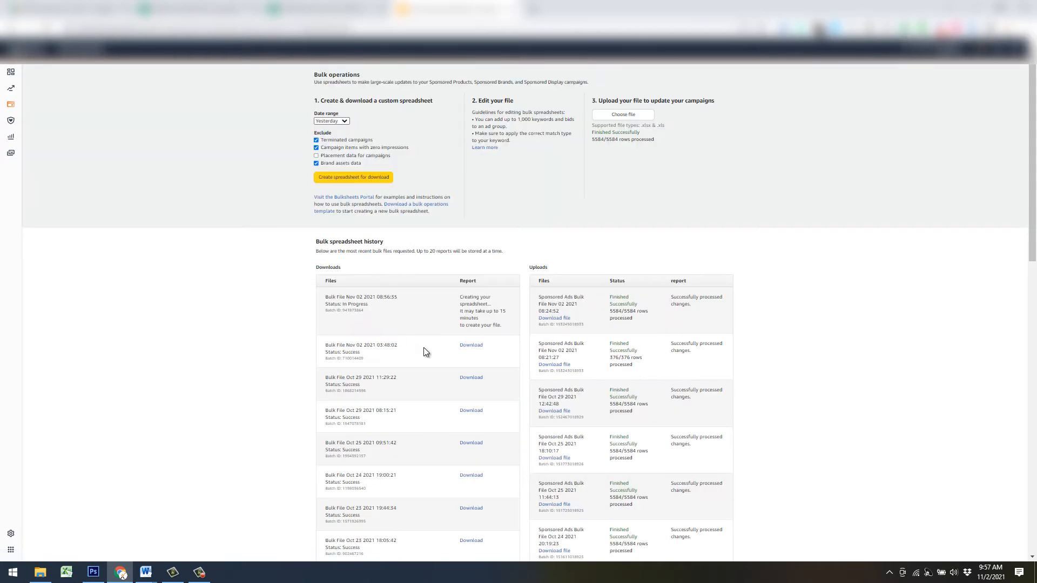
{"action": "left_click", "coordinate": [471, 347]}
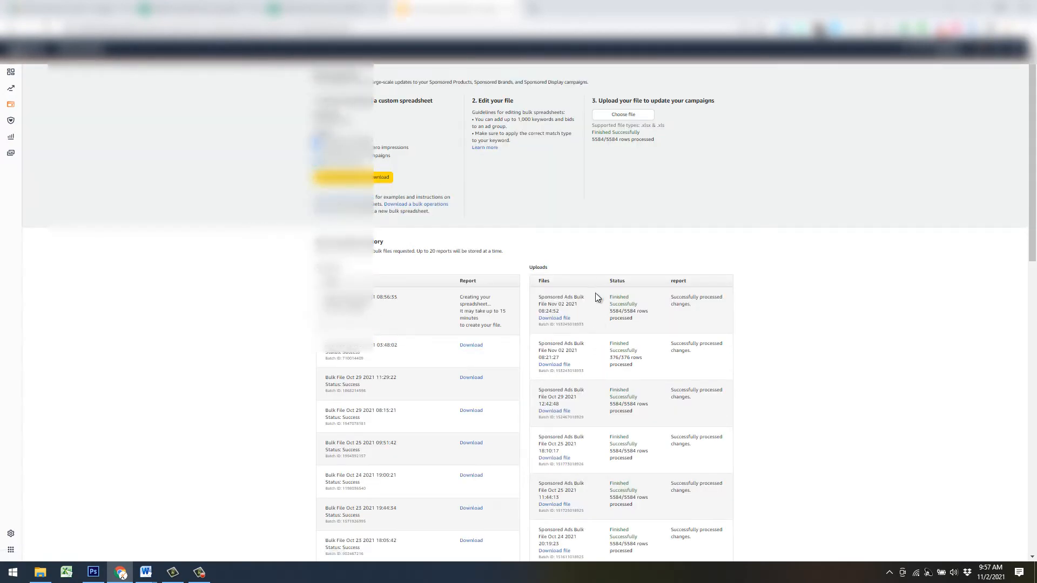
{"action": "left_click_drag", "start_coordinate": [400, 11], "coordinate": [469, 102]}
{"action": "left_click_drag", "start_coordinate": [228, 285], "coordinate": [228, 240]}
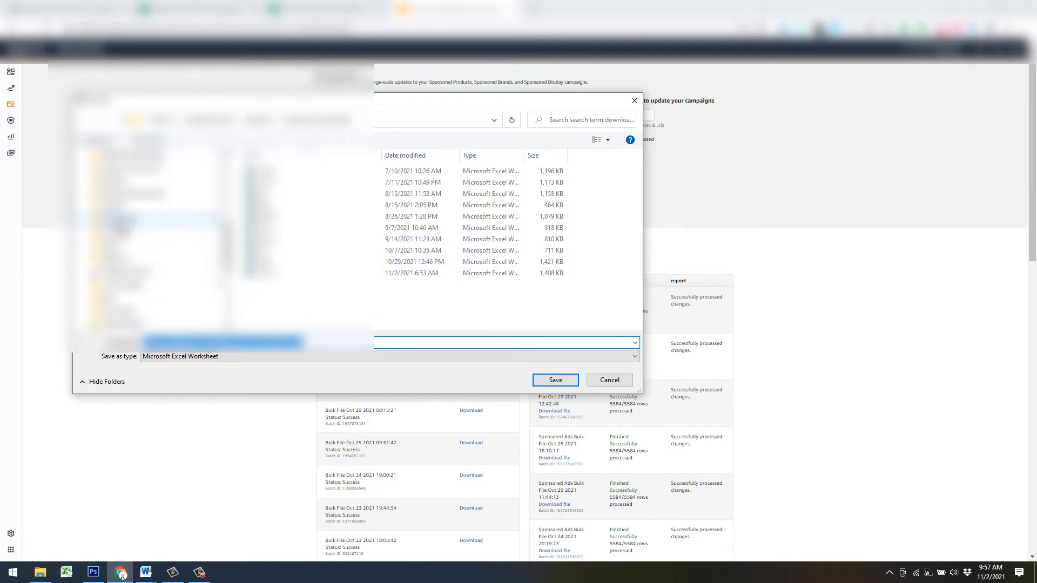
{"action": "left_click", "coordinate": [619, 384]}
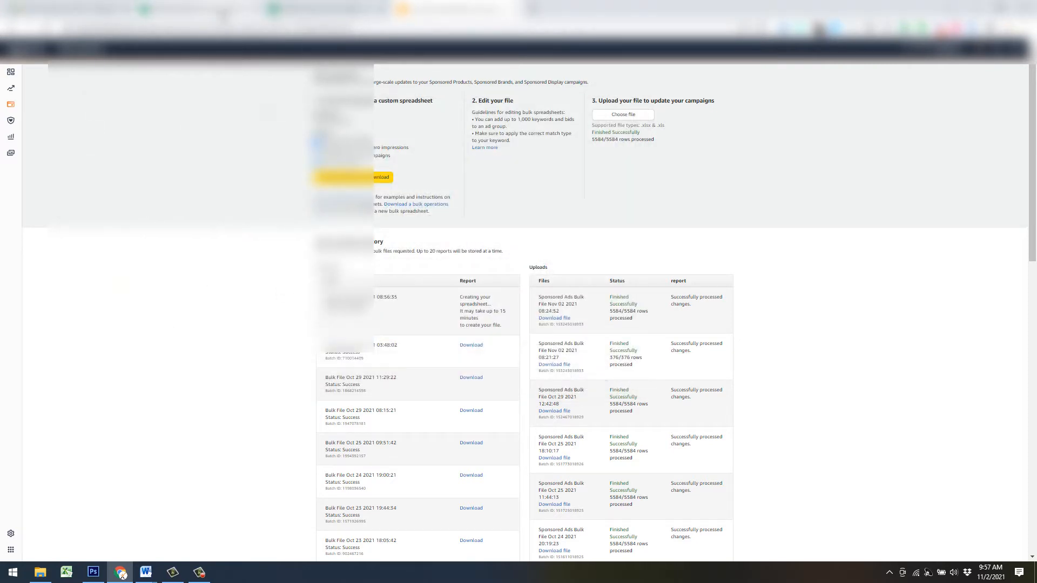
- Return to the PPCDominator spreadsheet and import bulk file_demo.xlsx from My Drive, inserting it as new sheets
{"action": "left_click", "coordinate": [293, 13]}
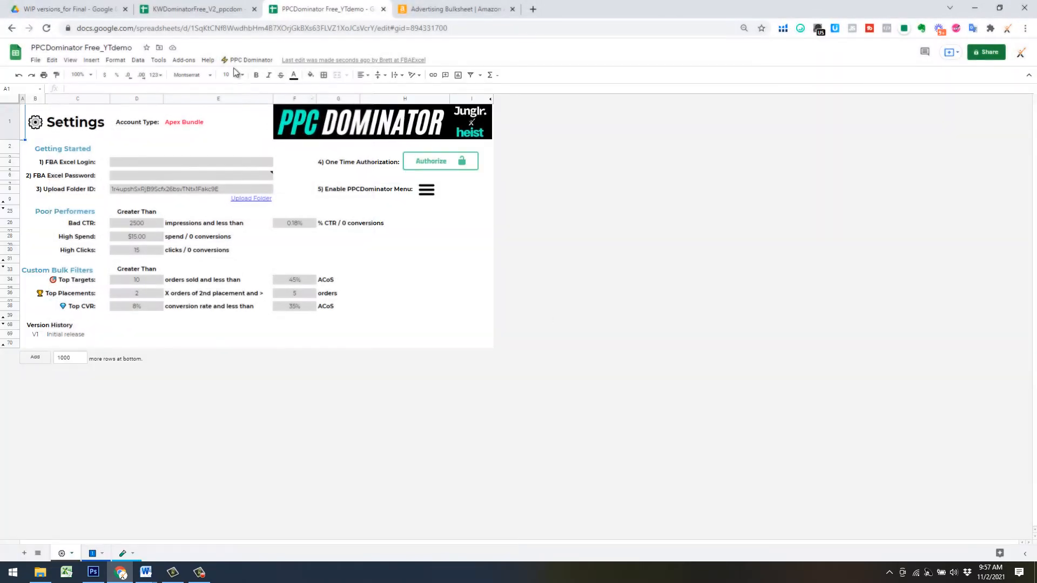
{"action": "left_click", "coordinate": [250, 60]}
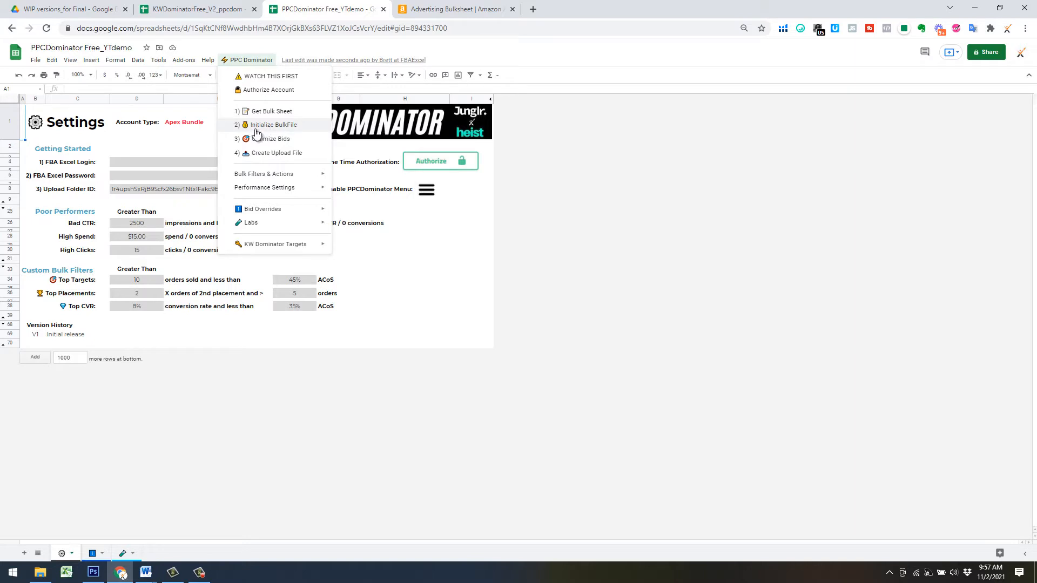
{"action": "left_click", "coordinate": [486, 223]}
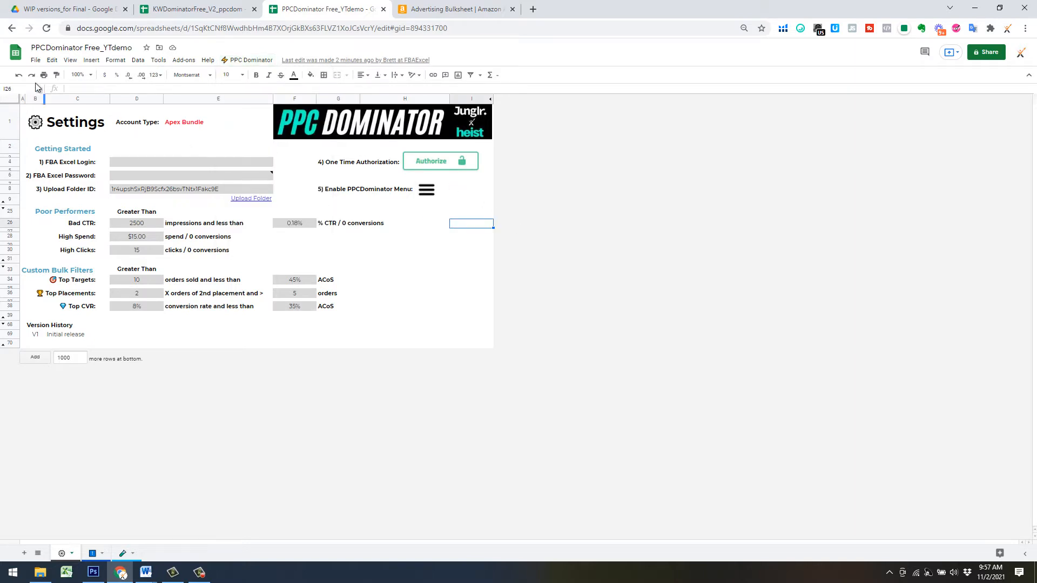
{"action": "left_click", "coordinate": [36, 61]}
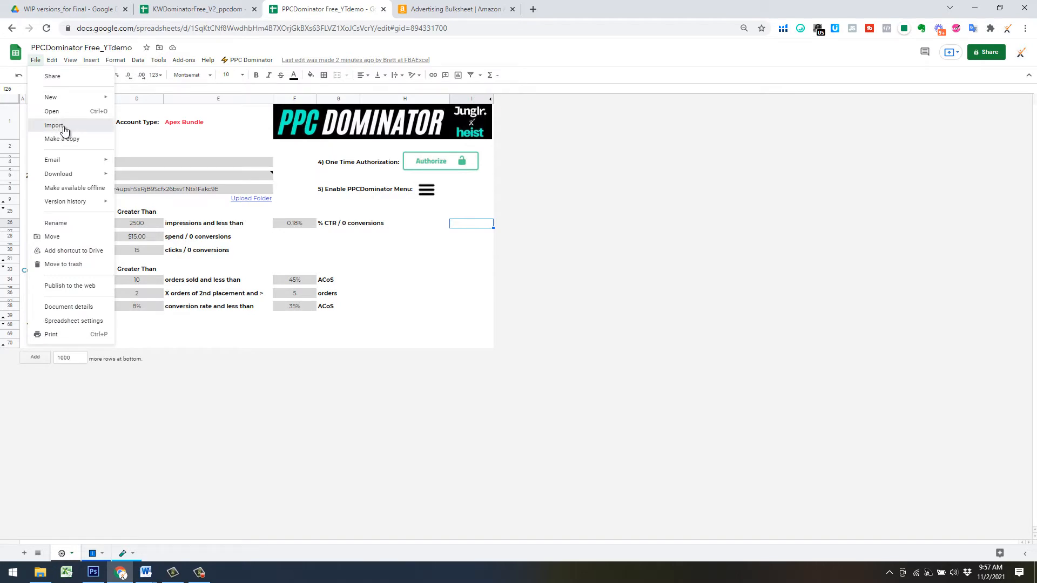
{"action": "left_click", "coordinate": [58, 127]}
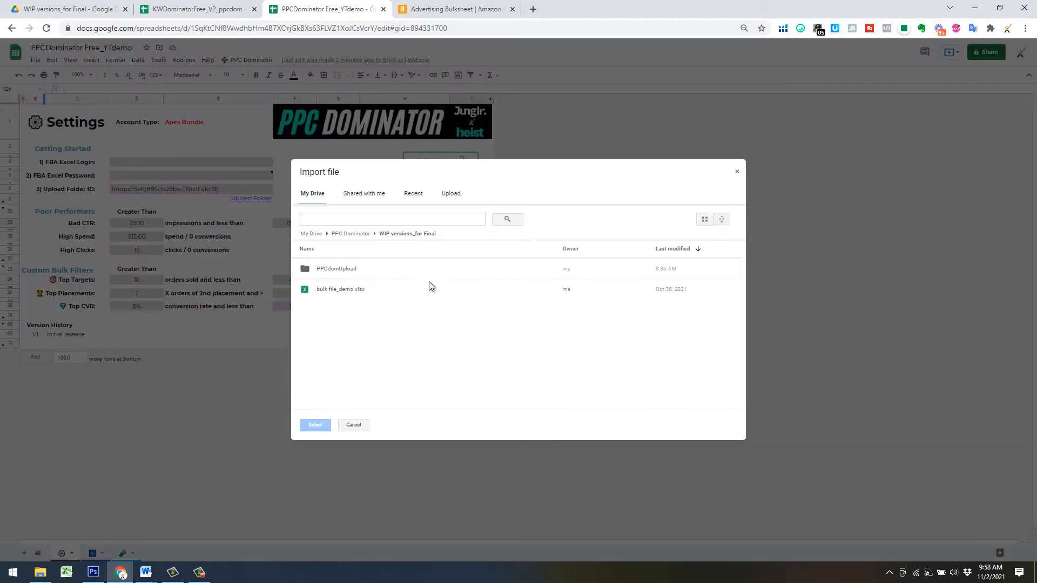
{"action": "double_click", "coordinate": [359, 292]}
{"action": "left_click", "coordinate": [423, 315]}
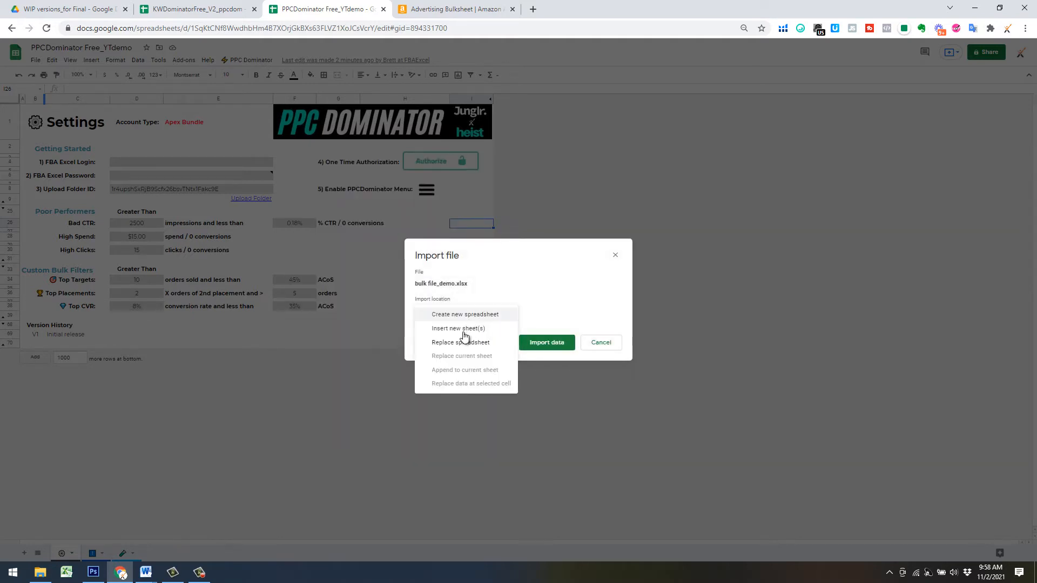
{"action": "left_click", "coordinate": [459, 329]}
{"action": "left_click", "coordinate": [546, 375]}
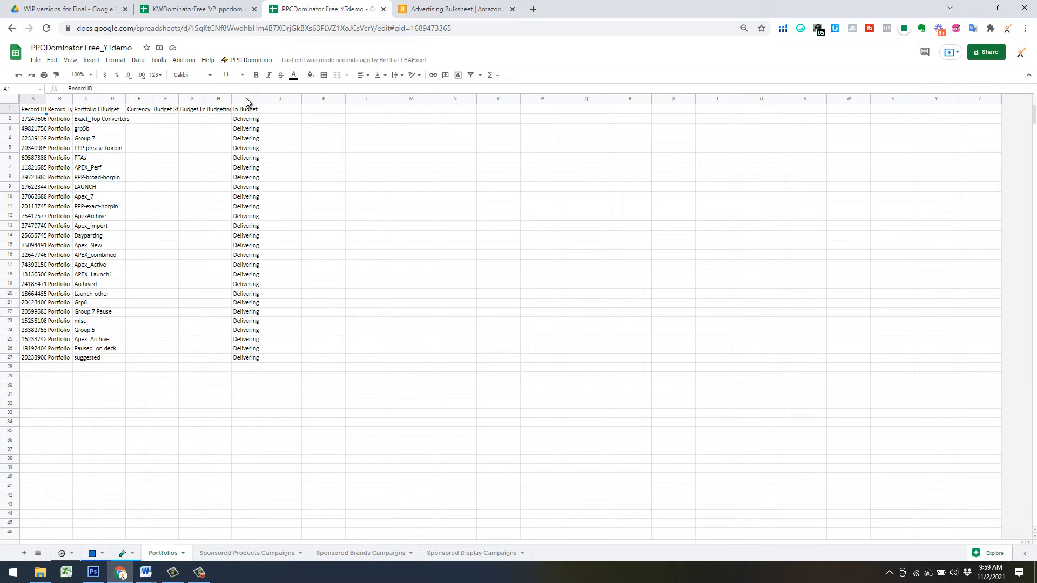
- Run Initialize BulkFile on the imported data, agree to continue and dismiss the completion notice
{"action": "left_click", "coordinate": [245, 61]}
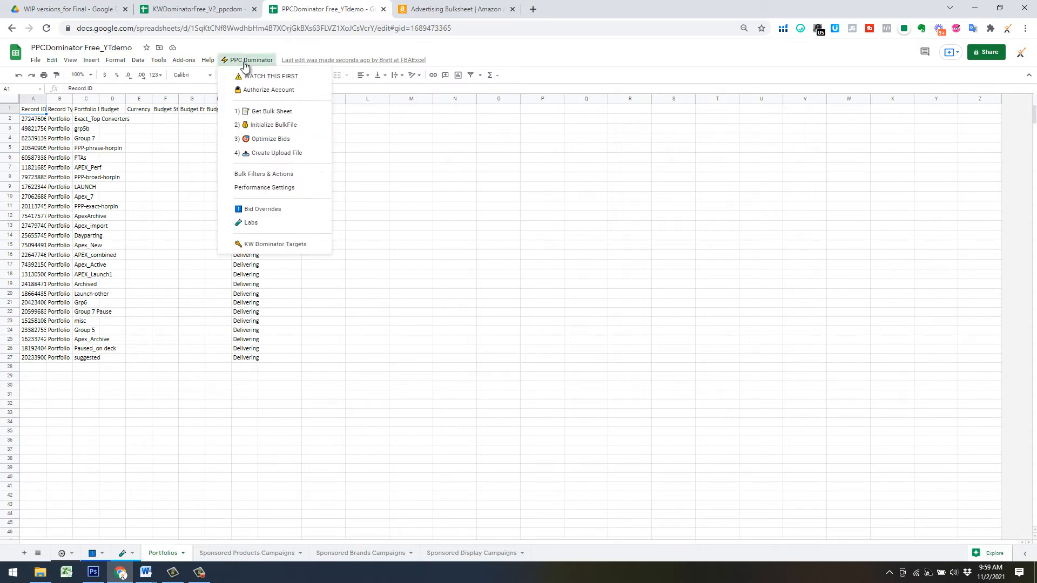
{"action": "left_click", "coordinate": [271, 125]}
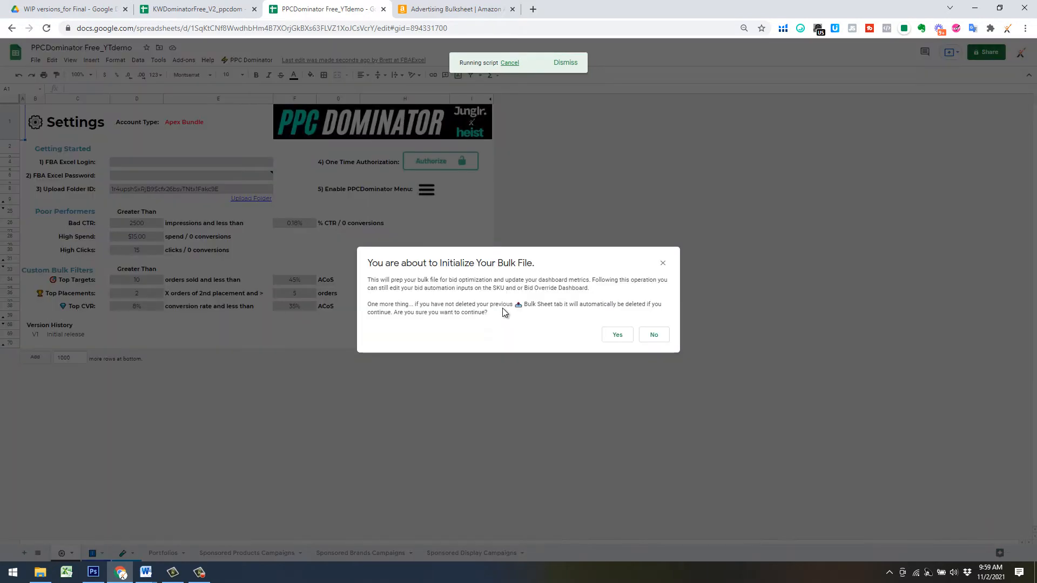
{"action": "left_click", "coordinate": [620, 336]}
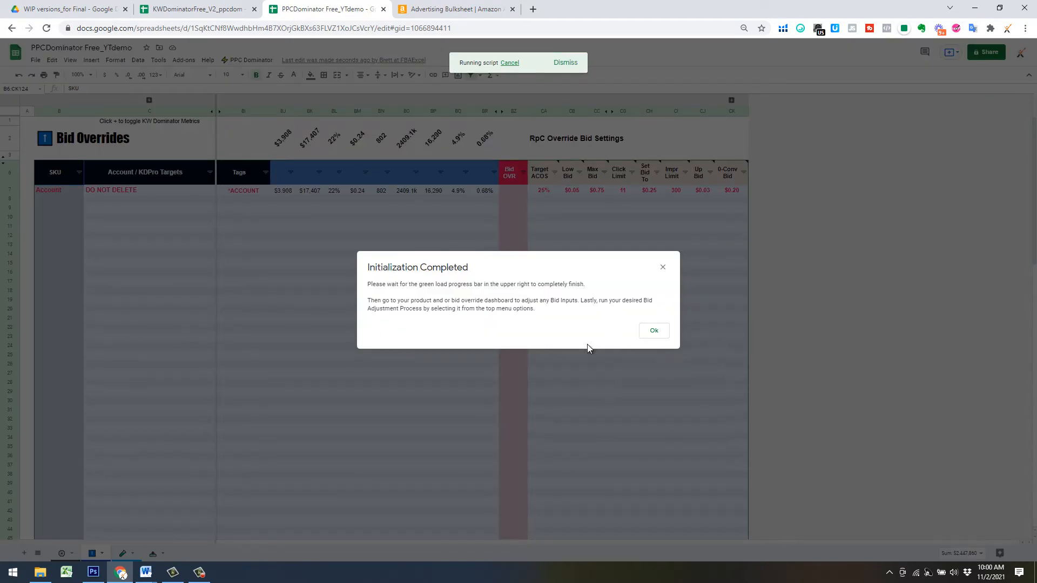
{"action": "left_click", "coordinate": [653, 333]}
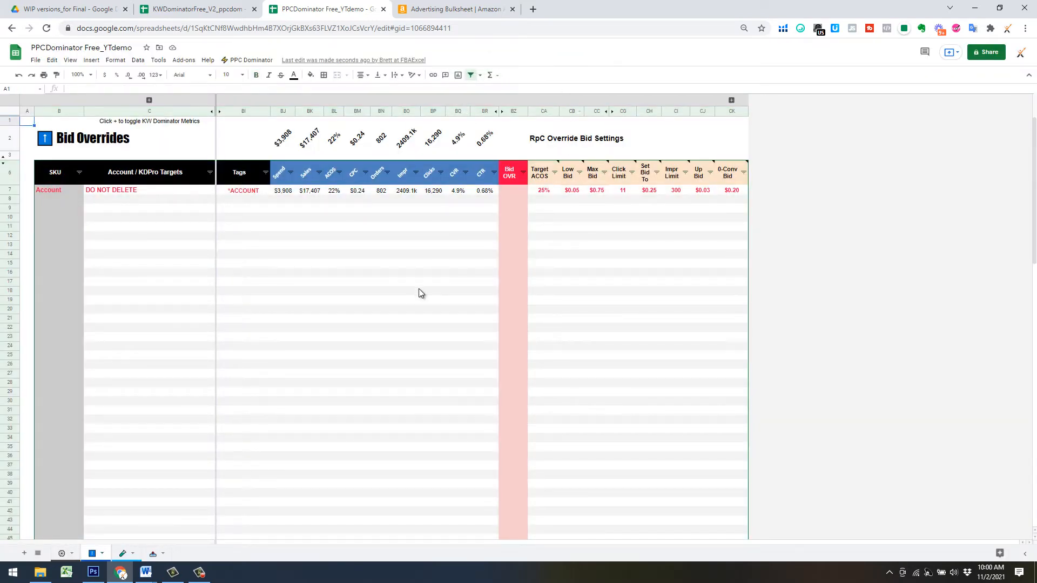
- Examine the account metrics on the Bid Overrides sheet and the placement and 1SKU columns on the bulk sheet
{"action": "left_click", "coordinate": [334, 273]}
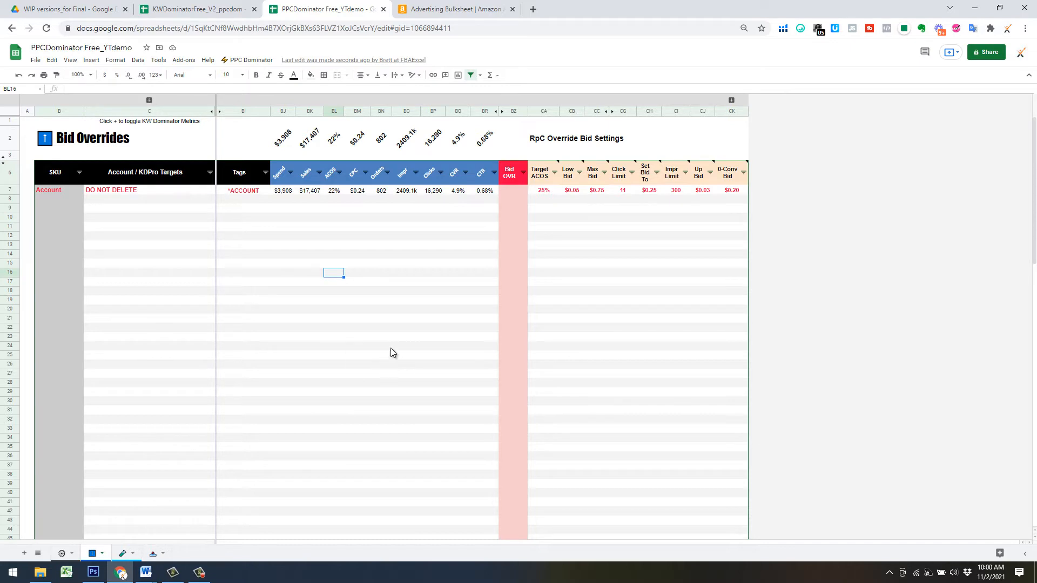
{"action": "left_click", "coordinate": [330, 211]}
{"action": "left_click", "coordinate": [152, 555]}
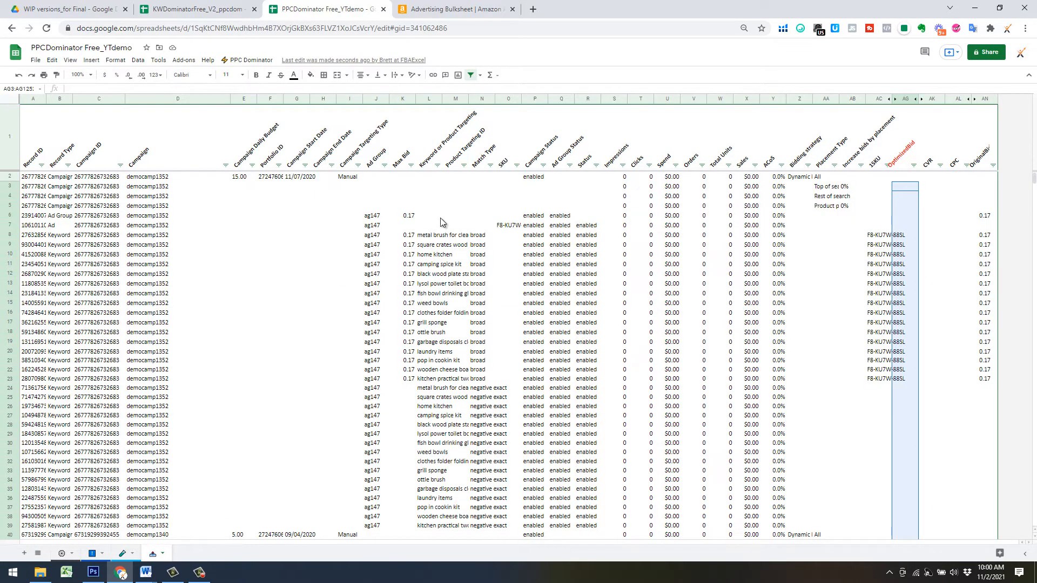
{"action": "left_click", "coordinate": [669, 264]}
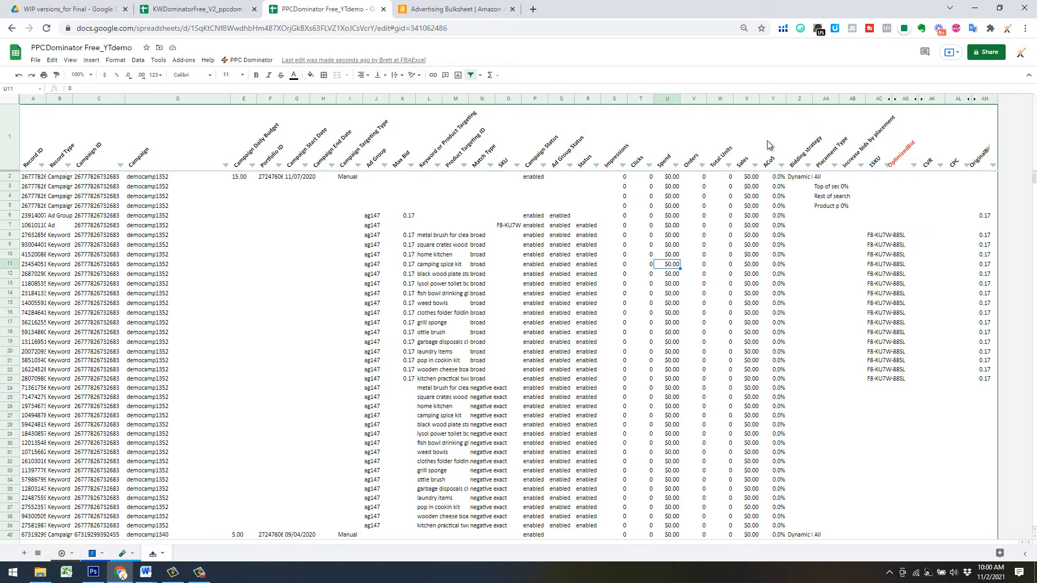
{"action": "left_click", "coordinate": [848, 98]}
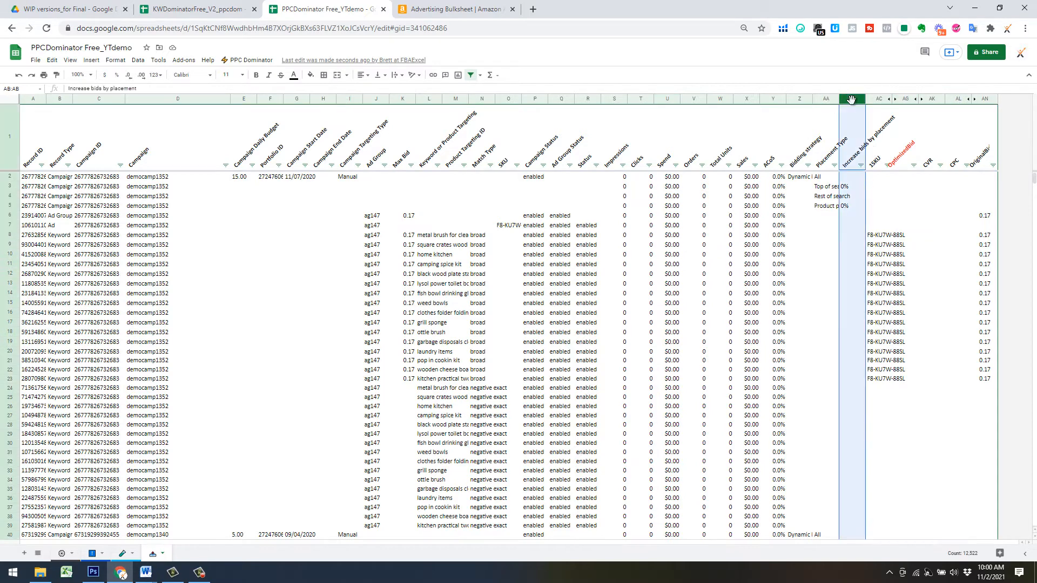
{"action": "left_click", "coordinate": [880, 99]}
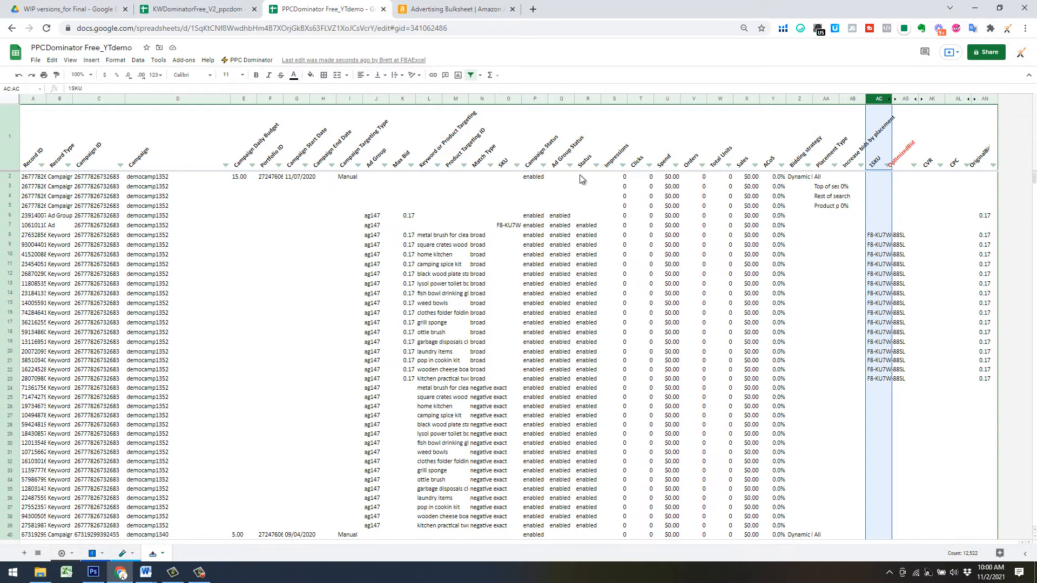
- Review the available Bulk Filters & Actions and the Optimize Bids command of PPC Dominator without running any
{"action": "left_click", "coordinate": [248, 60]}
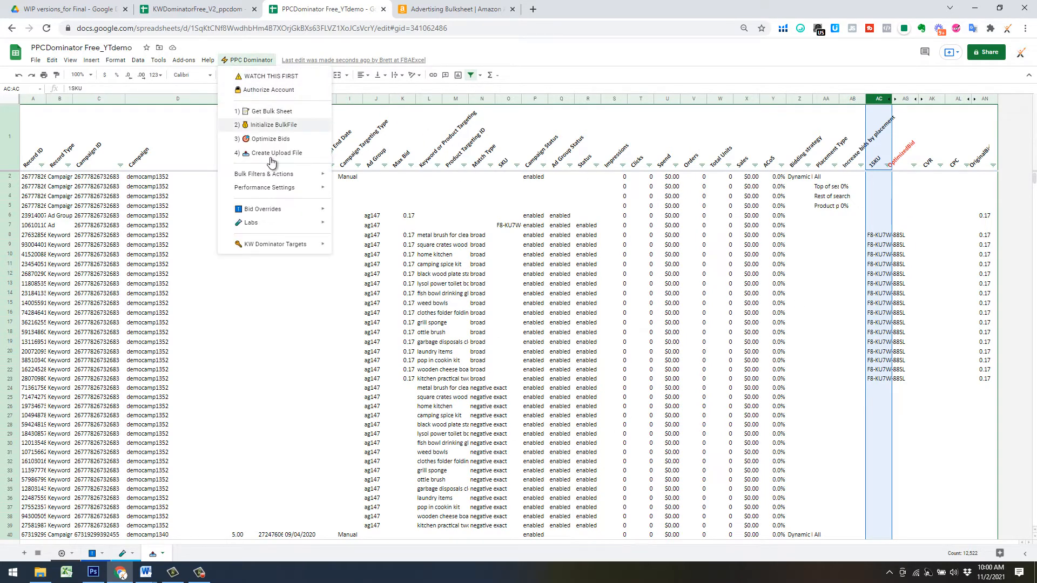
{"action": "mouse_move", "coordinate": [281, 174]}
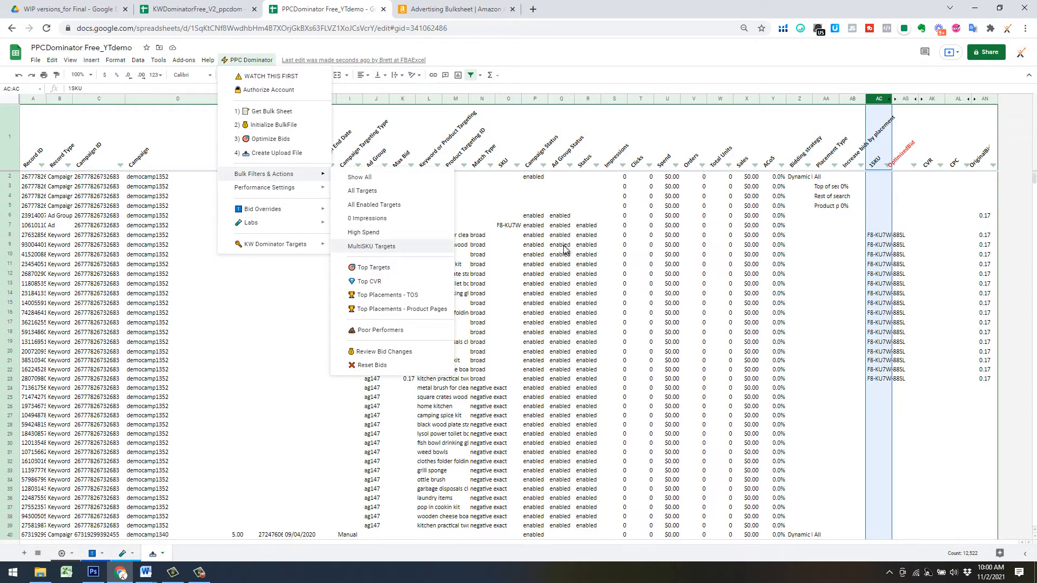
{"action": "left_click", "coordinate": [668, 235]}
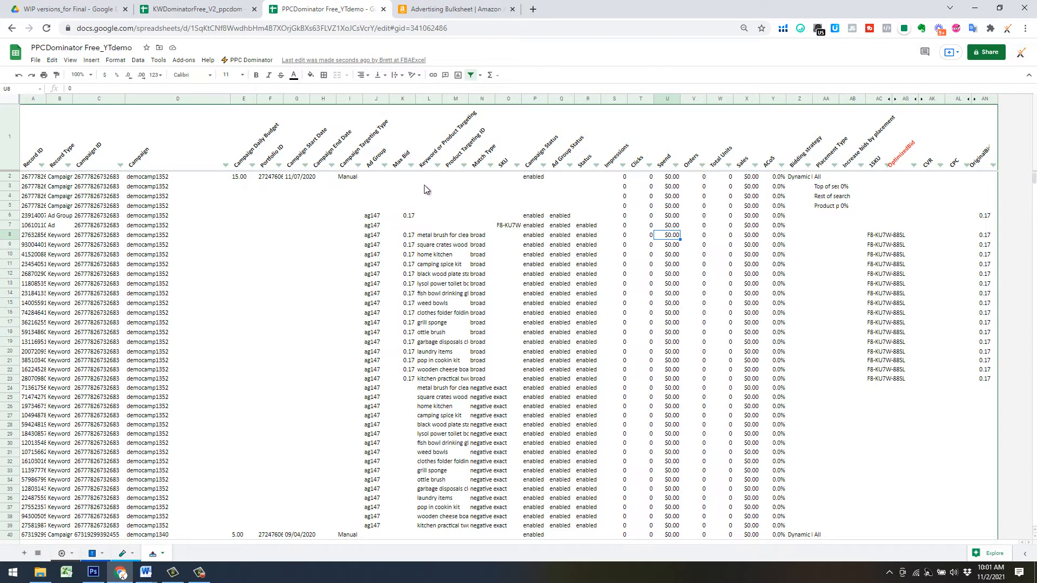
{"action": "left_click", "coordinate": [242, 60]}
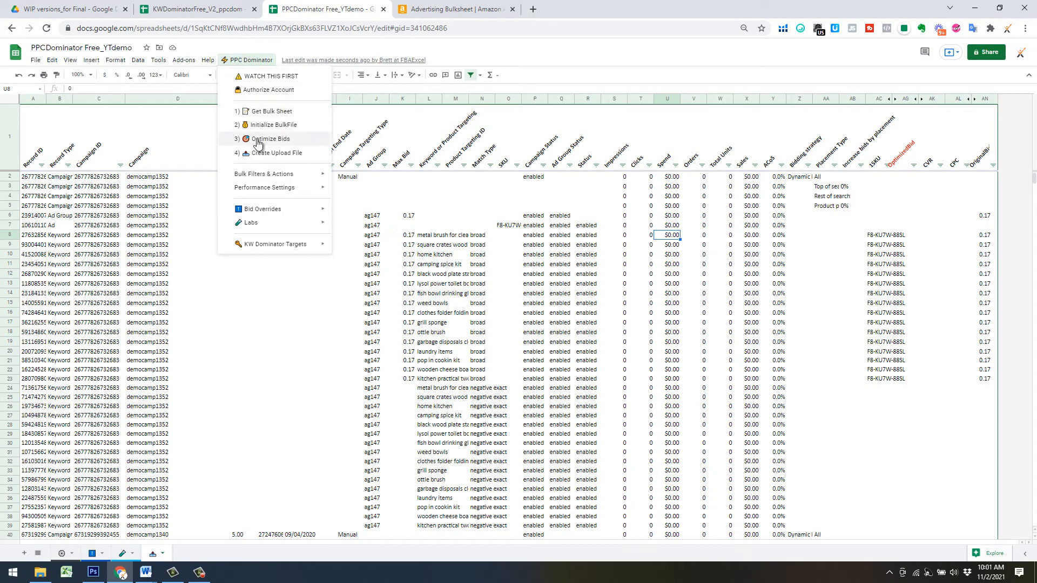
{"action": "left_click", "coordinate": [448, 303]}
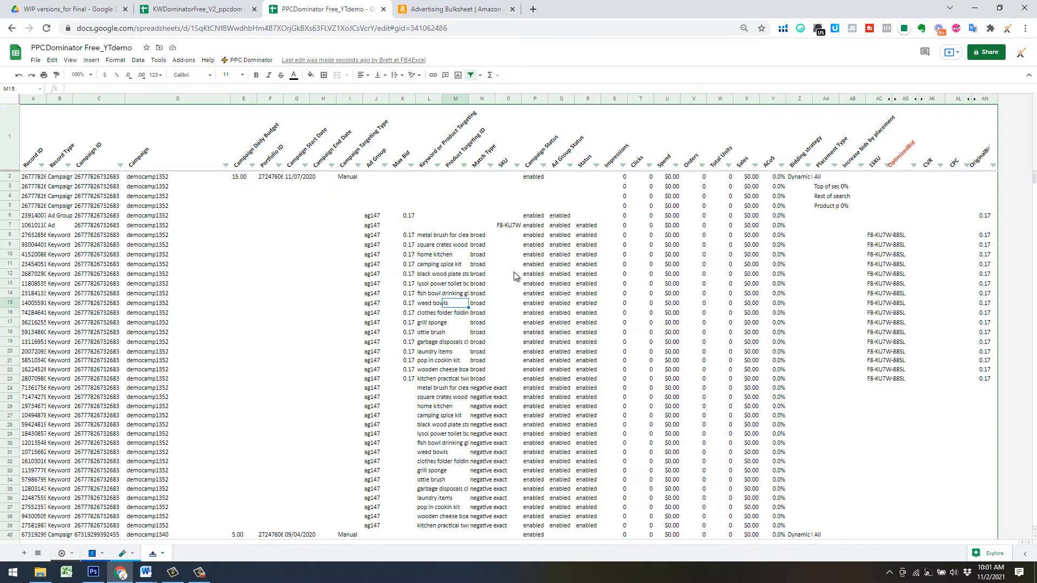
- Check the file upload section of Amazon's Bulk operations page, and return to the bulk sheet in the PPCDominator spreadsheet
{"action": "left_click", "coordinate": [475, 12]}
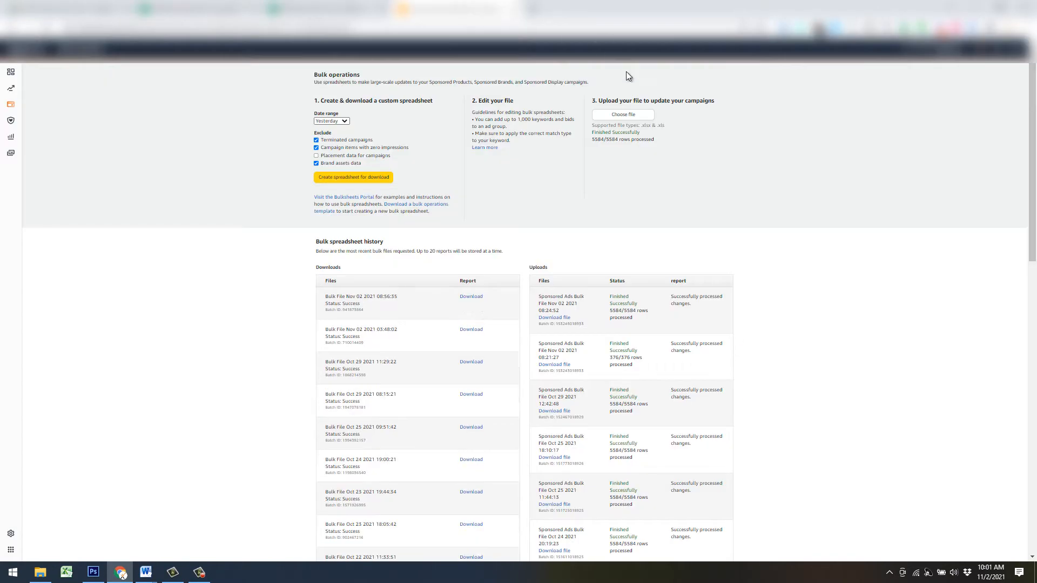
{"action": "left_click", "coordinate": [368, 10]}
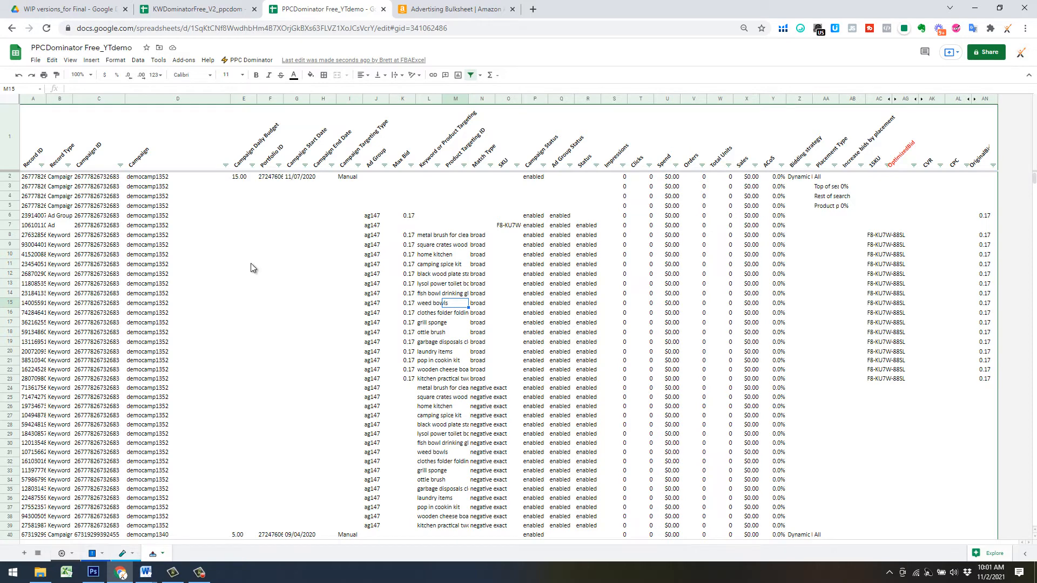
{"action": "left_click", "coordinate": [249, 60]}
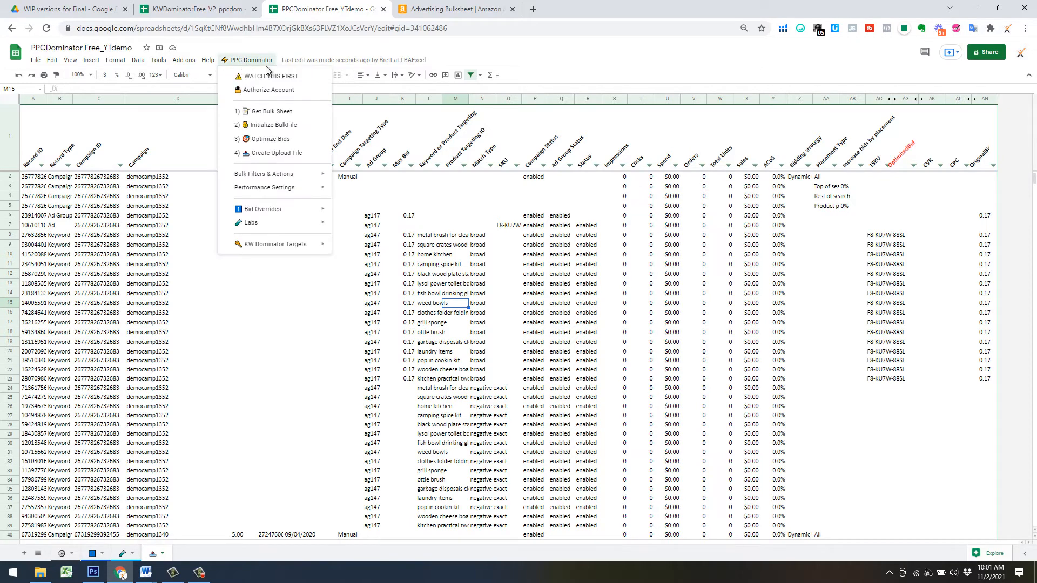
{"action": "left_click", "coordinate": [531, 285]}
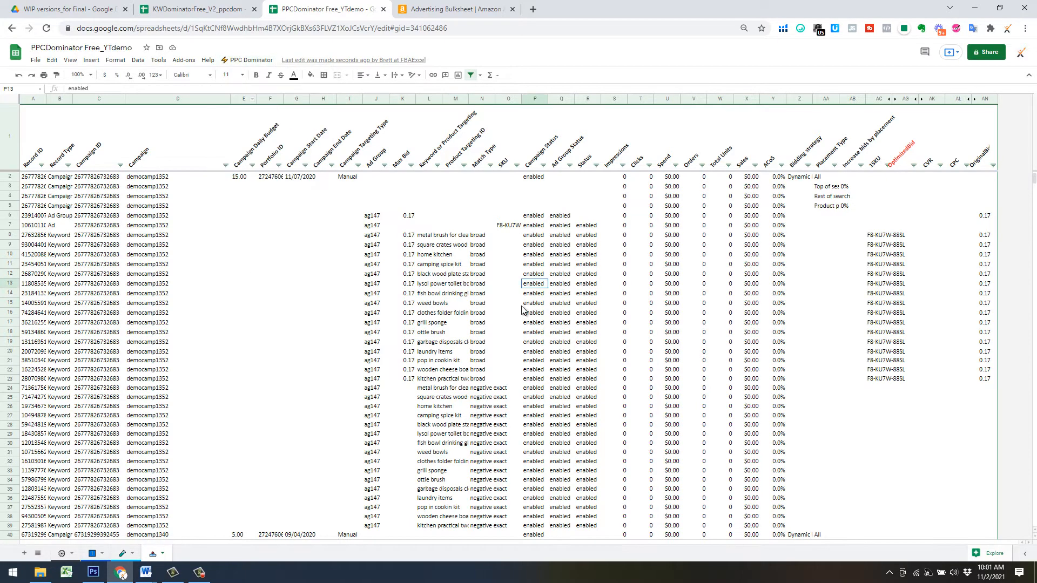
- Compare the Bid Overrides dashboard with the bulk sheet's Impressions through ACoS columns and inspect the sales of individual keywords
{"action": "left_click", "coordinate": [91, 557]}
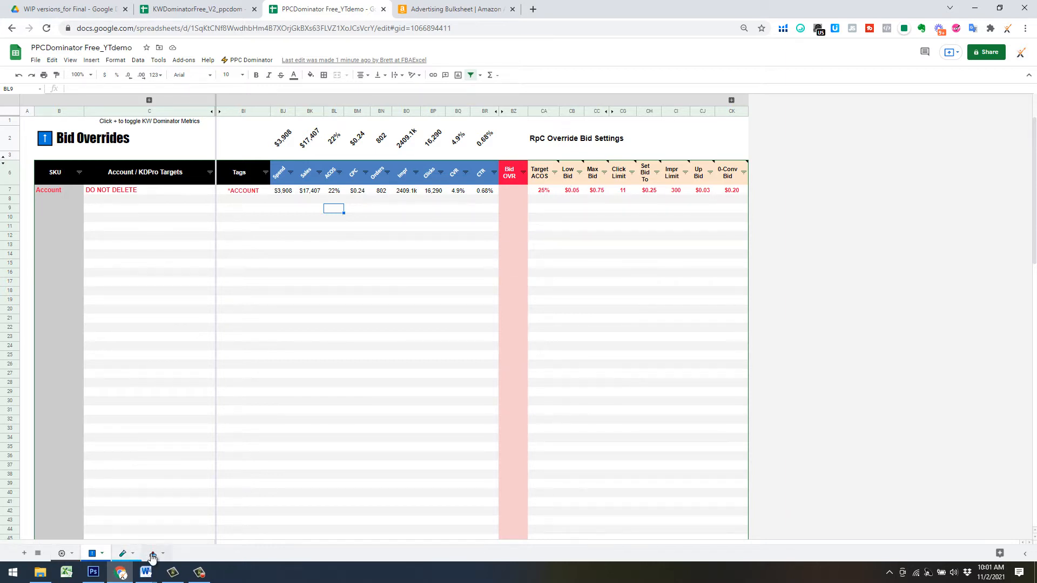
{"action": "left_click", "coordinate": [152, 554]}
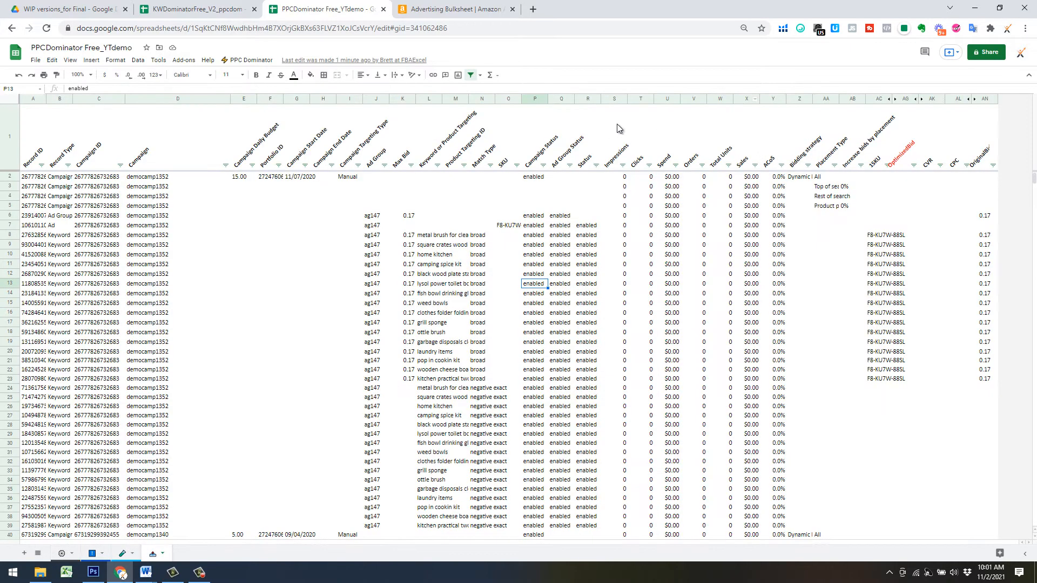
{"action": "left_click", "coordinate": [614, 99]}
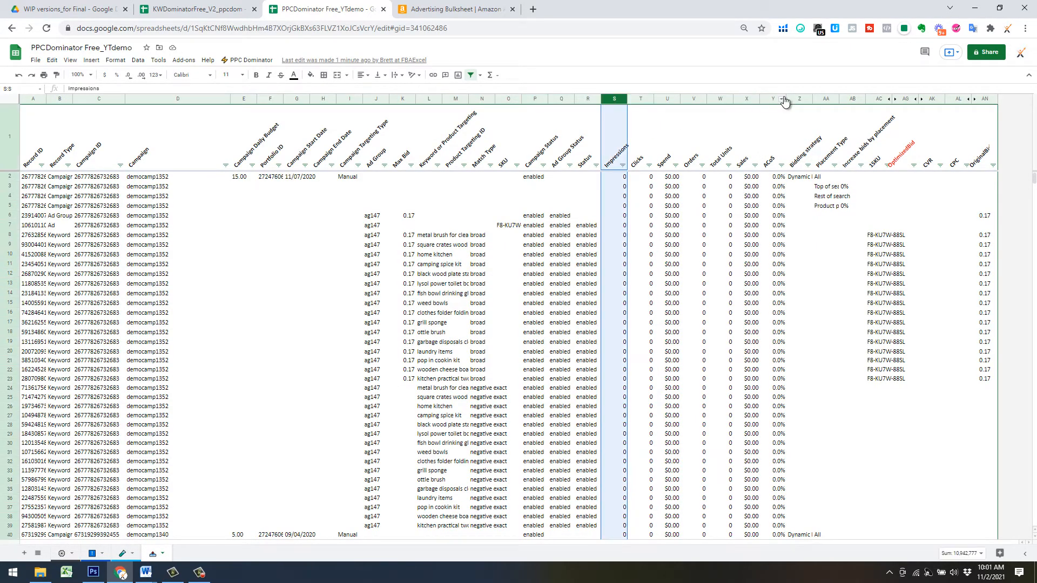
{"action": "left_click", "coordinate": [771, 99], "text": "shift"}
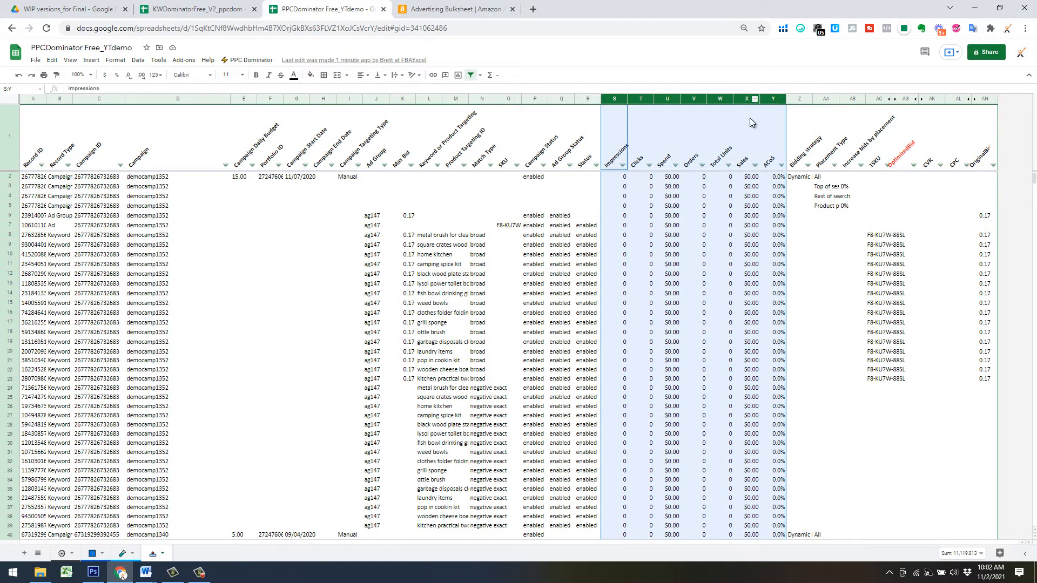
{"action": "left_click", "coordinate": [741, 135]}
{"action": "scroll", "coordinate": [787, 371], "scroll_direction": "down", "scroll_amount": 3}
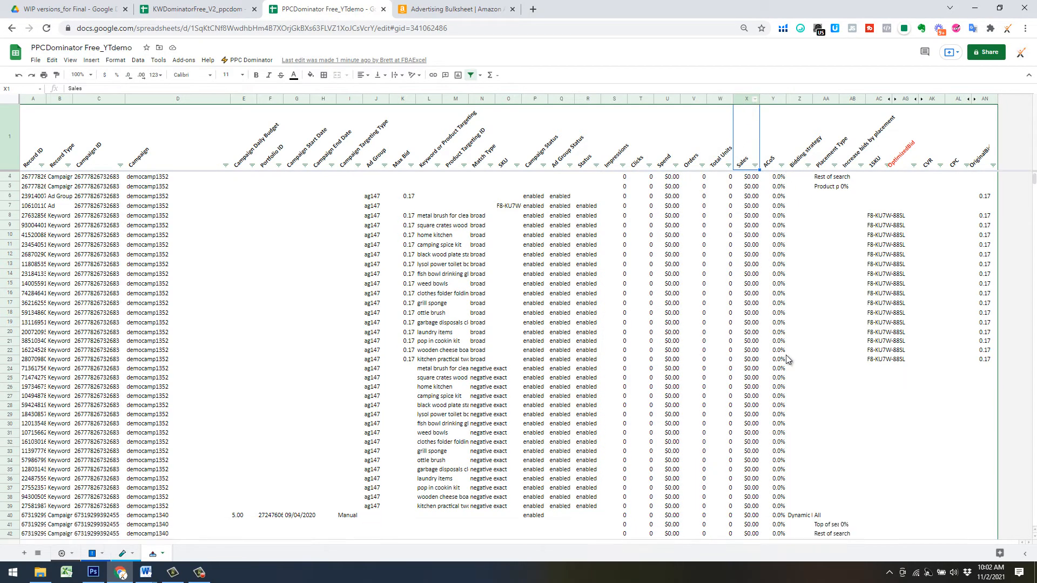
{"action": "scroll", "coordinate": [787, 371], "scroll_direction": "down", "scroll_amount": 6}
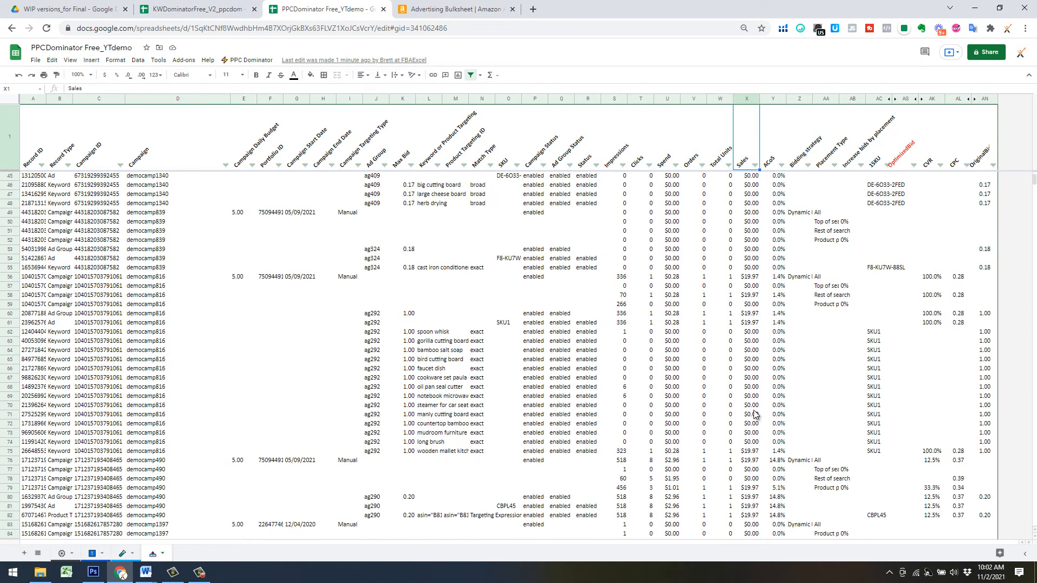
{"action": "left_click", "coordinate": [760, 453]}
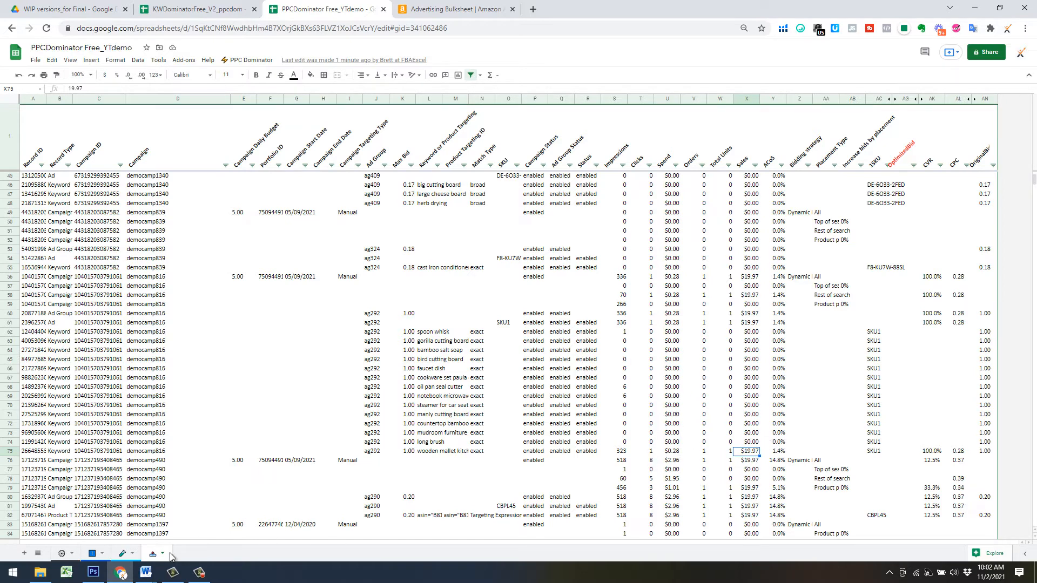
- Examine the account row's RpC Override Bid Settings on the Bid Overrides sheet, from Target ACOS through the bid limits and Click Limit note
{"action": "left_click", "coordinate": [89, 556]}
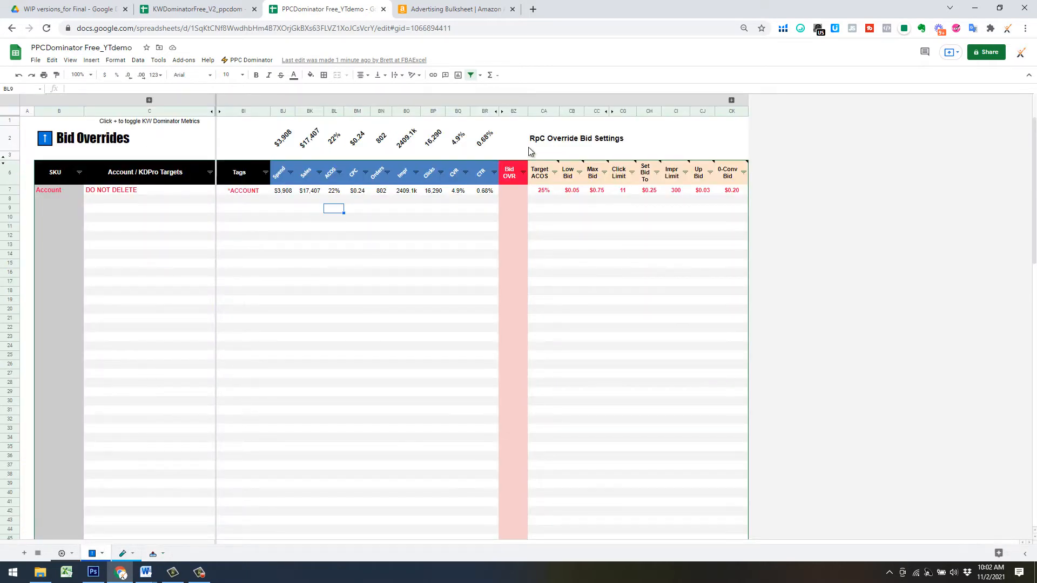
{"action": "left_click", "coordinate": [545, 192]}
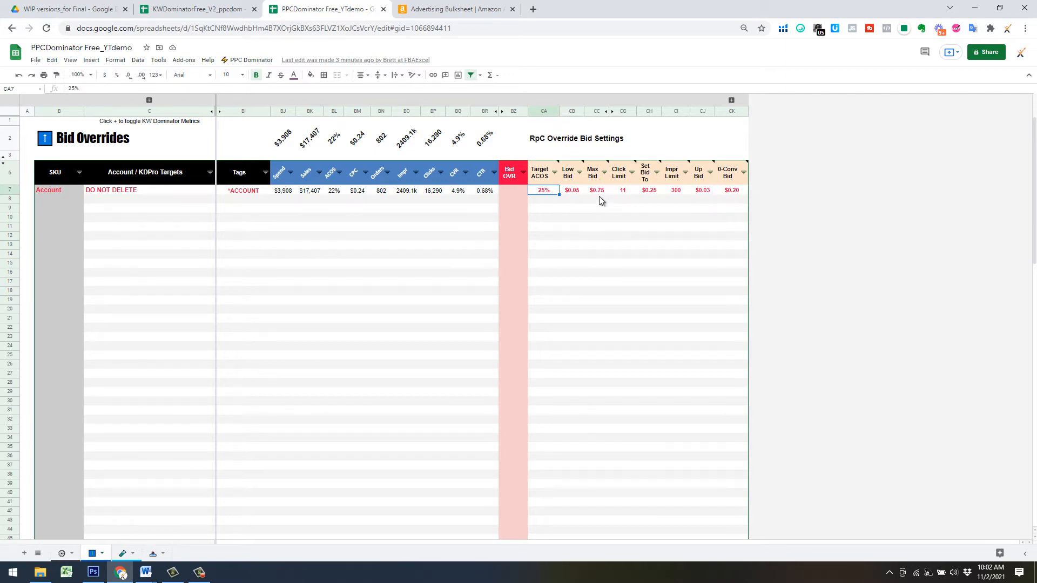
{"action": "key", "text": "Right"}
{"action": "key", "text": "Right"}
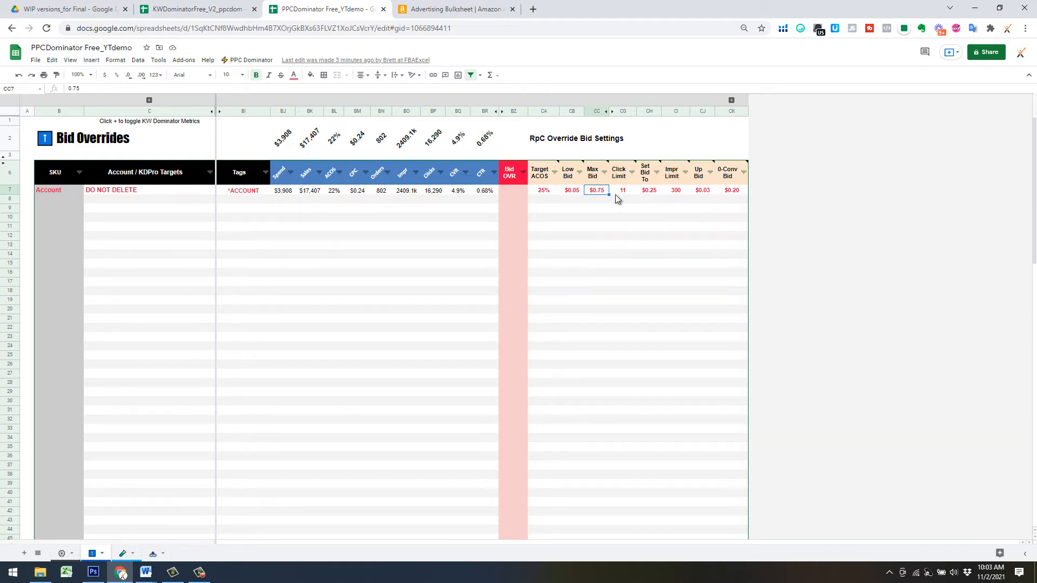
{"action": "mouse_move", "coordinate": [625, 184]}
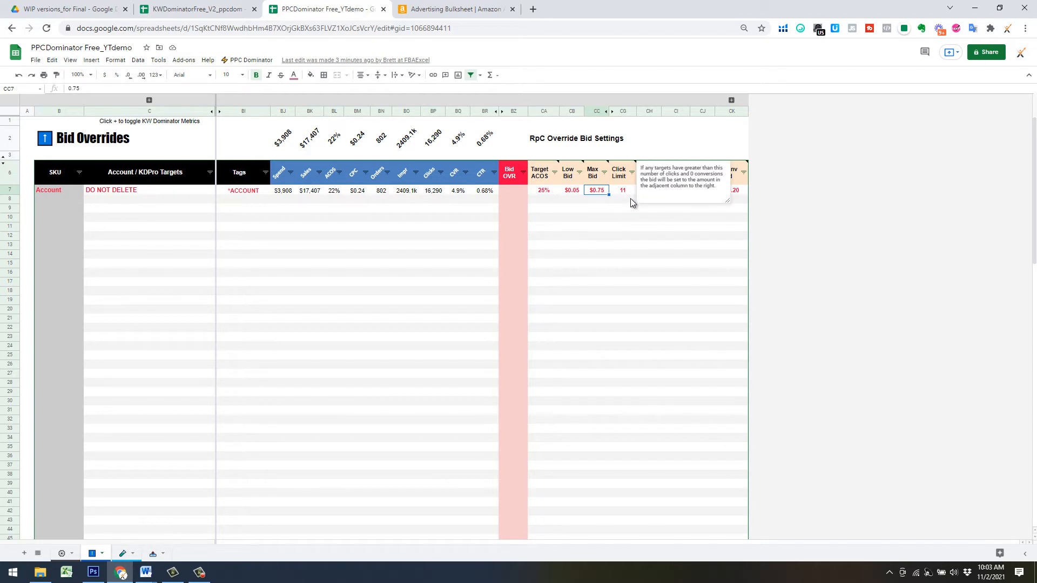
{"action": "left_click", "coordinate": [607, 264]}
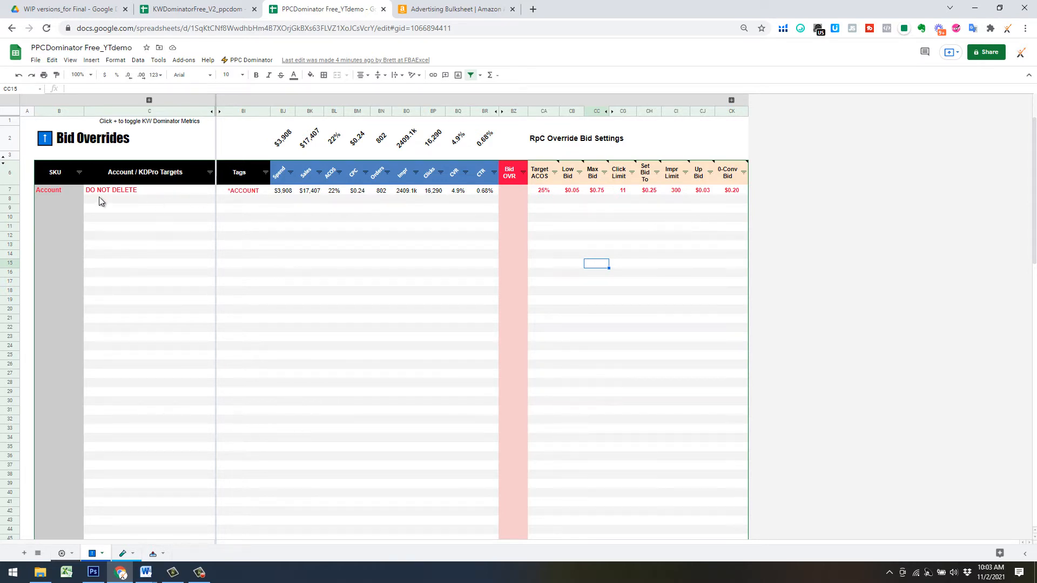
{"action": "left_click", "coordinate": [10, 190]}
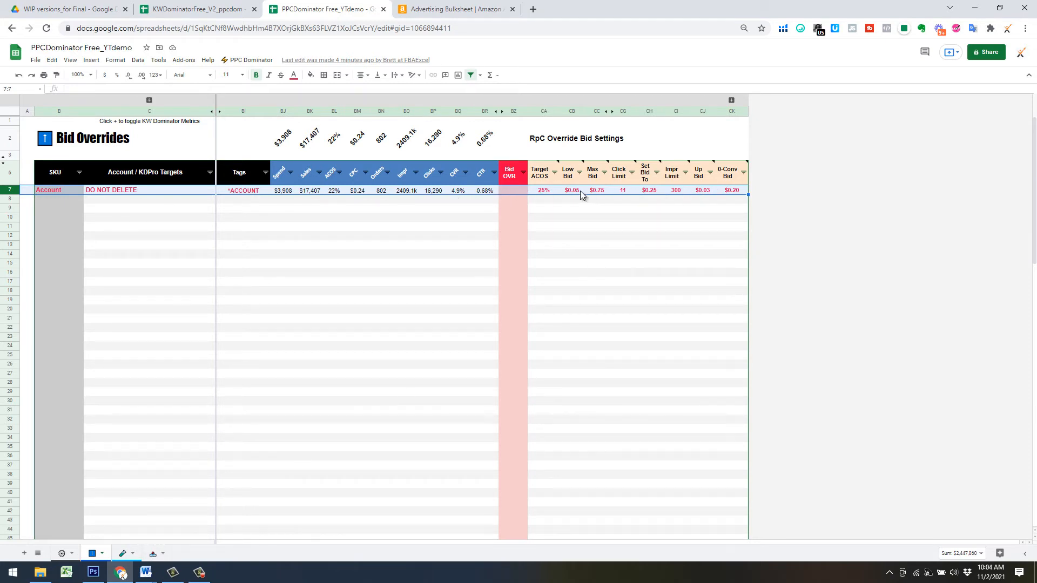
{"action": "left_click", "coordinate": [608, 227]}
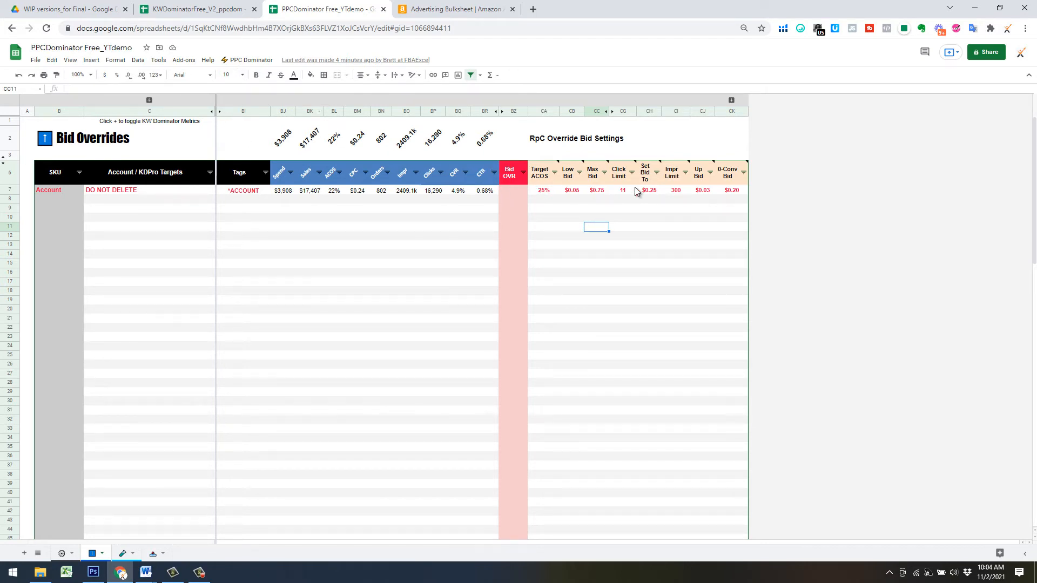
- Optimize the bulk sheet's bids with PPC Dominator using the RevPerClick x TargetACOS method
{"action": "left_click", "coordinate": [247, 60]}
{"action": "left_click", "coordinate": [267, 140]}
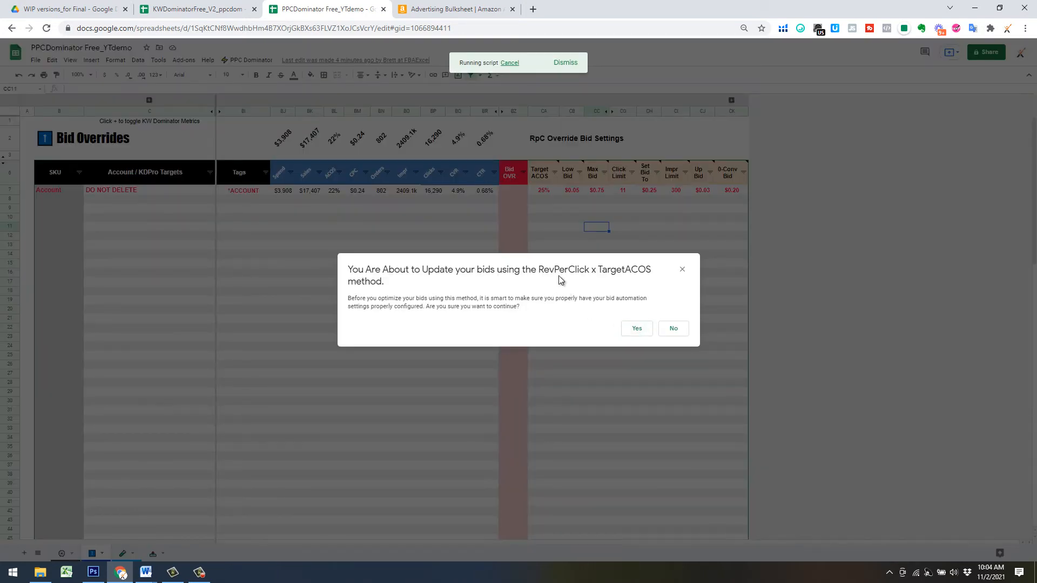
{"action": "left_click", "coordinate": [623, 329]}
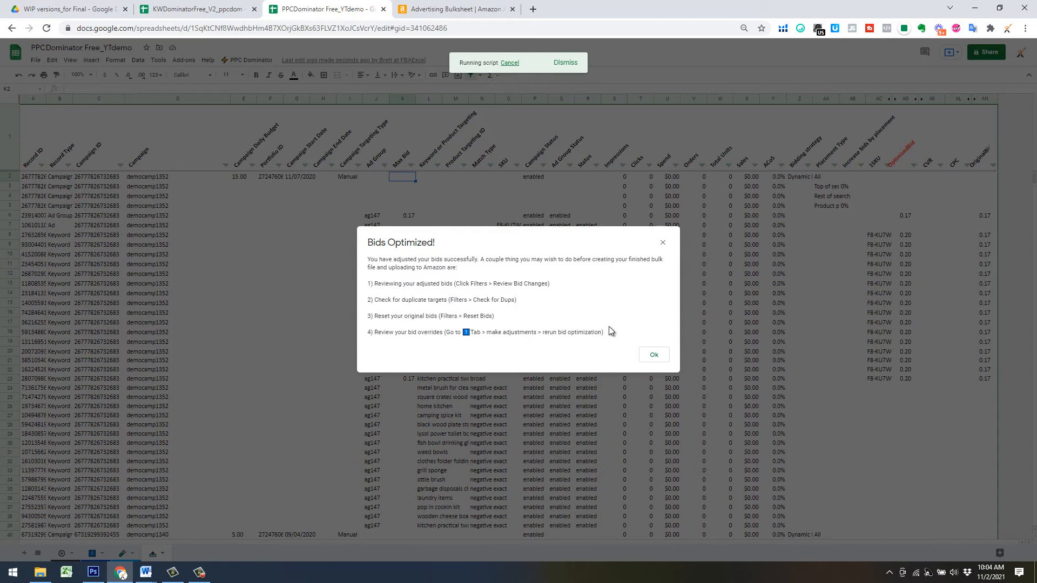
{"action": "left_click", "coordinate": [654, 355]}
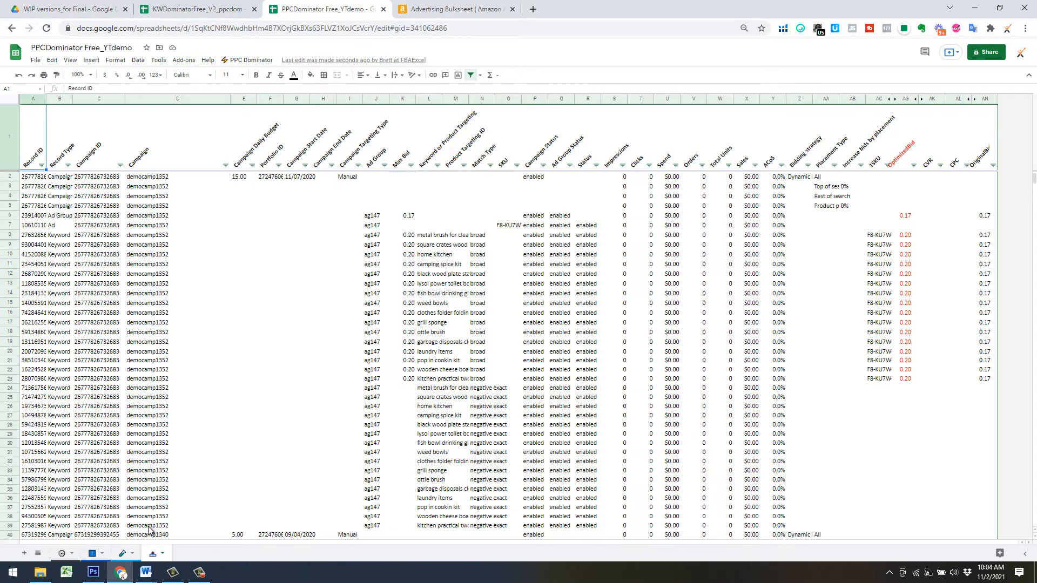
- Check the empty SKU row on the Bid Overrides sheet, and examine the target keywords and Rank Targets in the KWDominatorFree_V2_ppcdom spreadsheet
{"action": "left_click", "coordinate": [106, 553]}
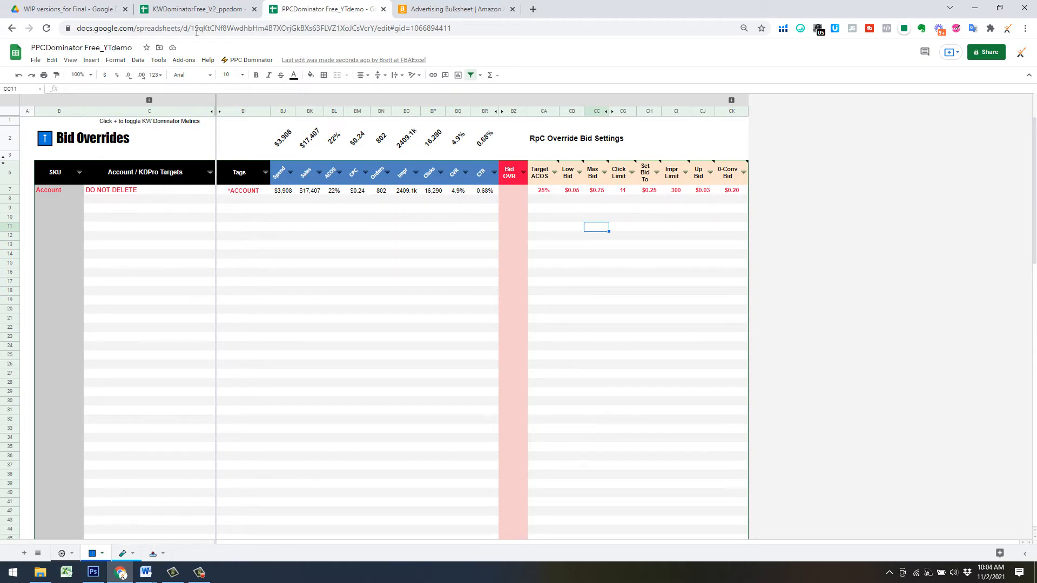
{"action": "left_click", "coordinate": [53, 199]}
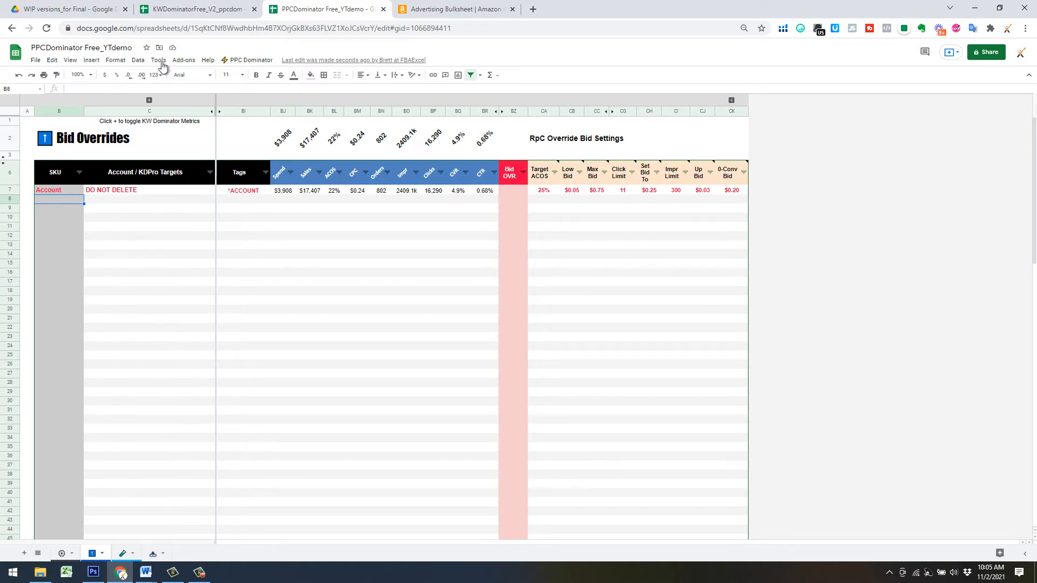
{"action": "left_click", "coordinate": [219, 13]}
{"action": "key", "text": "Right"}
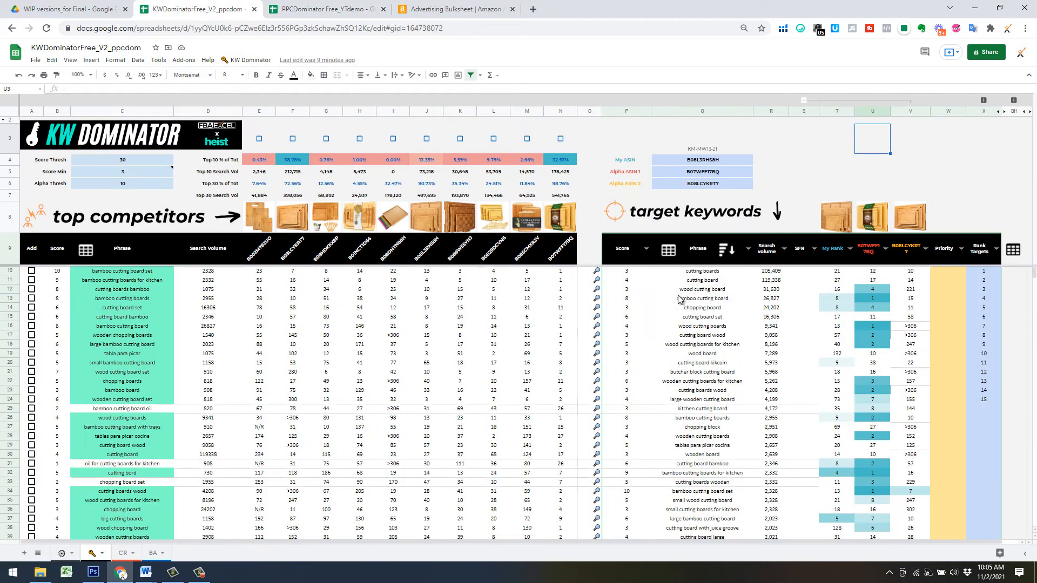
{"action": "left_click", "coordinate": [195, 577]}
{"action": "left_click", "coordinate": [983, 273]}
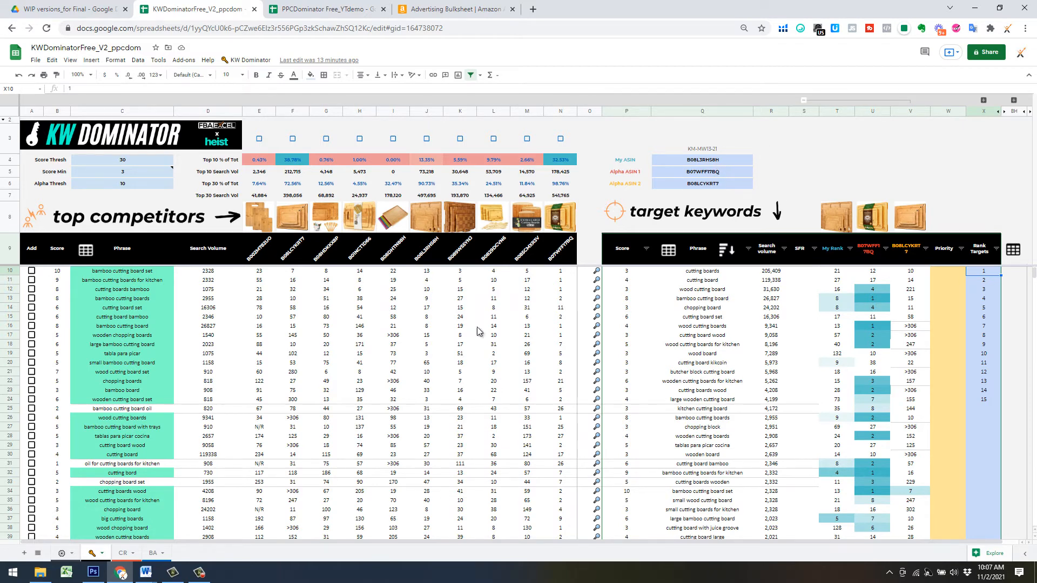
- Inspect the SKU above My ASIN and locate KW Dominator's Save PPCDominator File command without running it
{"action": "left_click", "coordinate": [720, 151]}
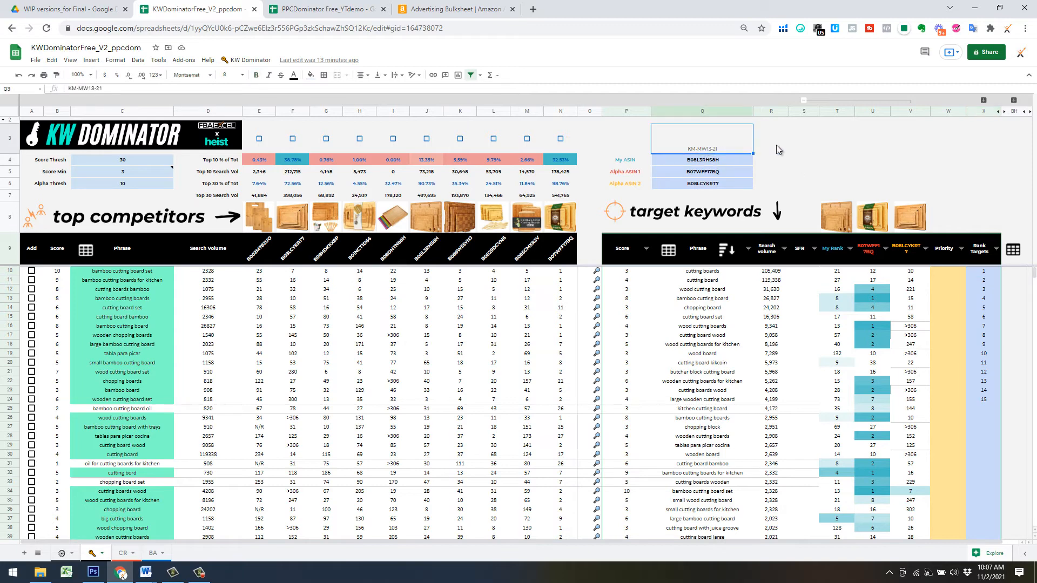
{"action": "key", "text": "ctrl+c"}
{"action": "left_click", "coordinate": [812, 143]}
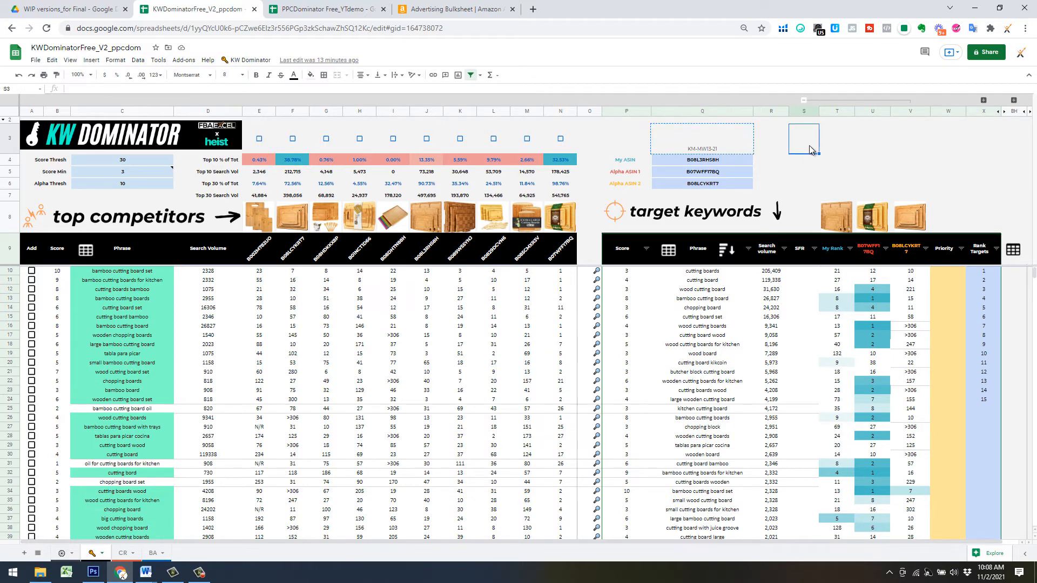
{"action": "left_click", "coordinate": [246, 60]}
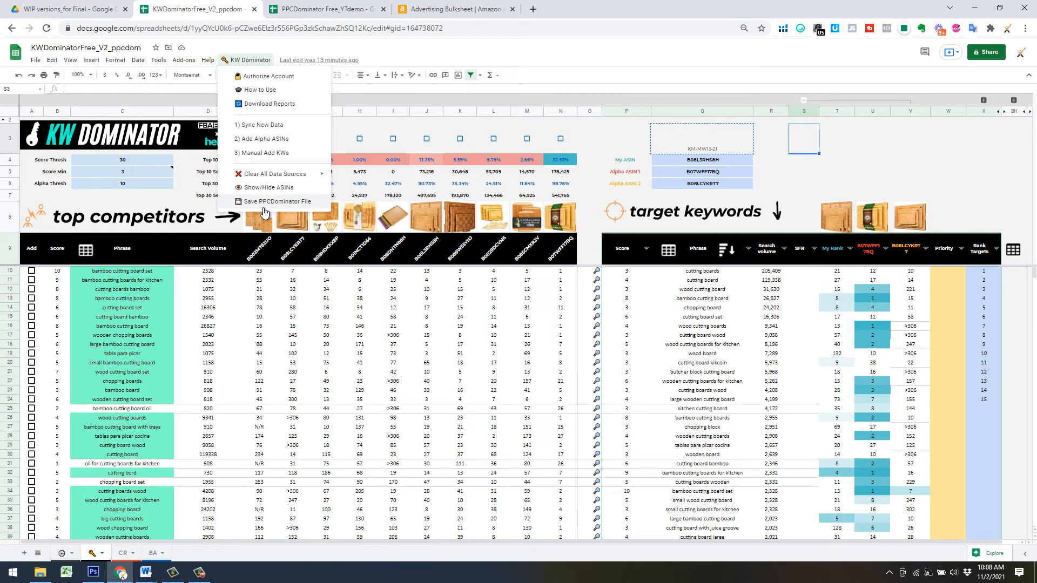
- Set the PPCDominator Drive Folder Id in the KW Dominator settings to the ID from the PPCdomUpload folder's URL in Google Drive
{"action": "left_click", "coordinate": [64, 556]}
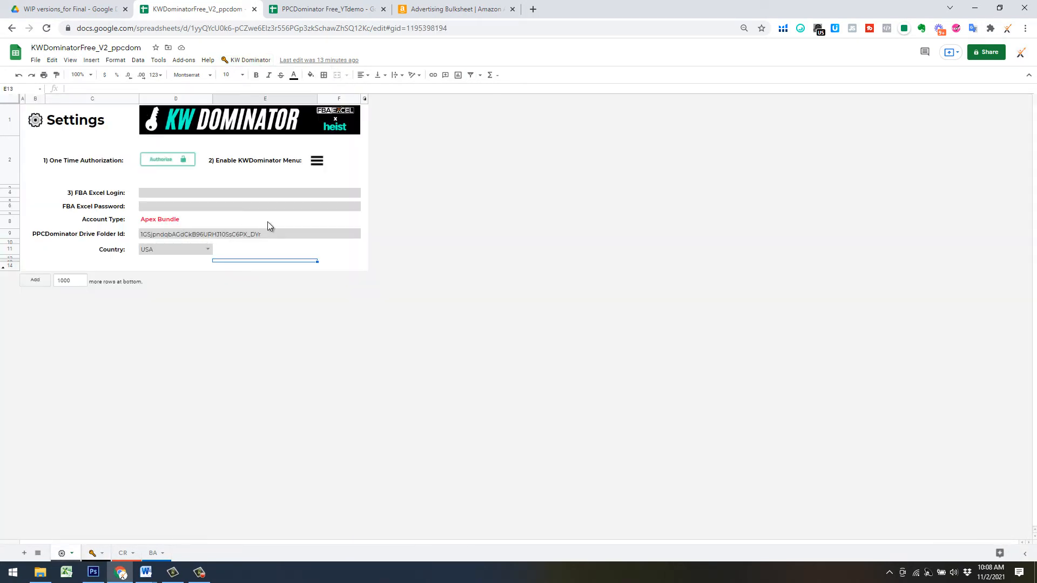
{"action": "left_click", "coordinate": [168, 235]}
{"action": "left_click", "coordinate": [64, 9]}
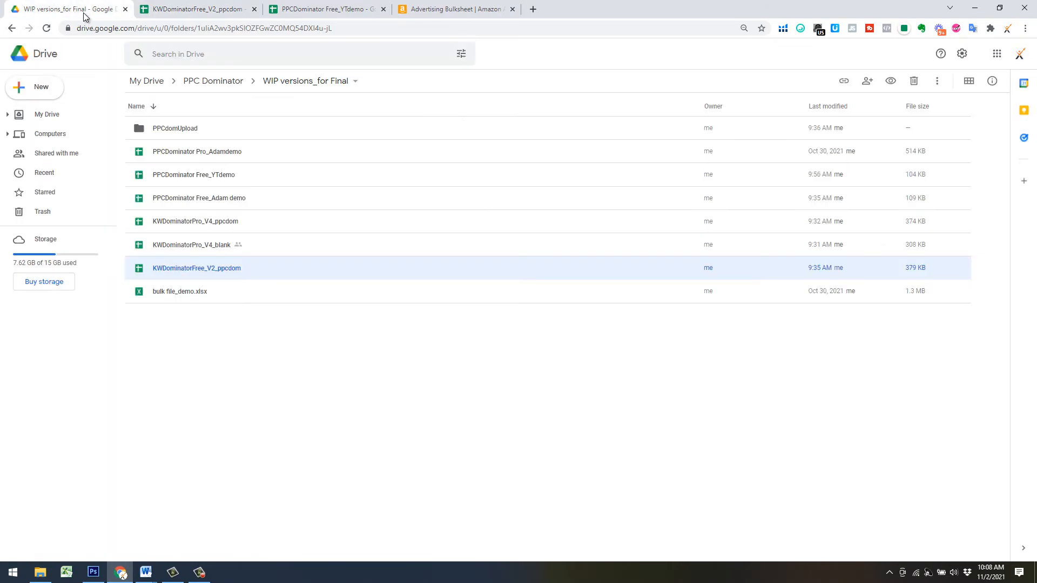
{"action": "double_click", "coordinate": [216, 127]}
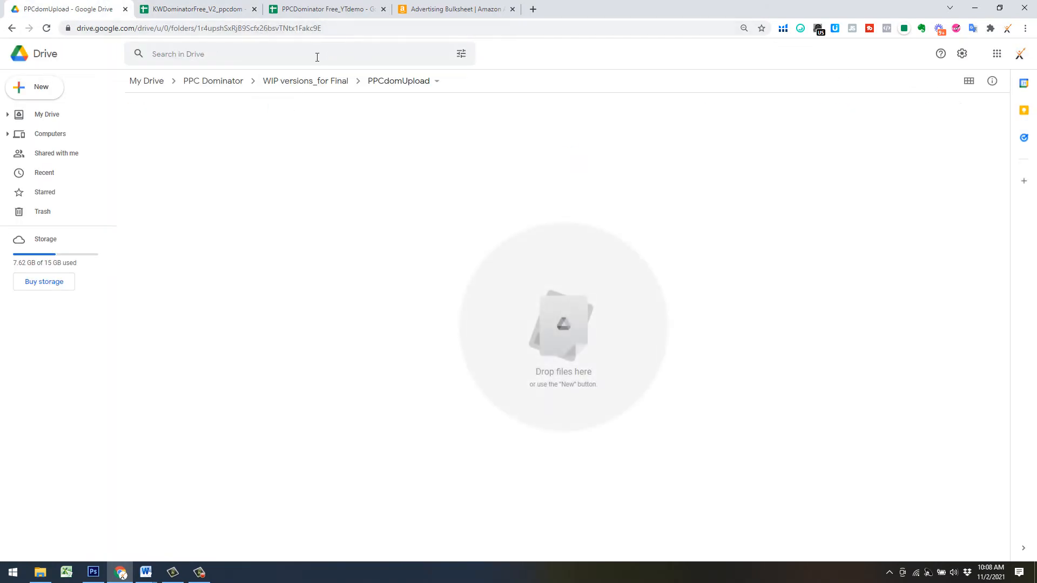
{"action": "left_click", "coordinate": [351, 28]}
{"action": "left_click_drag", "start_coordinate": [346, 28], "coordinate": [221, 28]}
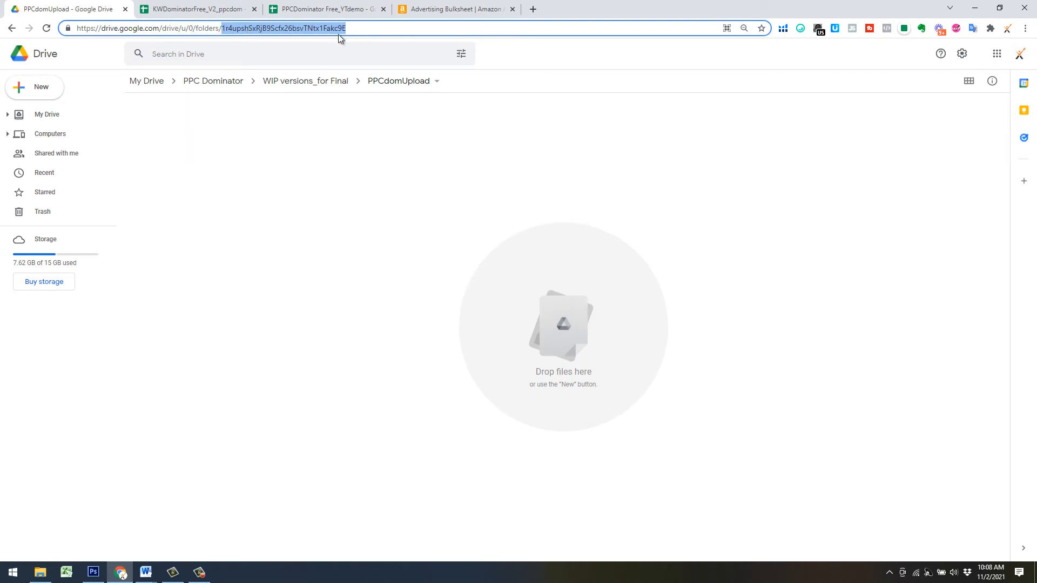
{"action": "left_click", "coordinate": [208, 9]}
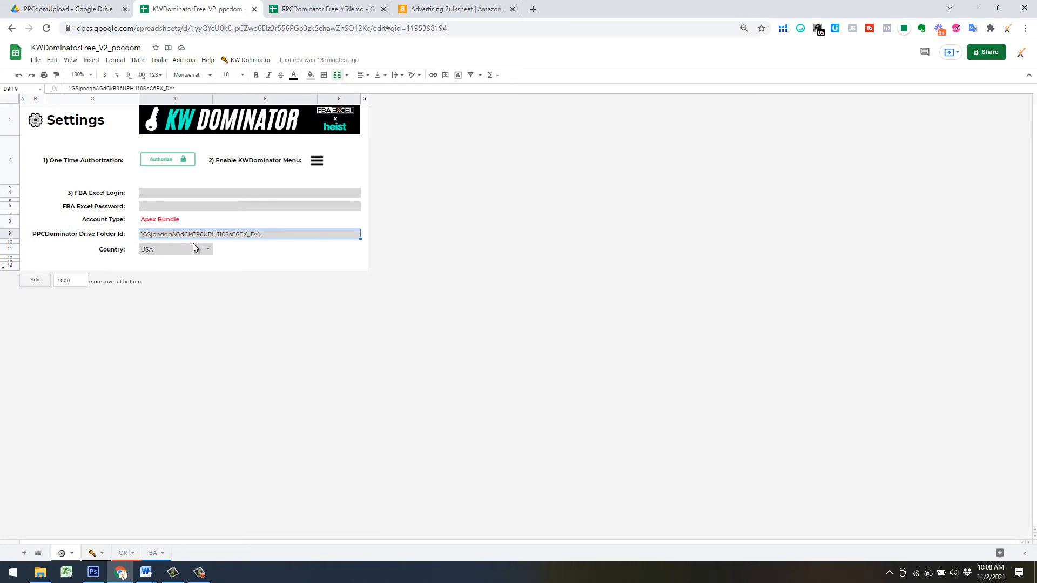
{"action": "key", "text": "ctrl+v"}
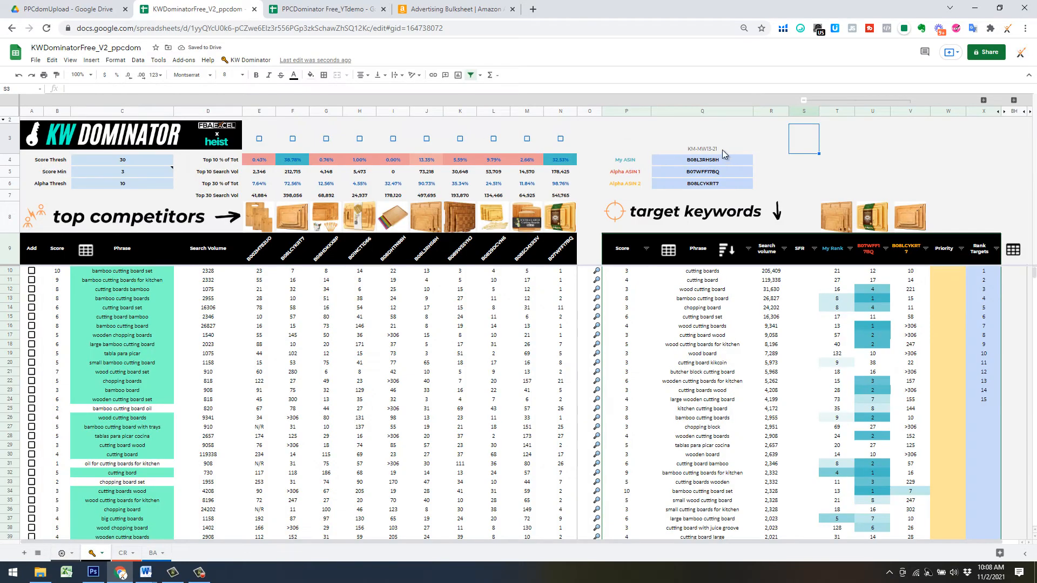
- Save the target keywords as a PPCDominator file to Google Drive under the SKU KM-MW13-21
{"action": "left_click", "coordinate": [726, 150]}
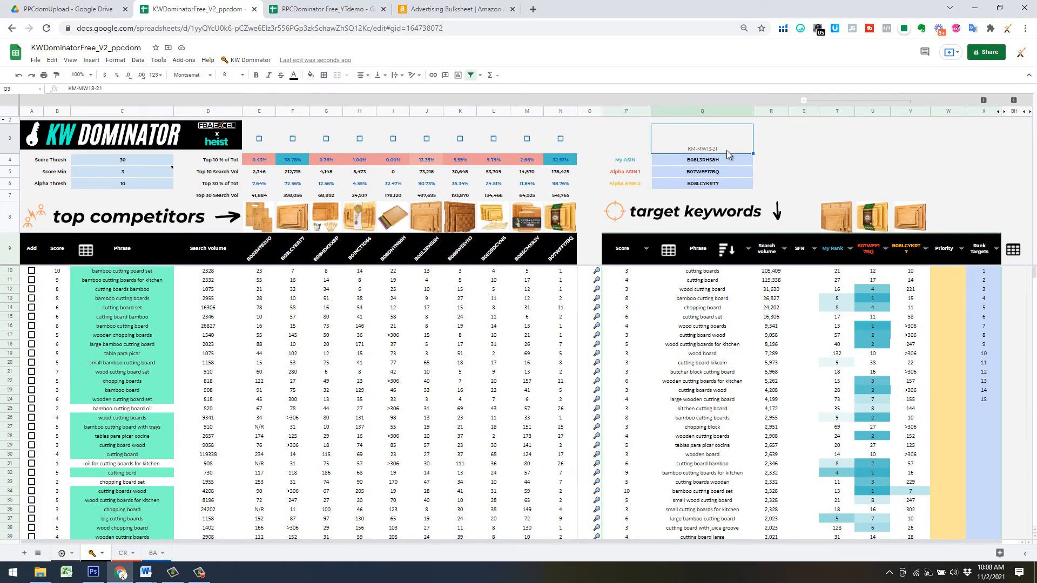
{"action": "key", "text": "ctrl+c"}
{"action": "left_click", "coordinate": [250, 60]}
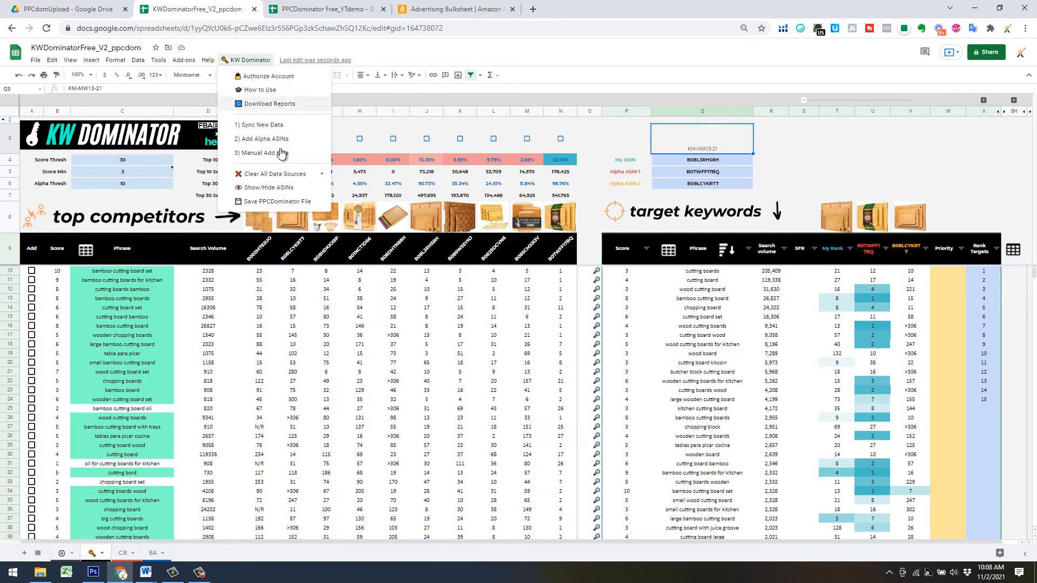
{"action": "left_click", "coordinate": [262, 205]}
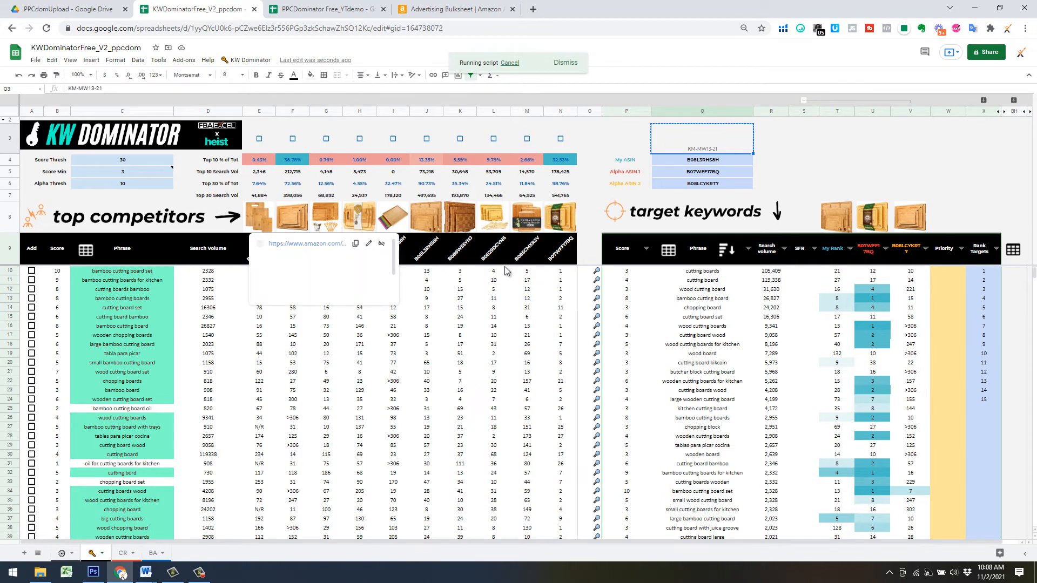
{"action": "key", "text": "ctrl+v"}
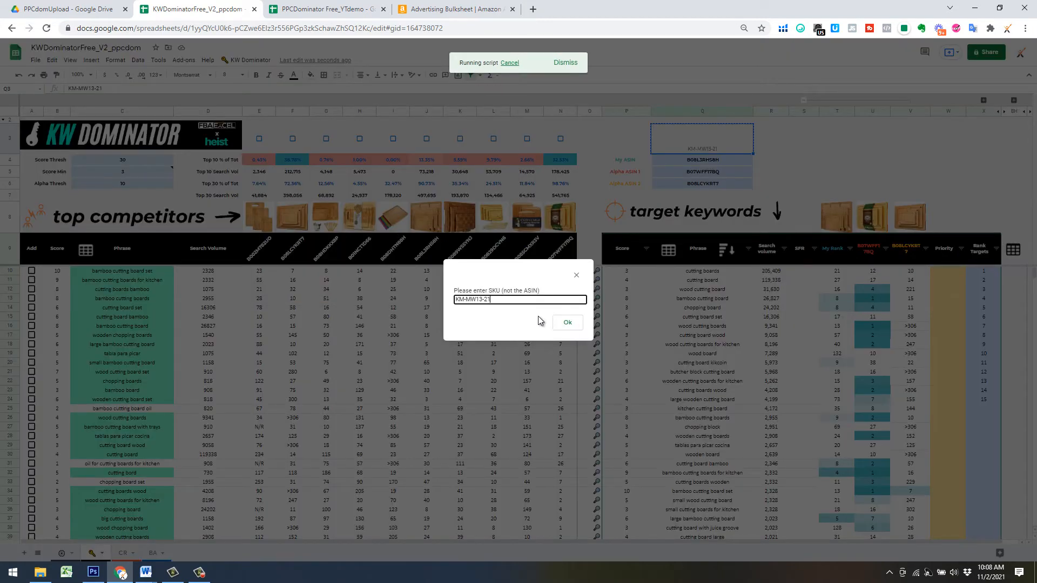
{"action": "left_click", "coordinate": [566, 323]}
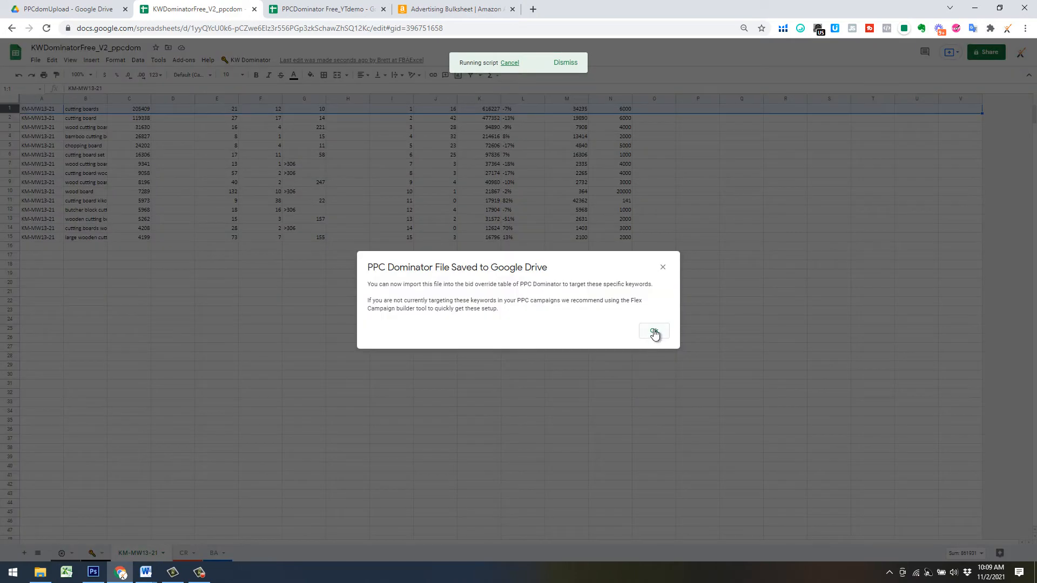
{"action": "left_click", "coordinate": [653, 333]}
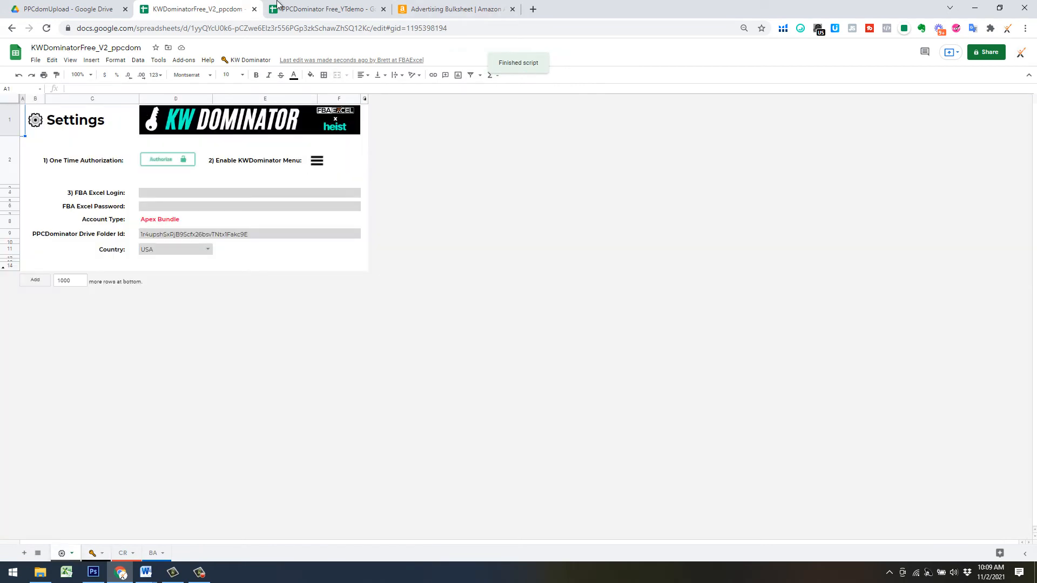
- Import KM-MW13-21.csv from the PPCdomUpload Drive folder into PPCDominator Free_YTdemo's Bid Overrides sheet, replacing data at cell B8
{"action": "left_click", "coordinate": [276, 5]}
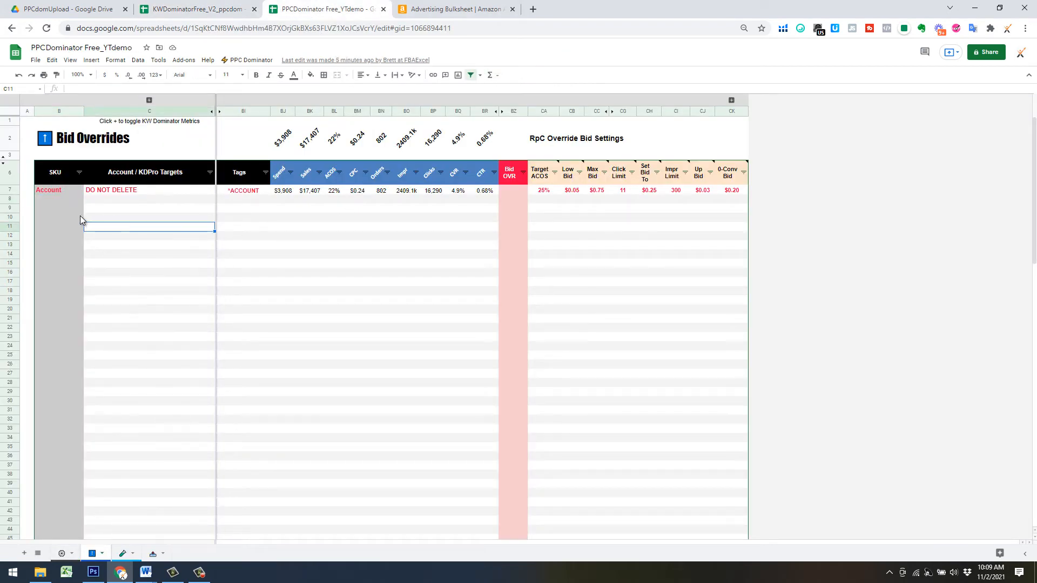
{"action": "left_click", "coordinate": [74, 193]}
{"action": "left_click", "coordinate": [81, 199]}
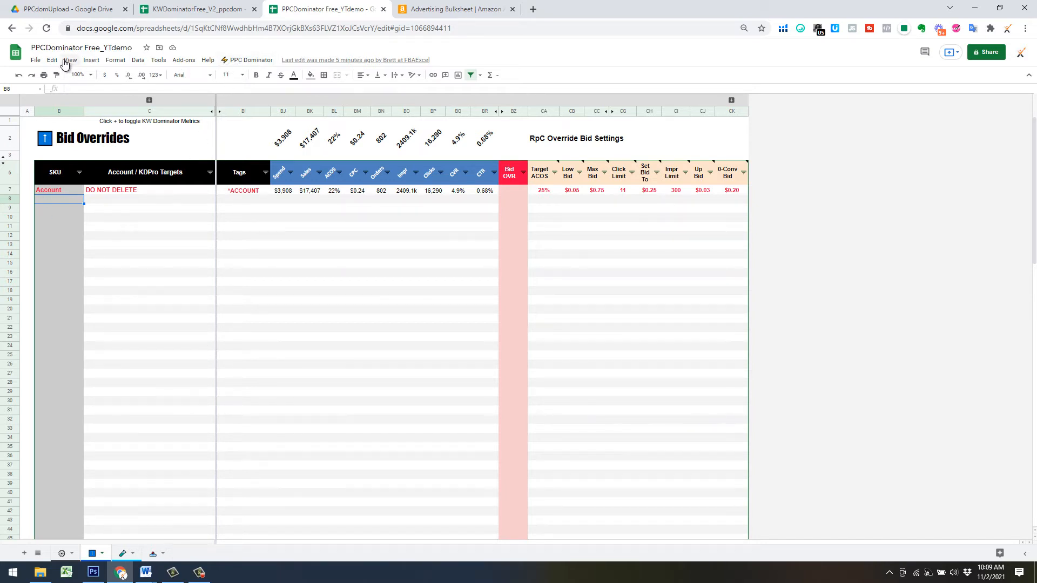
{"action": "left_click", "coordinate": [36, 60]}
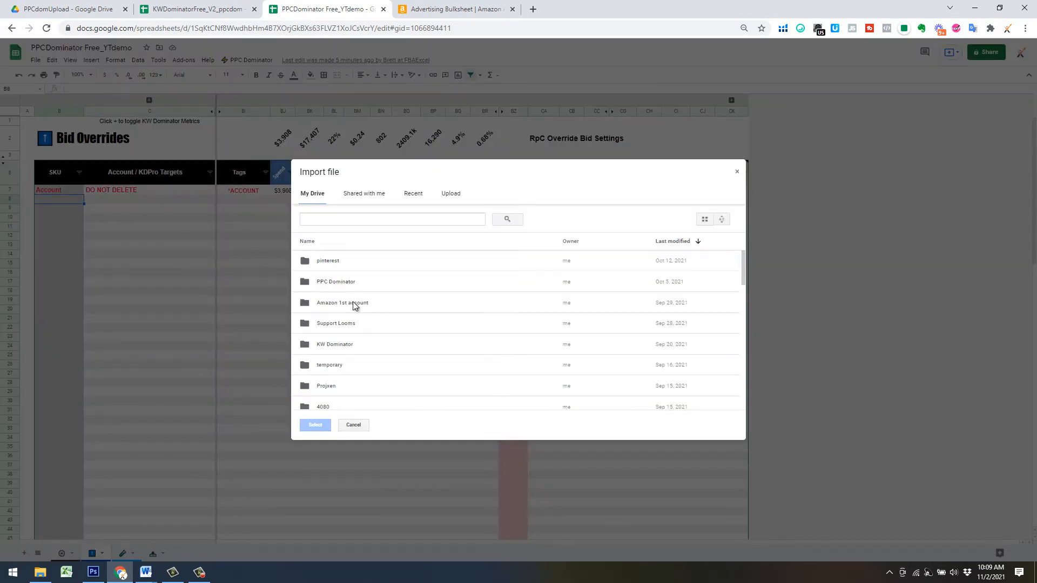
{"action": "double_click", "coordinate": [349, 283]}
{"action": "double_click", "coordinate": [353, 327]}
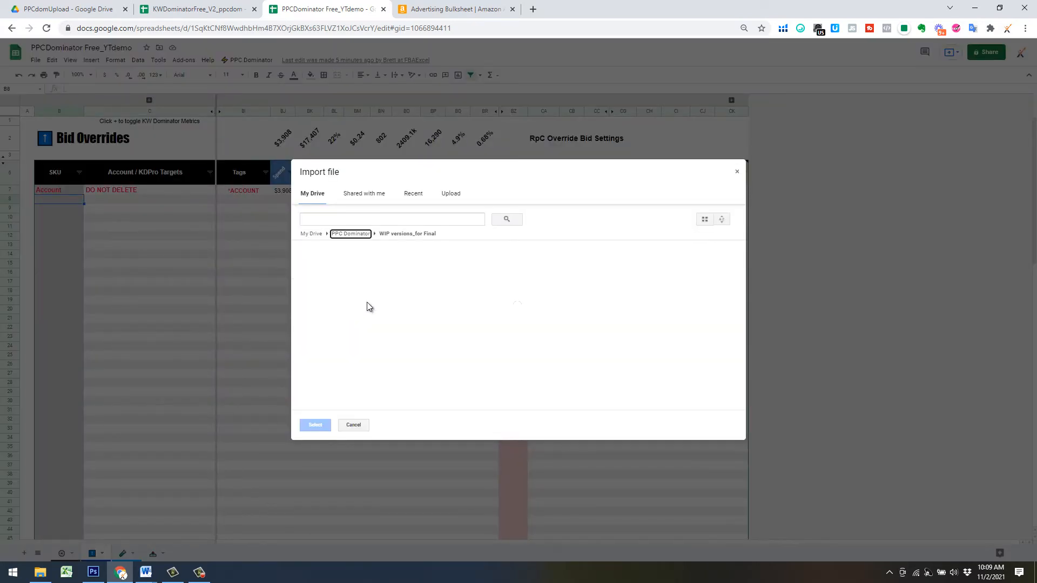
{"action": "double_click", "coordinate": [358, 271]}
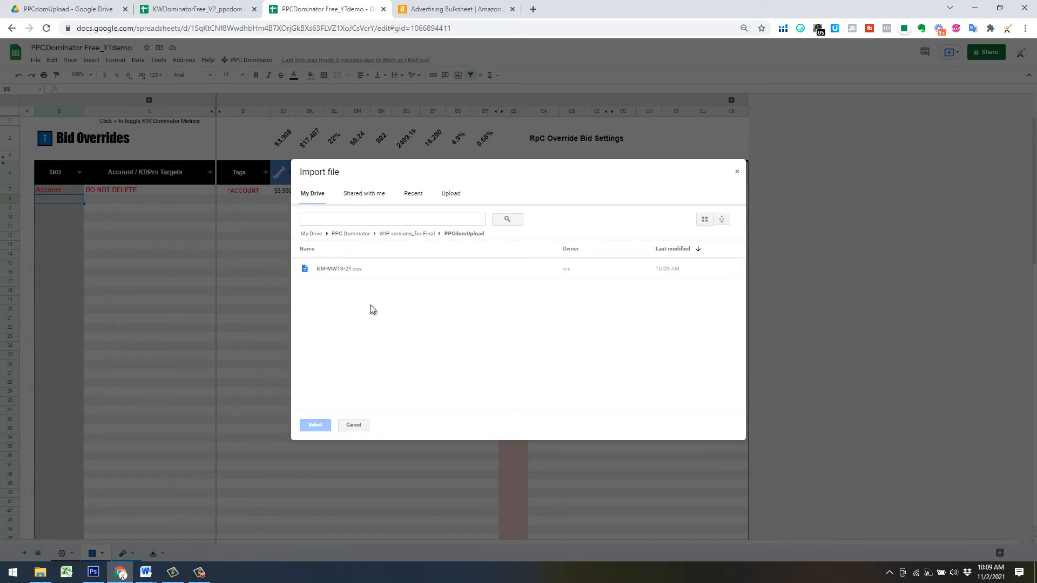
{"action": "left_click", "coordinate": [343, 271]}
{"action": "left_click", "coordinate": [456, 304]}
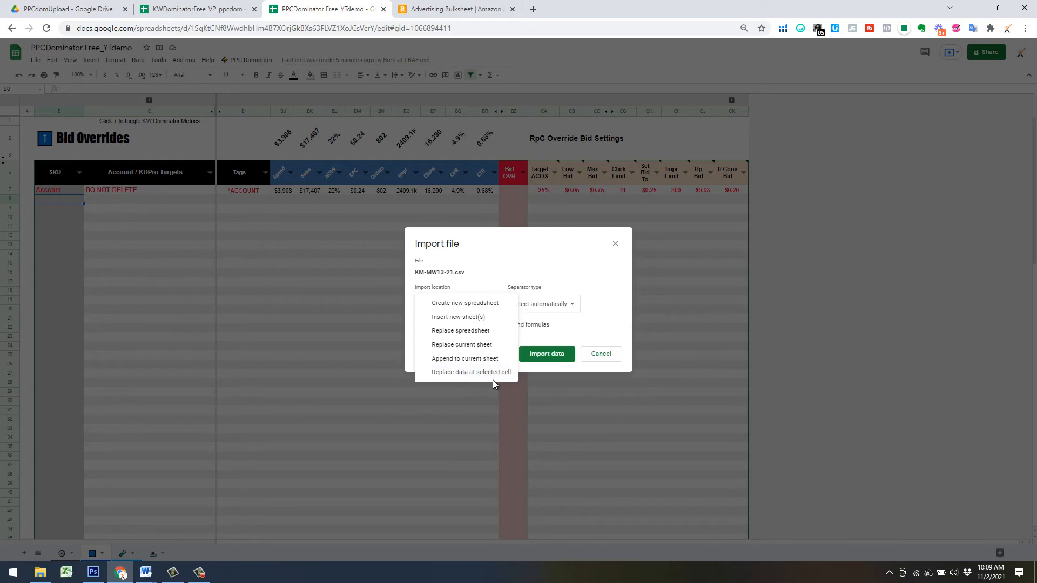
{"action": "left_click", "coordinate": [555, 354]}
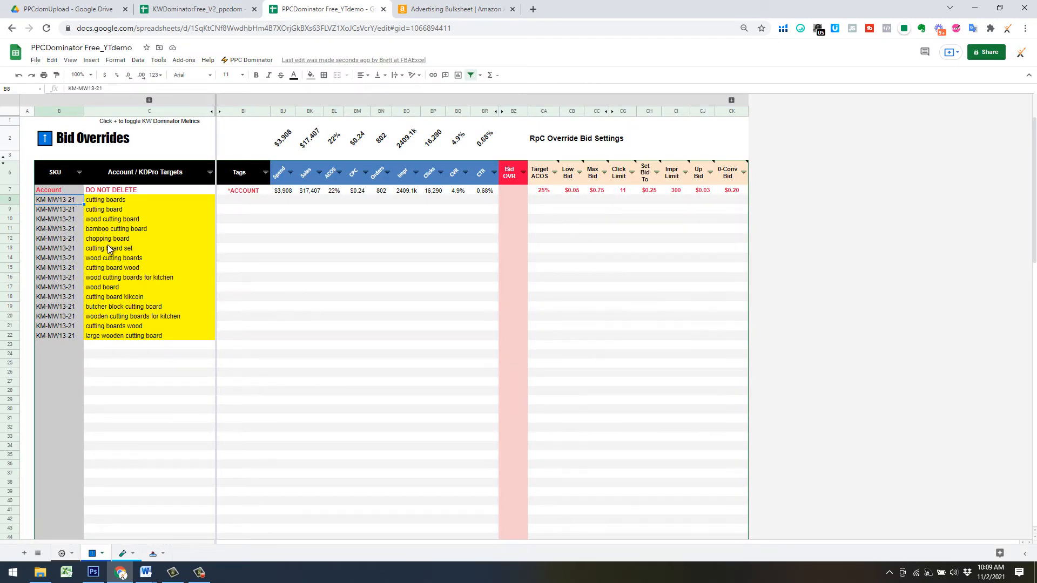
- For the cutting boards keyword in row 8, set Target ACOS to 30%, Low Bid to $0.05 and Max Bid to $1.25
{"action": "left_click", "coordinate": [546, 200]}
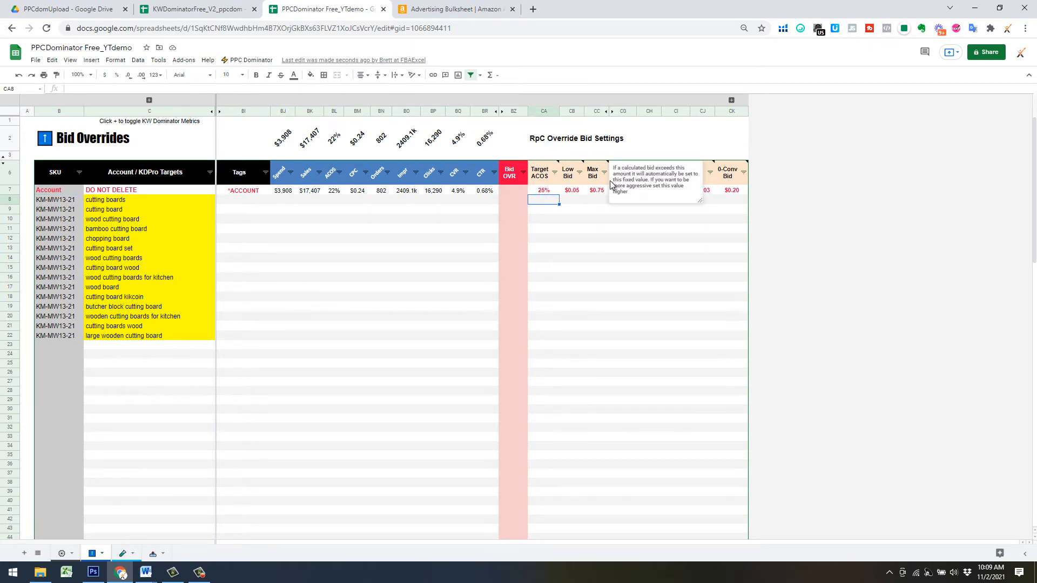
{"action": "type", "text": "30"}
{"action": "key", "text": "Return"}
{"action": "left_click", "coordinate": [575, 203]}
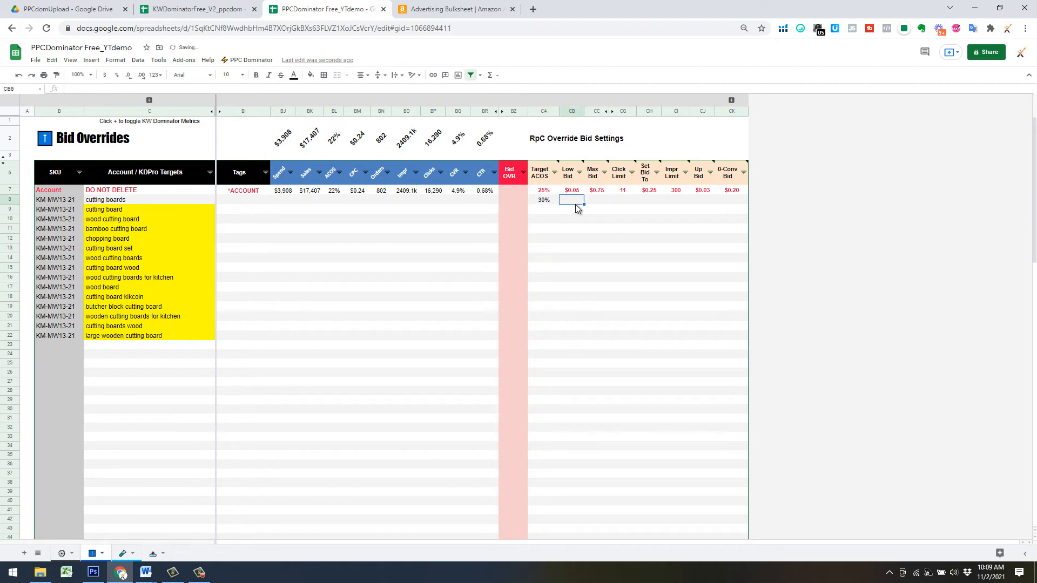
{"action": "type", "text": ".05"}
{"action": "key", "text": "Return"}
{"action": "left_click", "coordinate": [593, 199]}
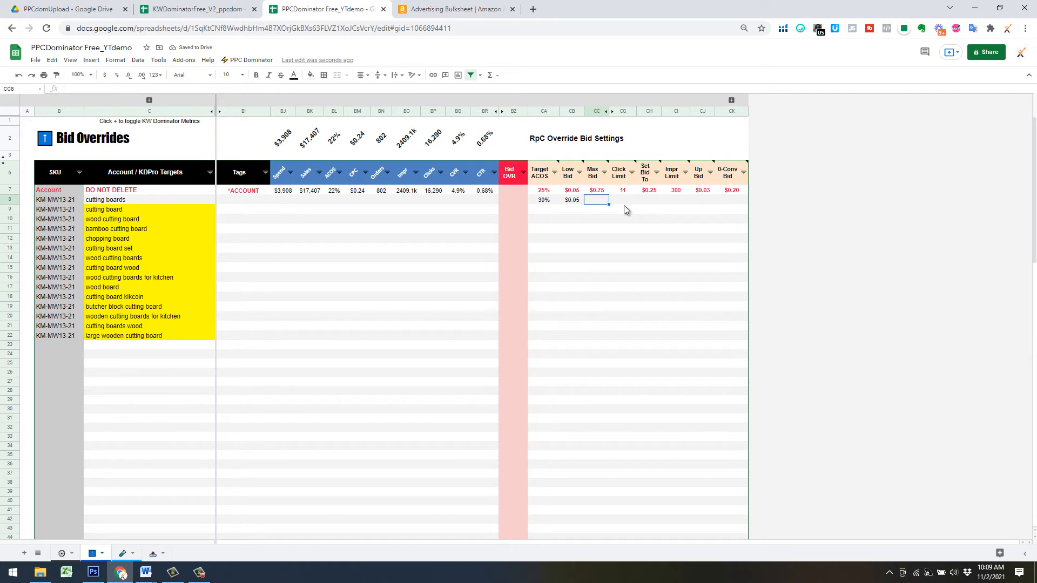
{"action": "type", "text": "1.25"}
{"action": "left_click", "coordinate": [621, 193]}
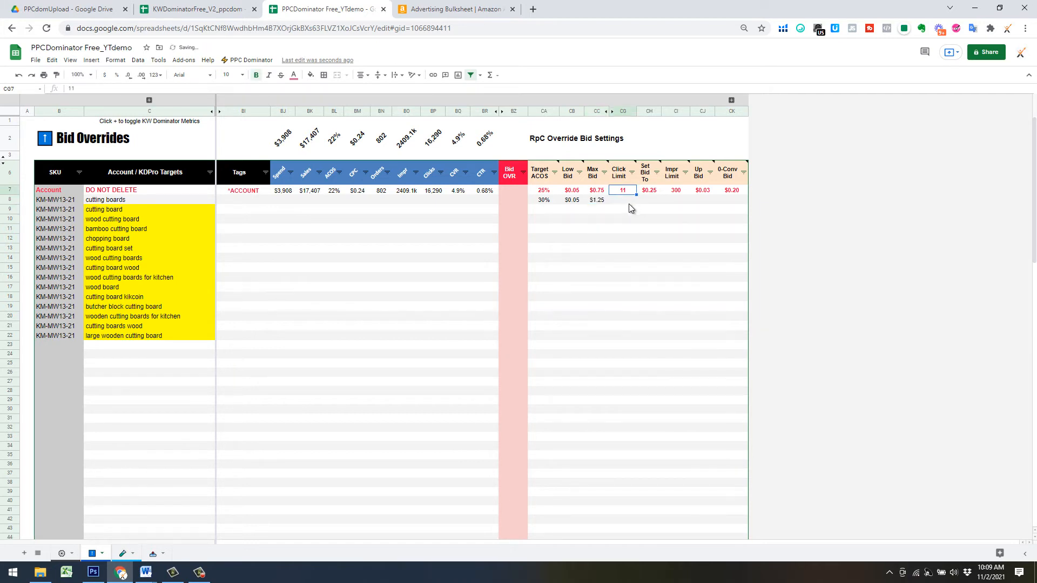
- In row 8, set Click Limit to 11, Set Bid To to $0.25, Impr Limit to 300, Up Bid to $0.03 and 0-Conv Bid to $0.20
{"action": "left_click", "coordinate": [627, 202]}
{"action": "type", "text": "11"}
{"action": "key", "text": "Tab"}
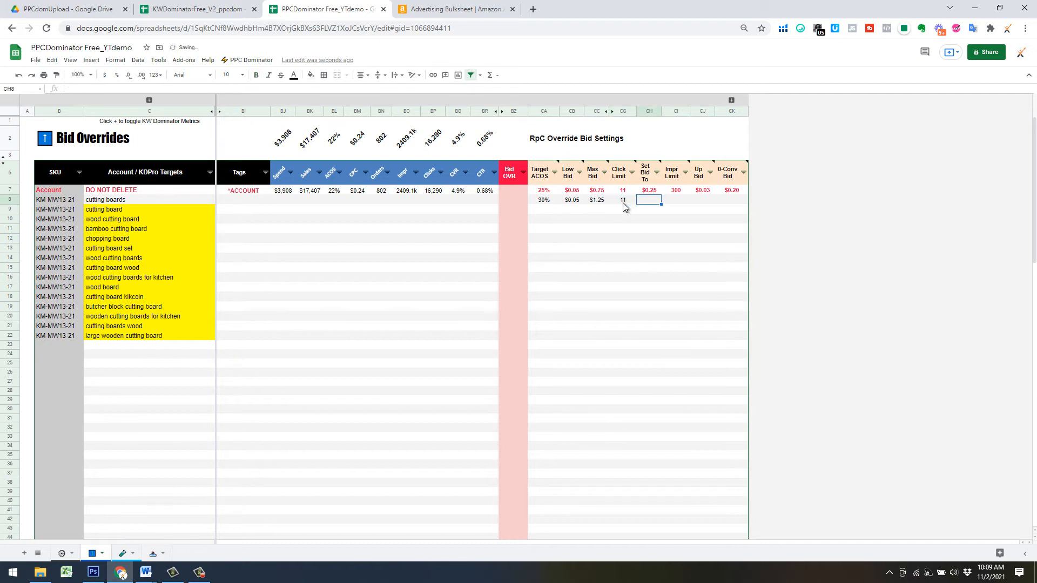
{"action": "type", "text": ".05"}
{"action": "key", "text": "Tab"}
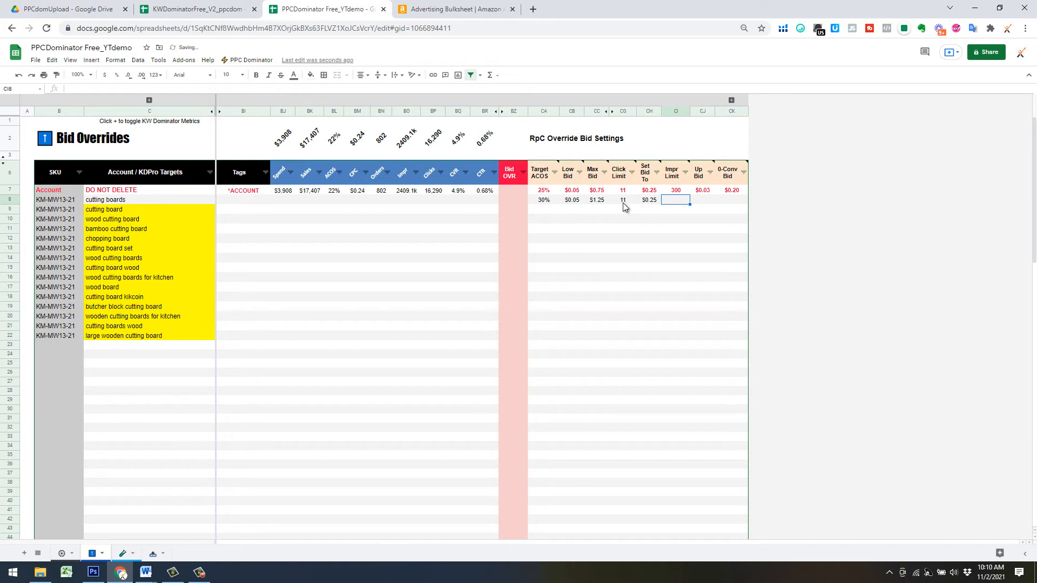
{"action": "type", "text": "300"}
{"action": "key", "text": "Tab"}
{"action": "type", "text": ".03"}
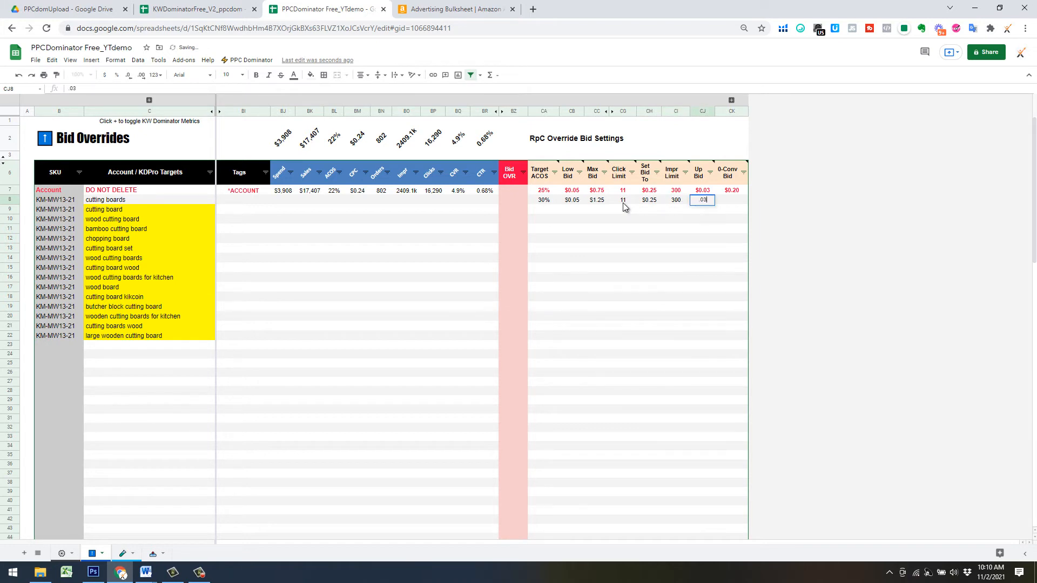
{"action": "key", "text": "Tab"}
{"action": "type", "text": ".2"}
{"action": "key", "text": "Return"}
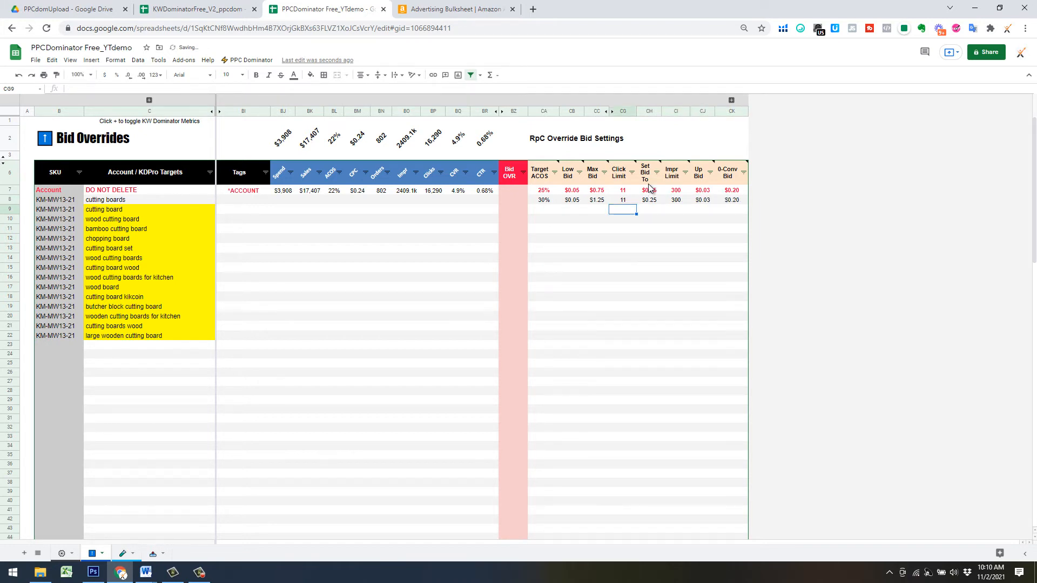
- Fill row 8's bid settings from Target ACOS through 0-Conv Bid down to all remaining KM-MW13-21 keywords, ending at row 22
{"action": "left_click", "coordinate": [556, 200]}
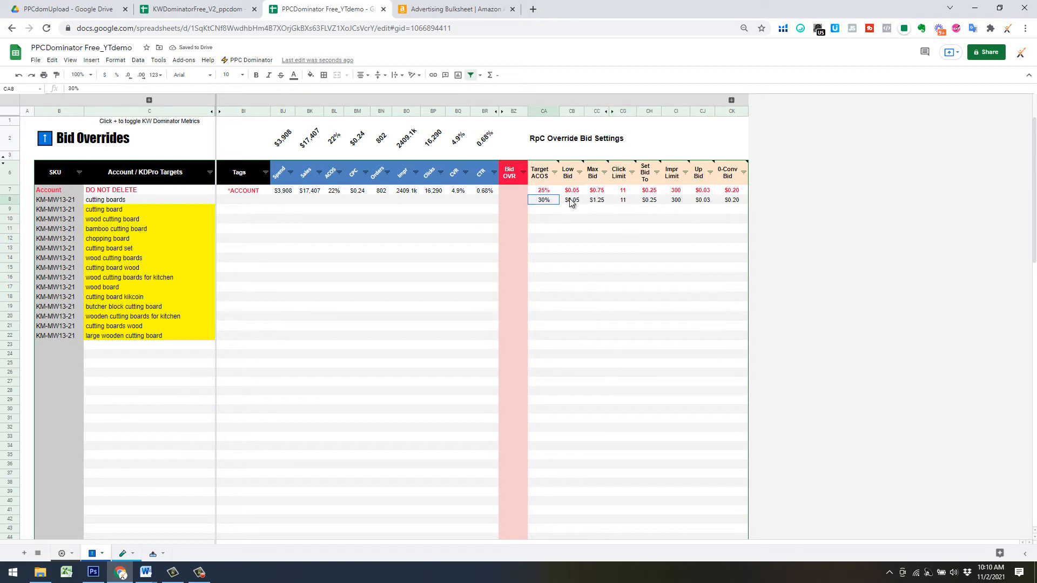
{"action": "left_click", "coordinate": [737, 202], "text": "shift"}
{"action": "left_click_drag", "start_coordinate": [749, 229], "coordinate": [741, 332]}
{"action": "left_click", "coordinate": [588, 373]}
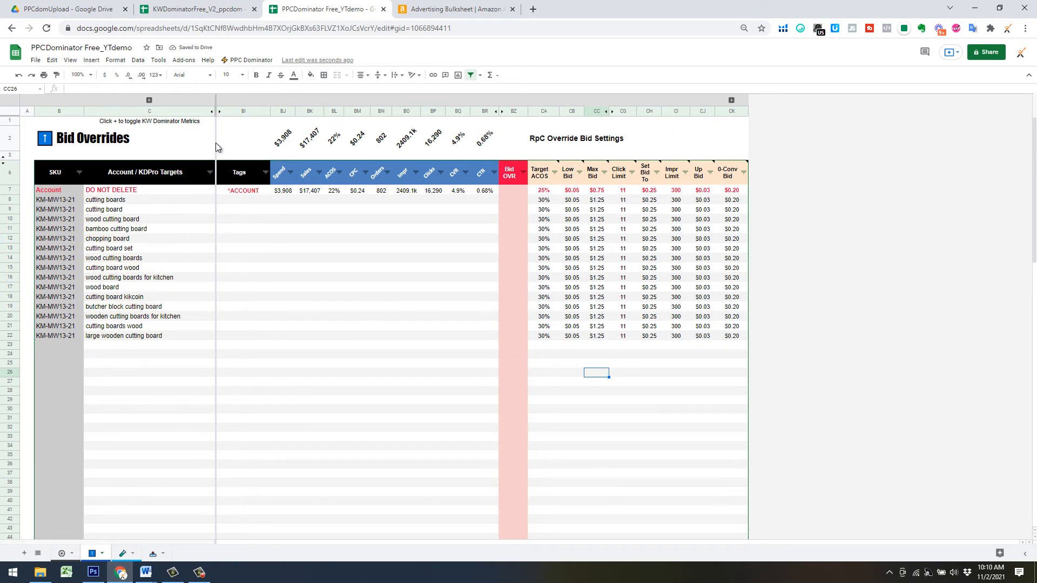
- Run PPC Dominator's Sync Metrics for Bid Overrides to load the performance metrics of the imported keywords
{"action": "left_click", "coordinate": [241, 61]}
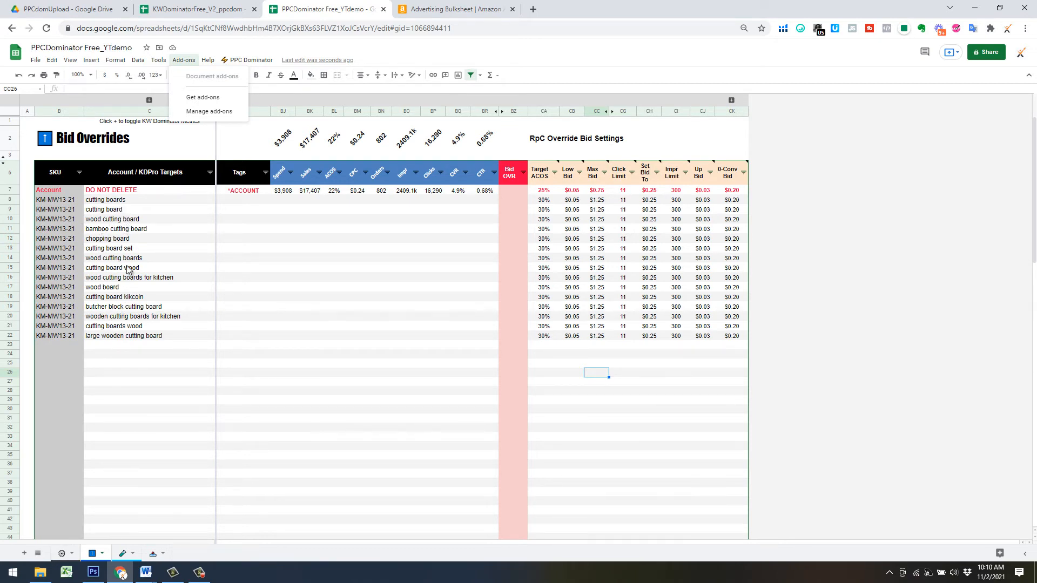
{"action": "left_click", "coordinate": [238, 61]}
{"action": "left_click", "coordinate": [237, 61]}
{"action": "mouse_move", "coordinate": [281, 211]}
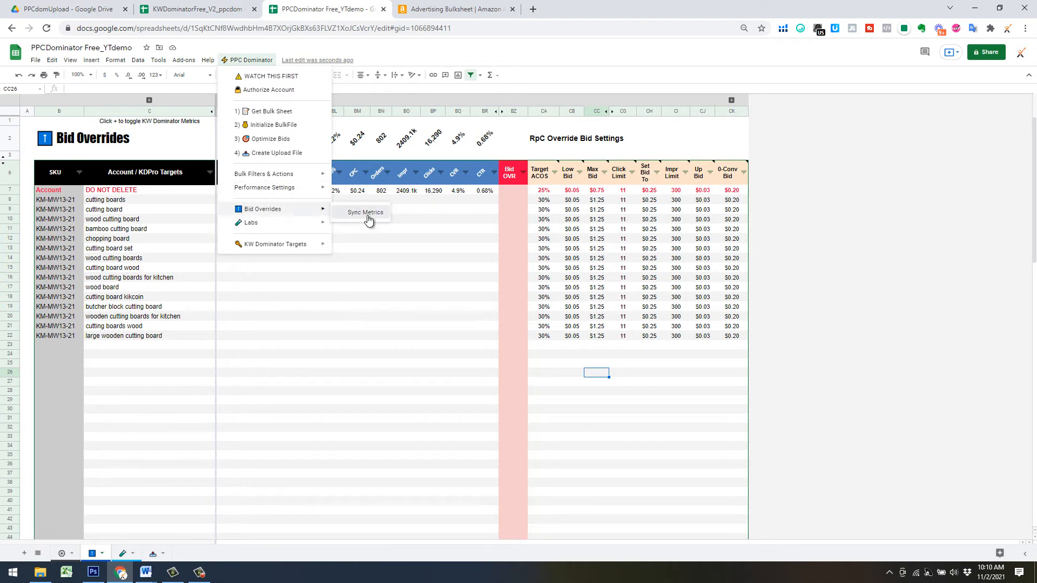
{"action": "left_click", "coordinate": [367, 214]}
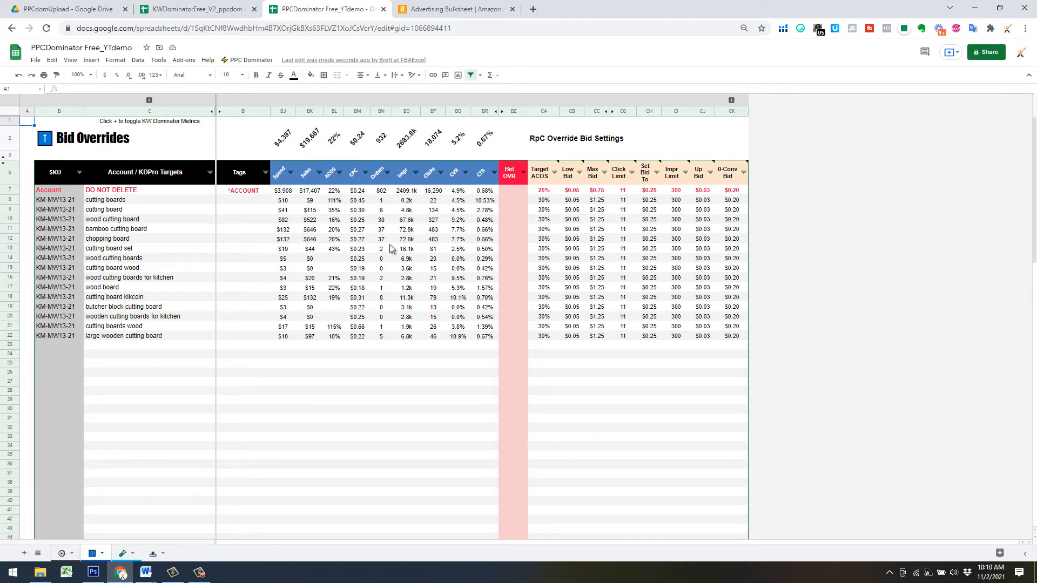
- Examine the Bid OVR column for the account and cutting boards rows alongside the keywords' RpC override bid settings
{"action": "left_click", "coordinate": [513, 201]}
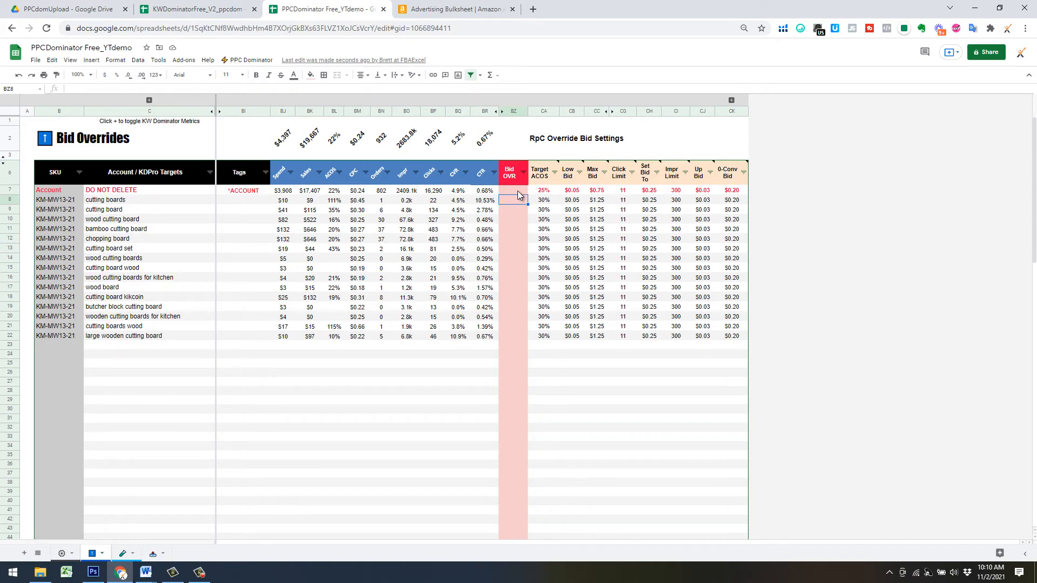
{"action": "left_click", "coordinate": [518, 191]}
{"action": "left_click", "coordinate": [517, 203]}
{"action": "left_click", "coordinate": [574, 345]}
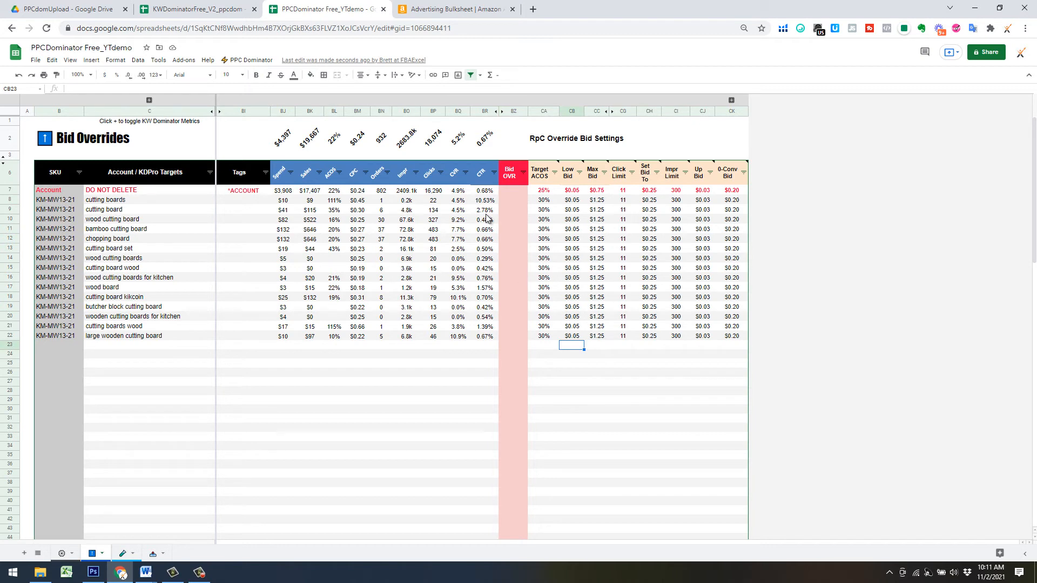
{"action": "left_click", "coordinate": [507, 199]}
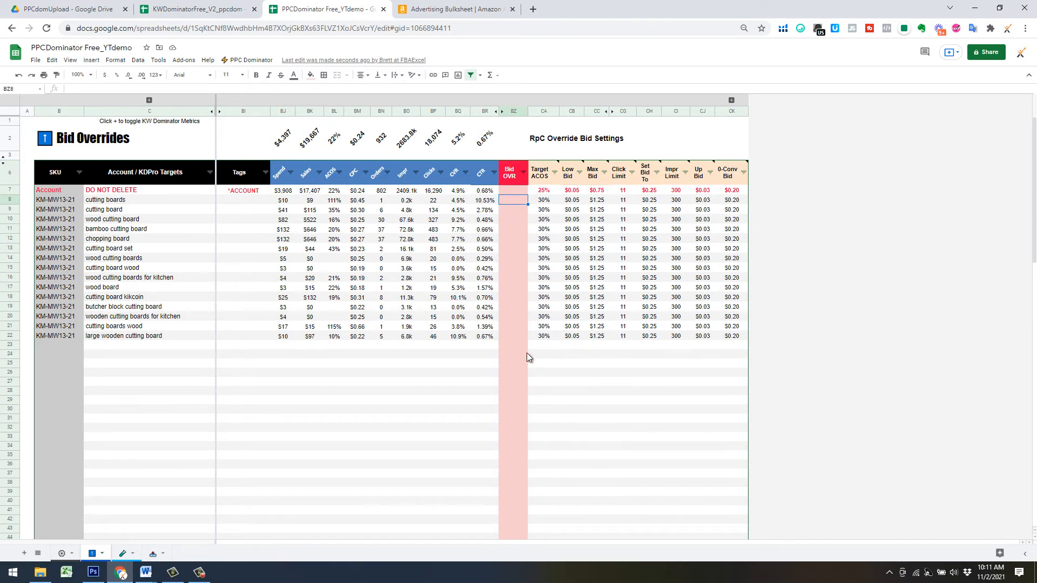
{"action": "left_click", "coordinate": [552, 365]}
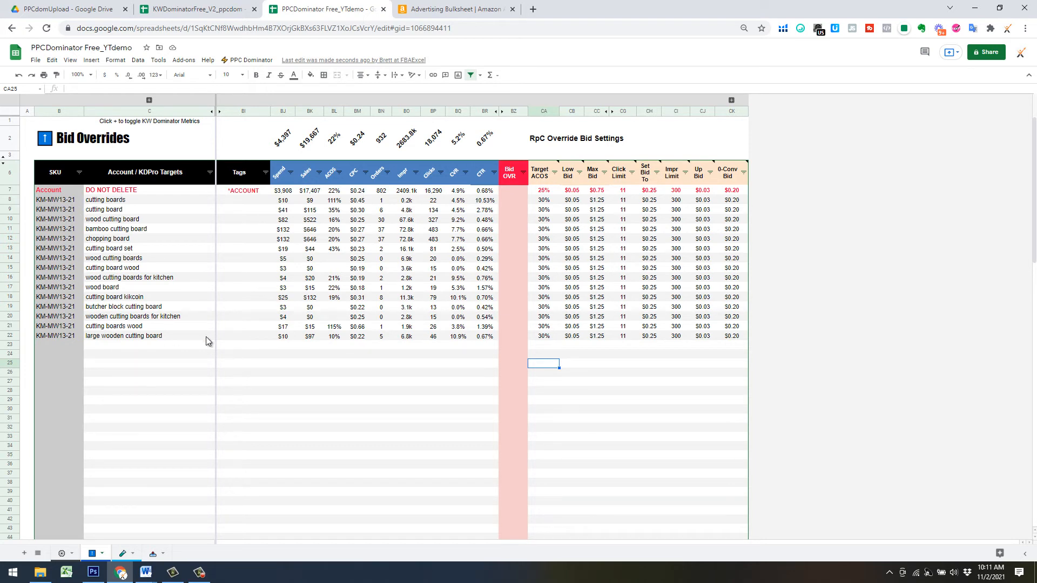
- Compare the KM-MW13-21 keyword rows with the Account row's metrics and default bid settings
{"action": "left_click", "coordinate": [80, 201]}
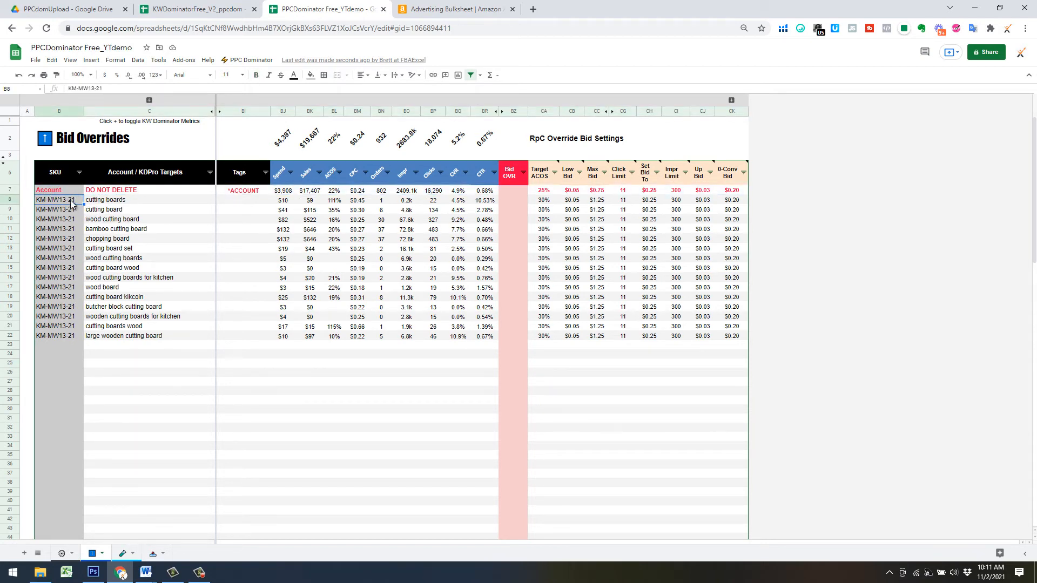
{"action": "left_click", "coordinate": [10, 191]}
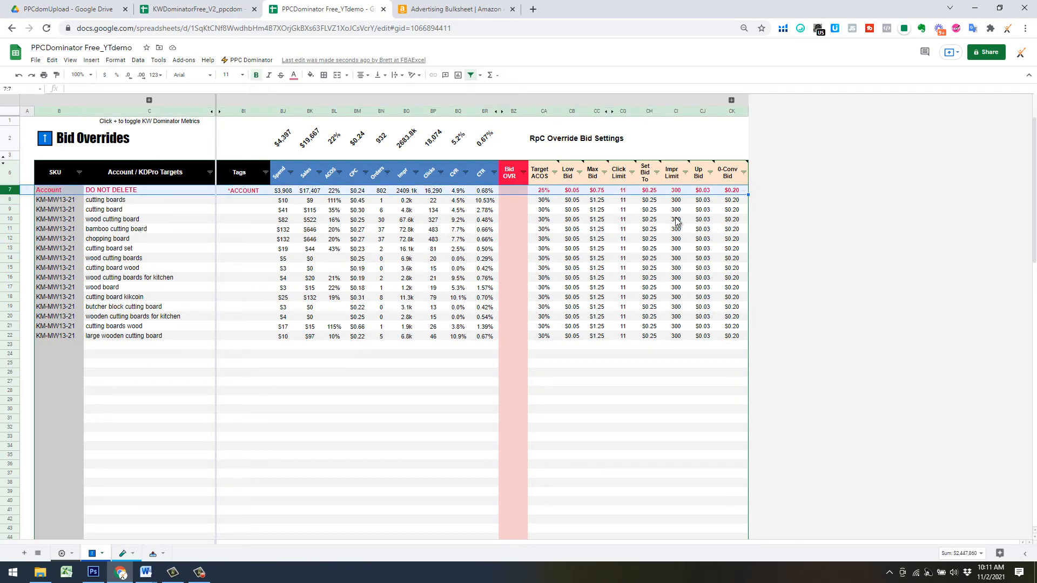
{"action": "left_click", "coordinate": [467, 400]}
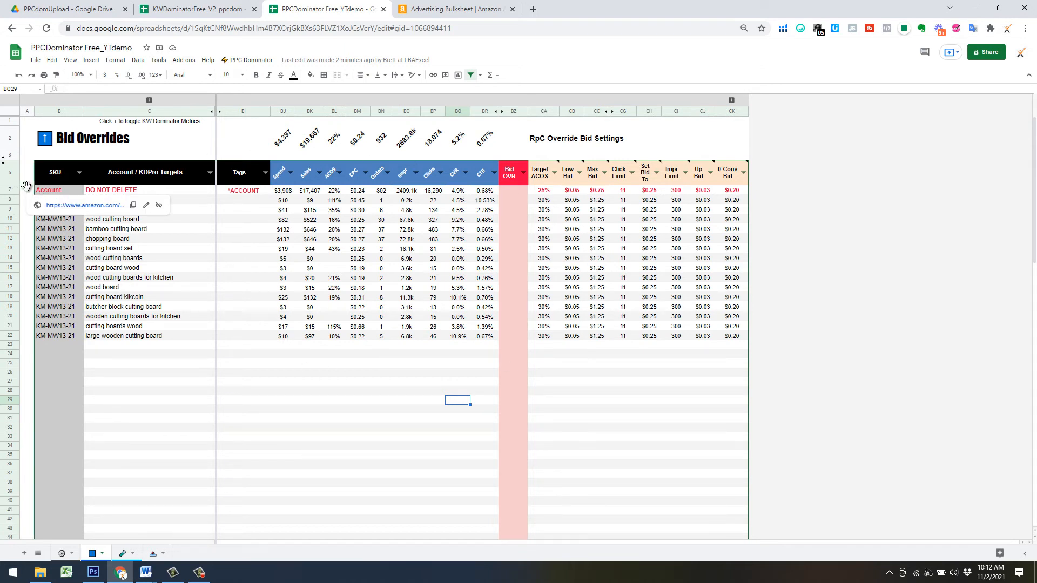
{"action": "left_click", "coordinate": [9, 190]}
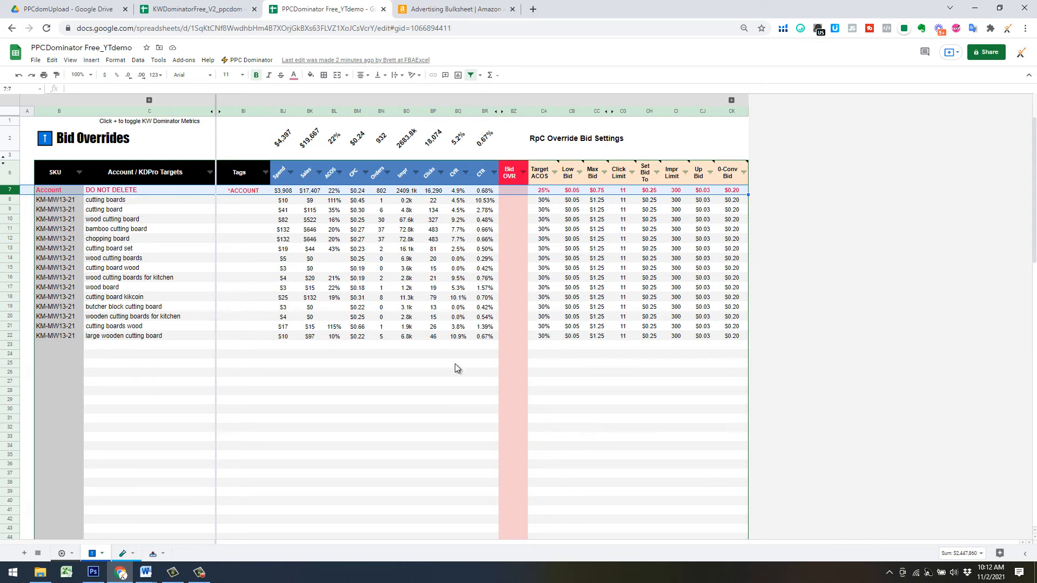
{"action": "left_click", "coordinate": [322, 401]}
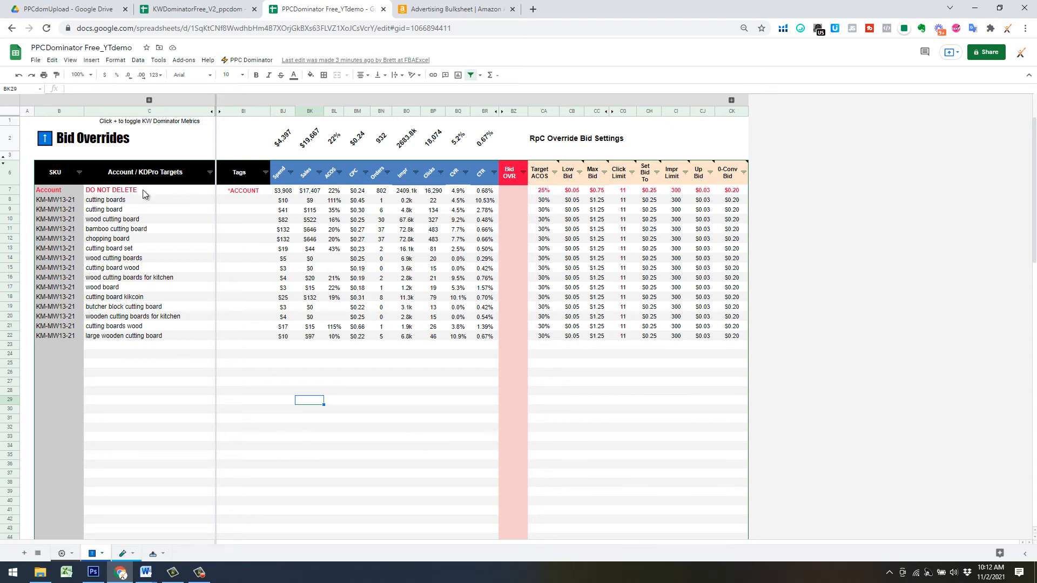
{"action": "left_click", "coordinate": [417, 390]}
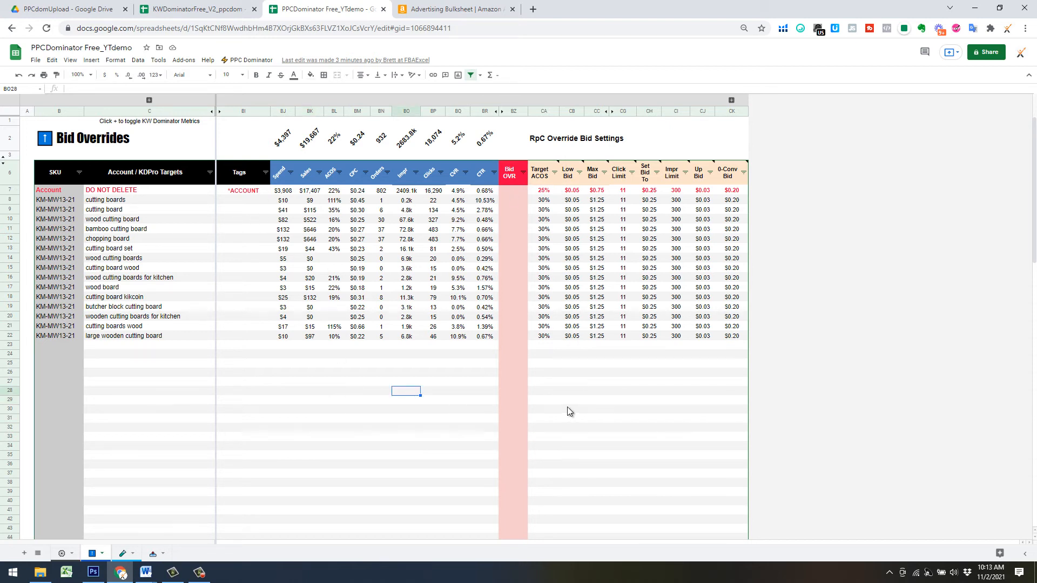
{"action": "left_click", "coordinate": [350, 391]}
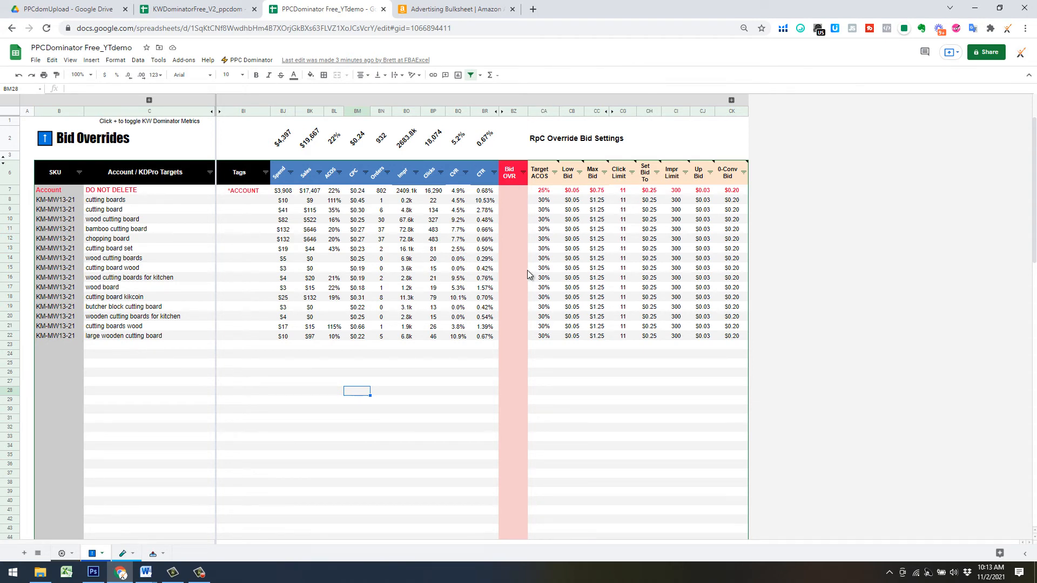
- Review the PPC Dominator commands and expand the hidden KW Dominator metrics columns beside the keyword targets
{"action": "left_click", "coordinate": [245, 61]}
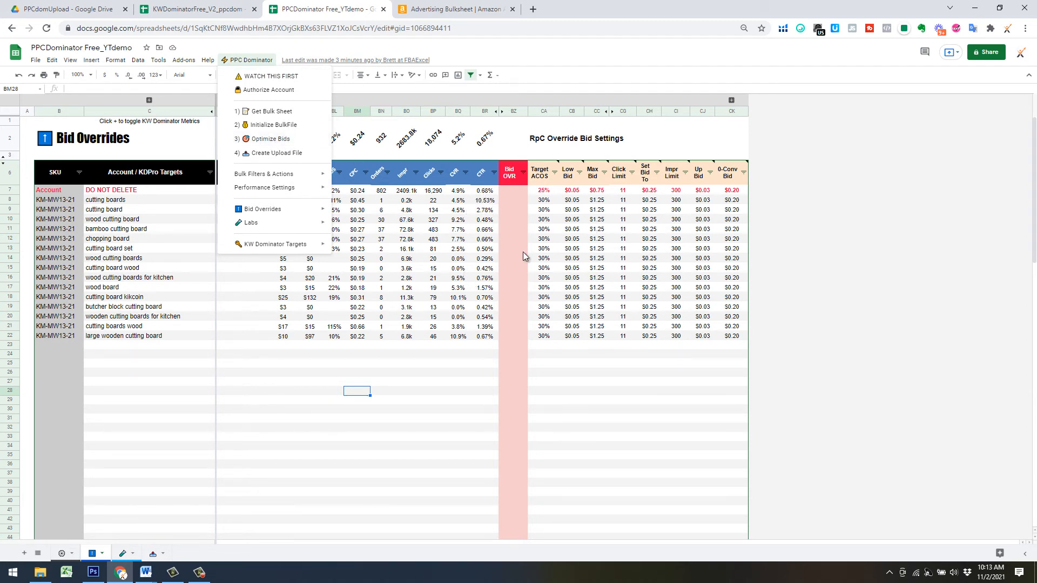
{"action": "left_click", "coordinate": [411, 372]}
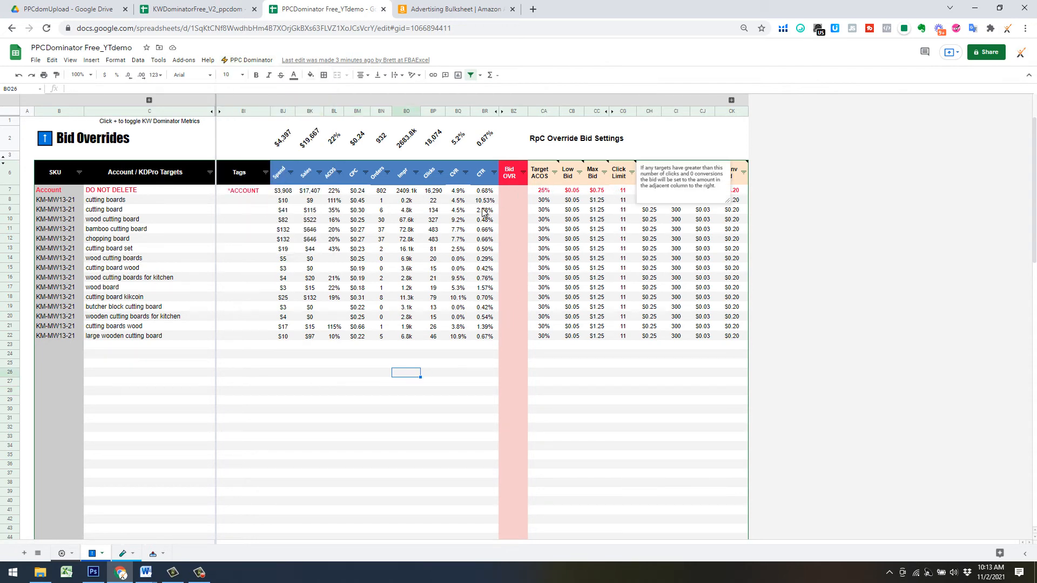
{"action": "left_click", "coordinate": [333, 400]}
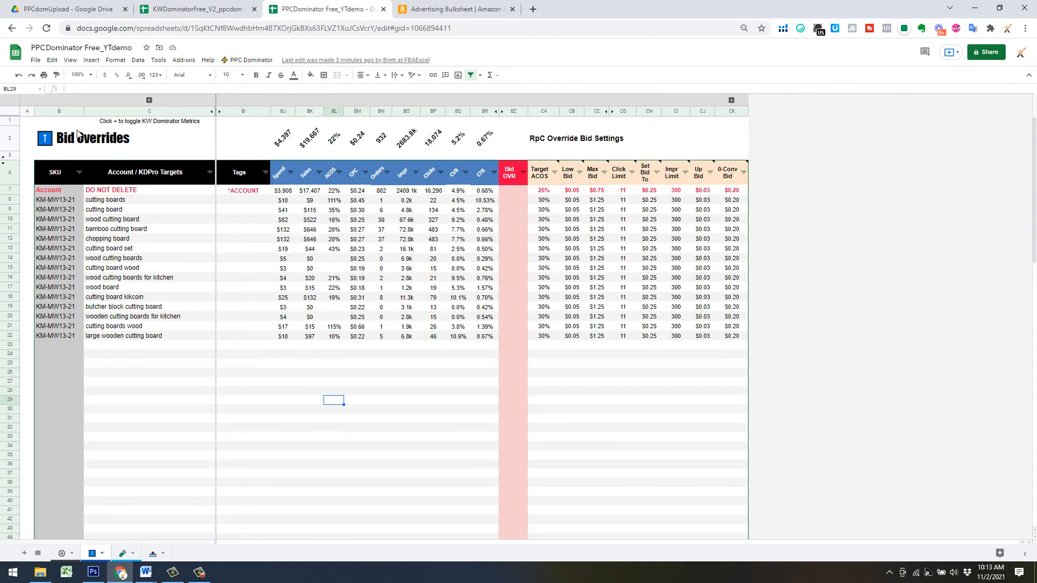
{"action": "left_click", "coordinate": [149, 101]}
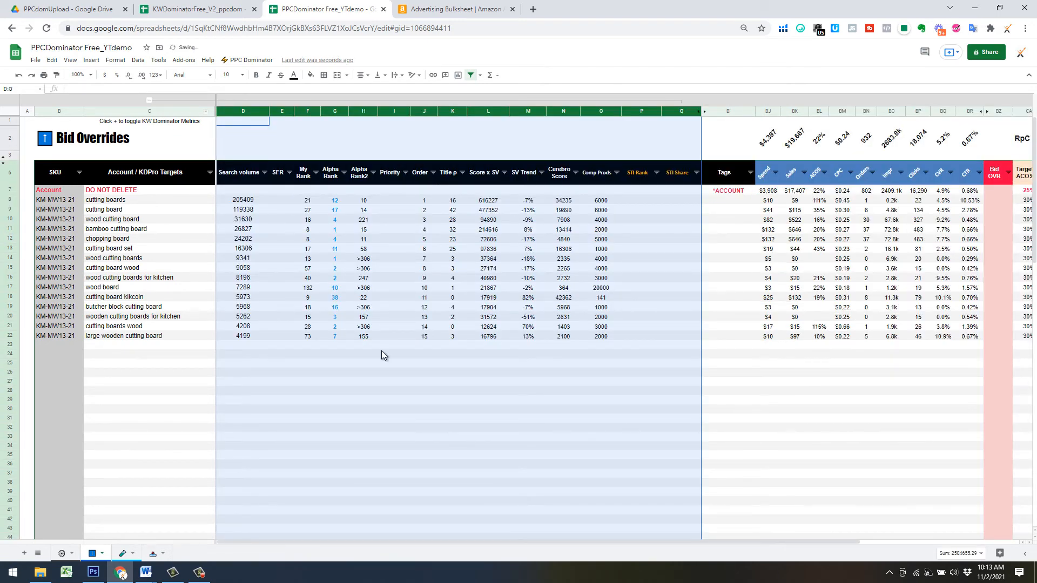
- Collapse the KW Dominator metrics columns on the Bid Overrides sheet
{"action": "left_click", "coordinate": [423, 435]}
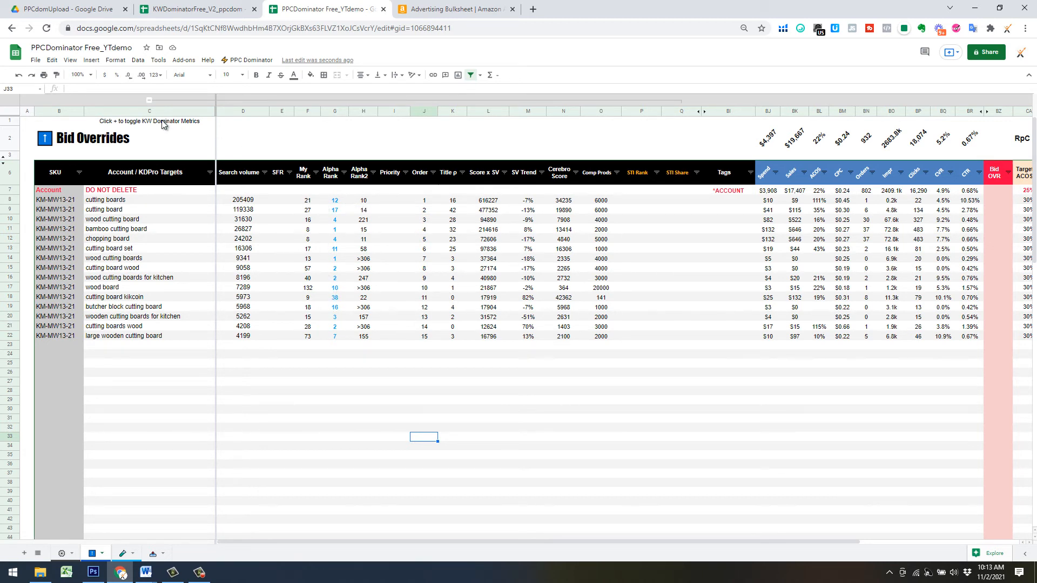
{"action": "left_click", "coordinate": [149, 100]}
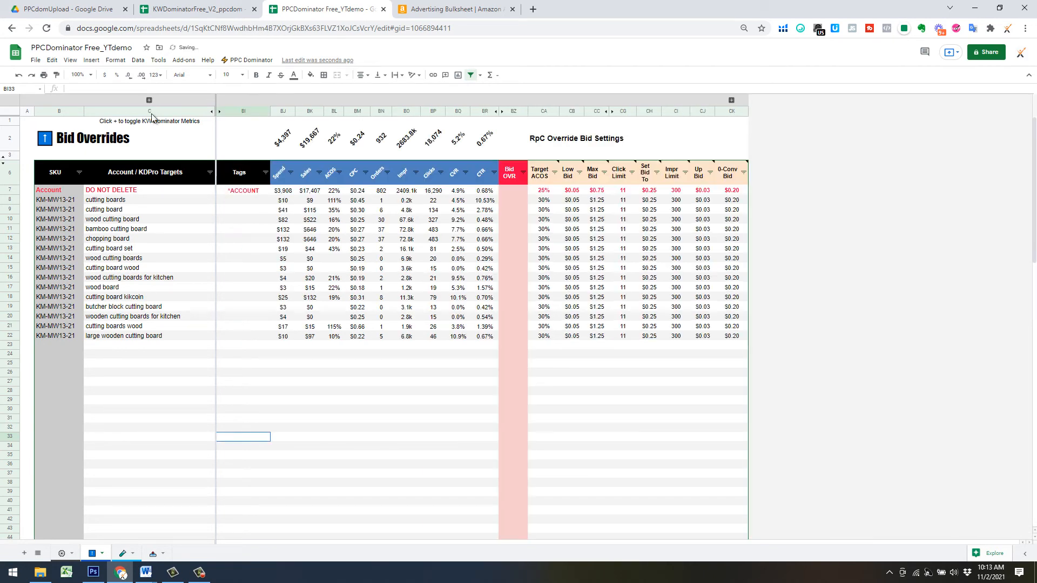
{"action": "left_click", "coordinate": [308, 373]}
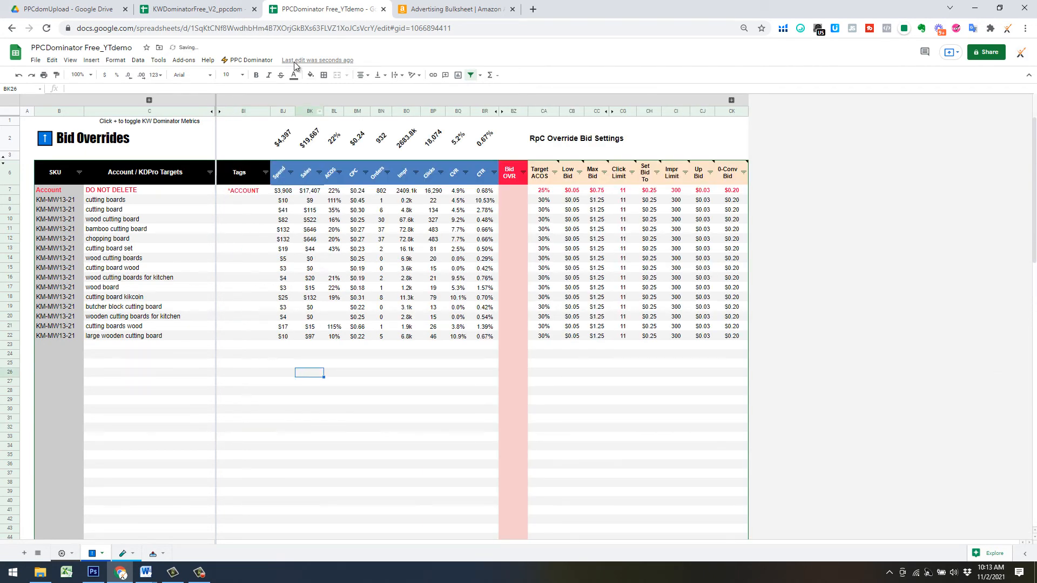
- Review PPC Dominator's bulk filters and actions alongside the Poor Performers and Custom Bulk Filters thresholds on the Settings sheet
{"action": "left_click", "coordinate": [248, 60]}
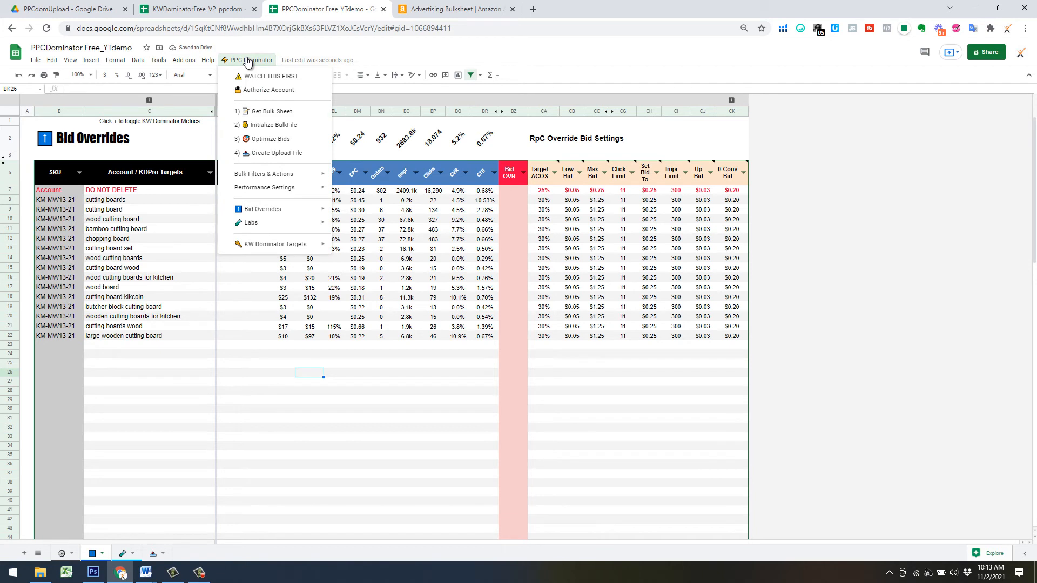
{"action": "mouse_move", "coordinate": [266, 178]}
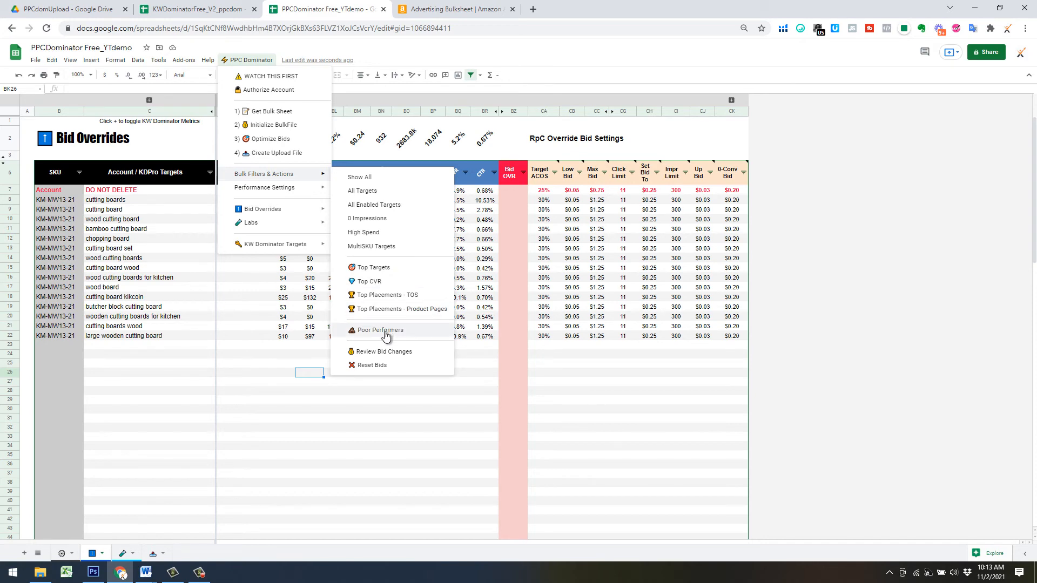
{"action": "left_click", "coordinate": [326, 400]}
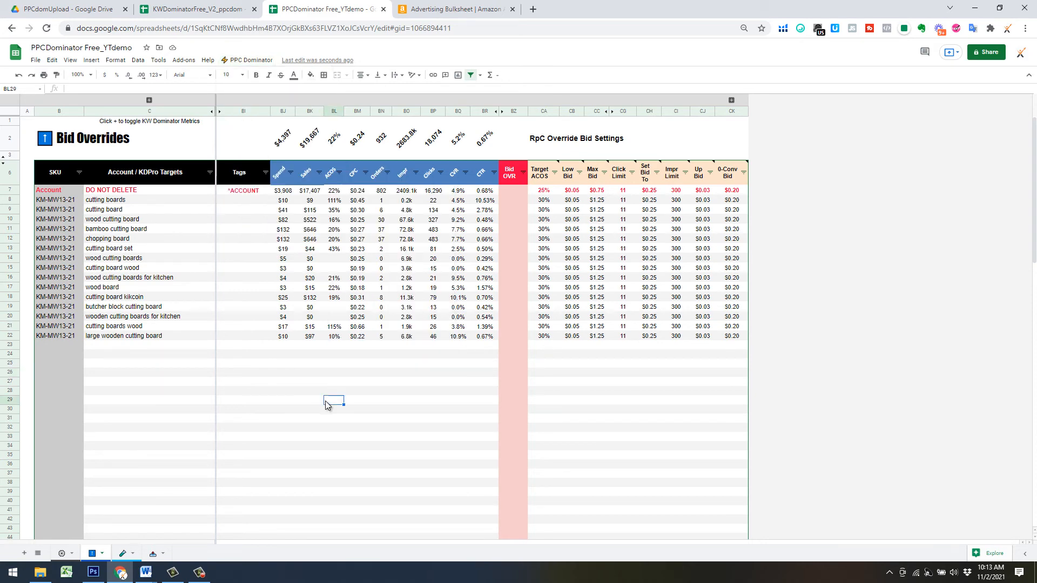
{"action": "left_click", "coordinate": [62, 553]}
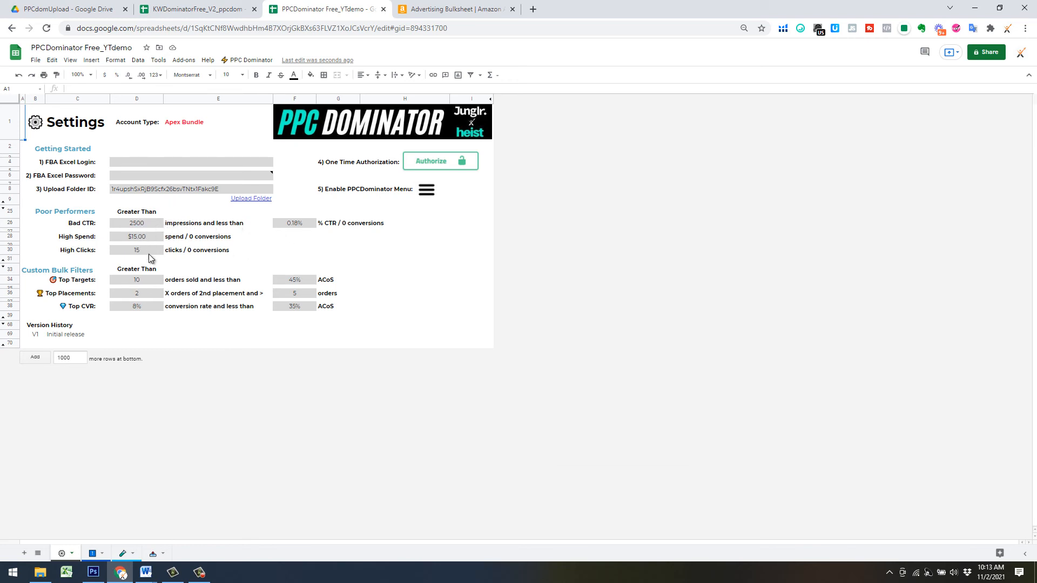
{"action": "left_click", "coordinate": [242, 63]}
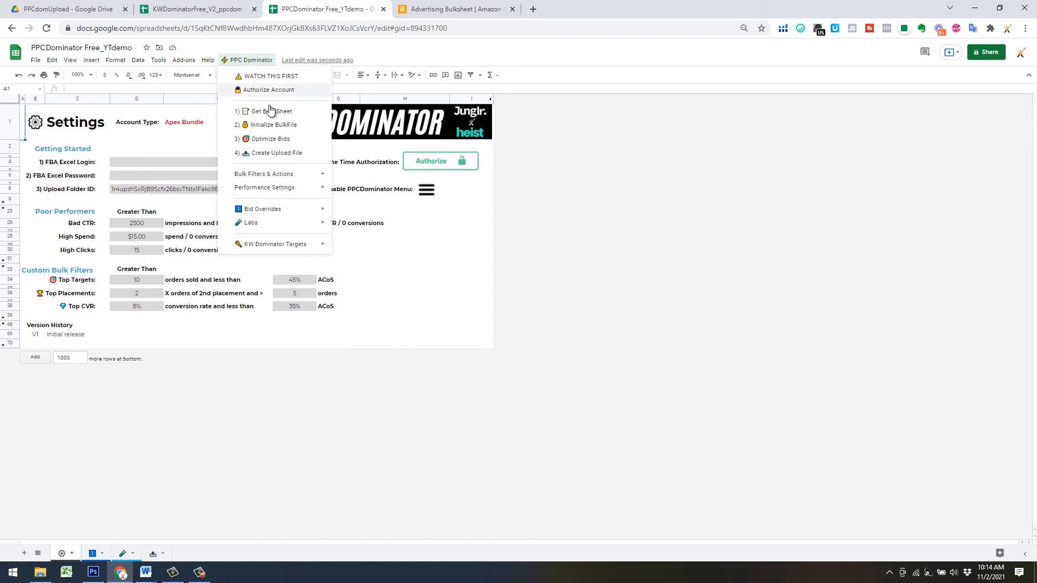
{"action": "mouse_move", "coordinate": [302, 178]}
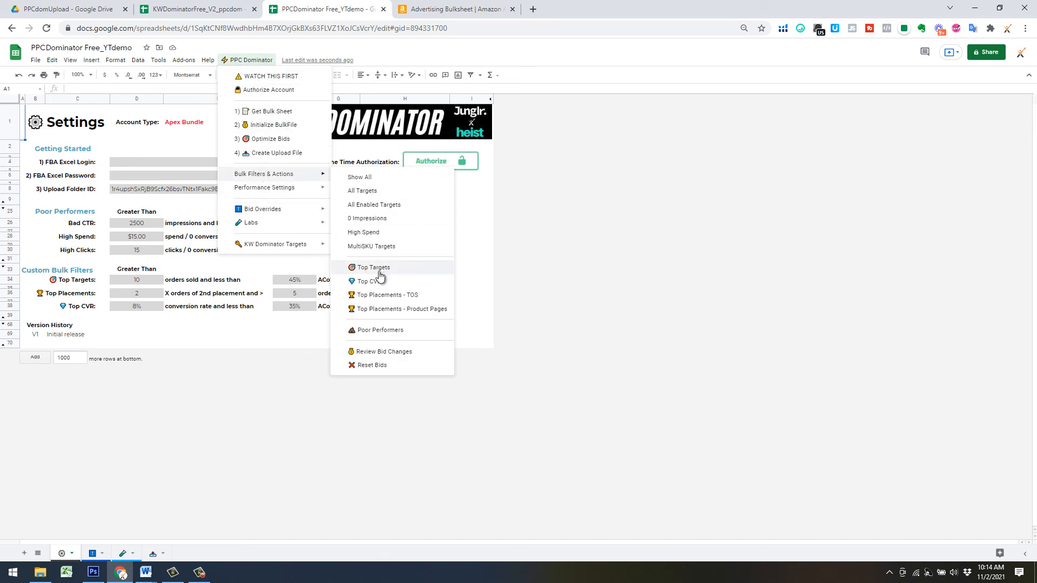
{"action": "left_click", "coordinate": [251, 318]}
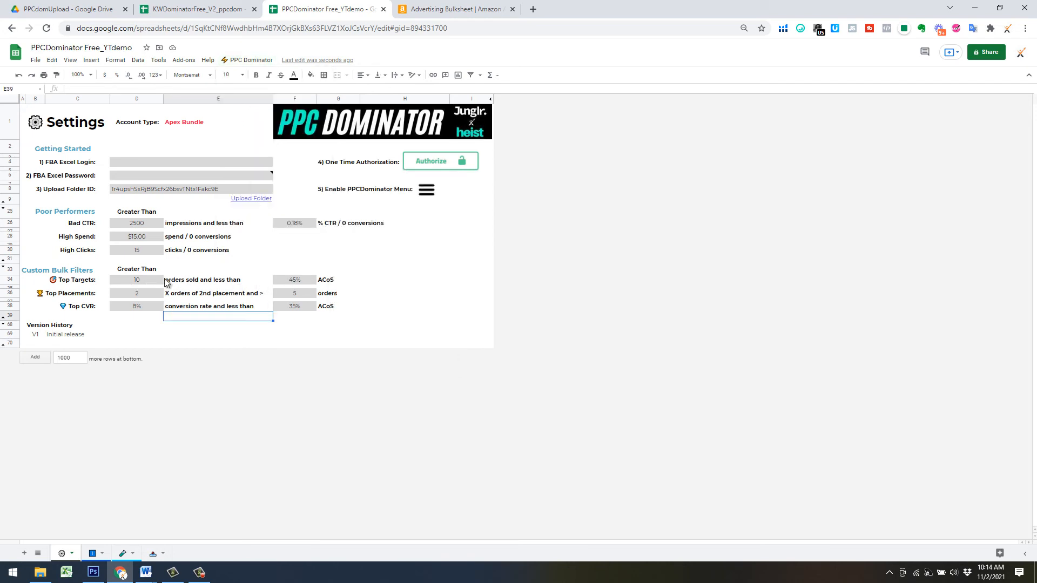
- Run the Poor Performers bulk filter and check its impression, CTR, spend and click thresholds on the Settings sheet
{"action": "left_click", "coordinate": [251, 60]}
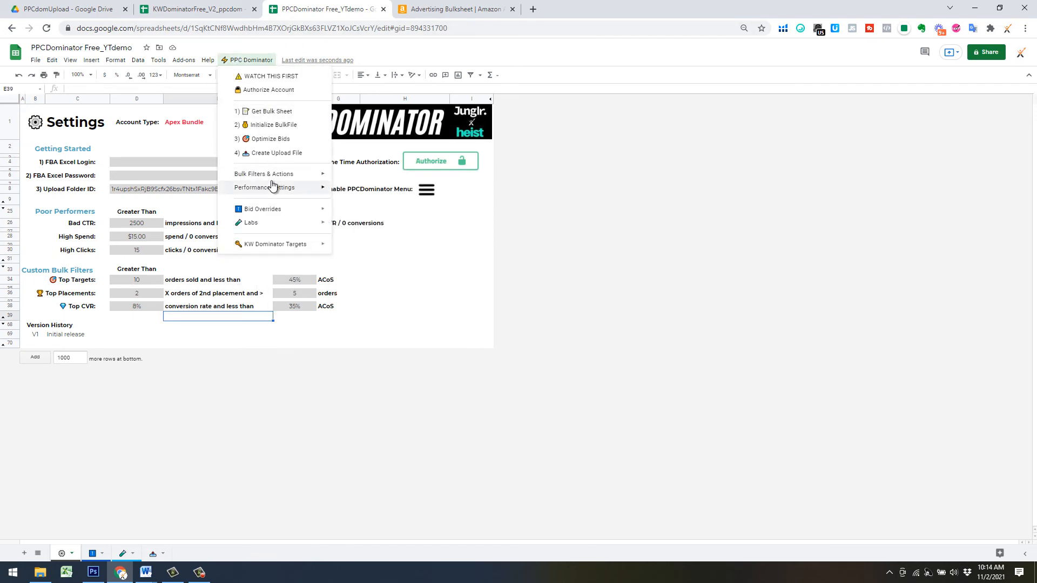
{"action": "mouse_move", "coordinate": [286, 174]}
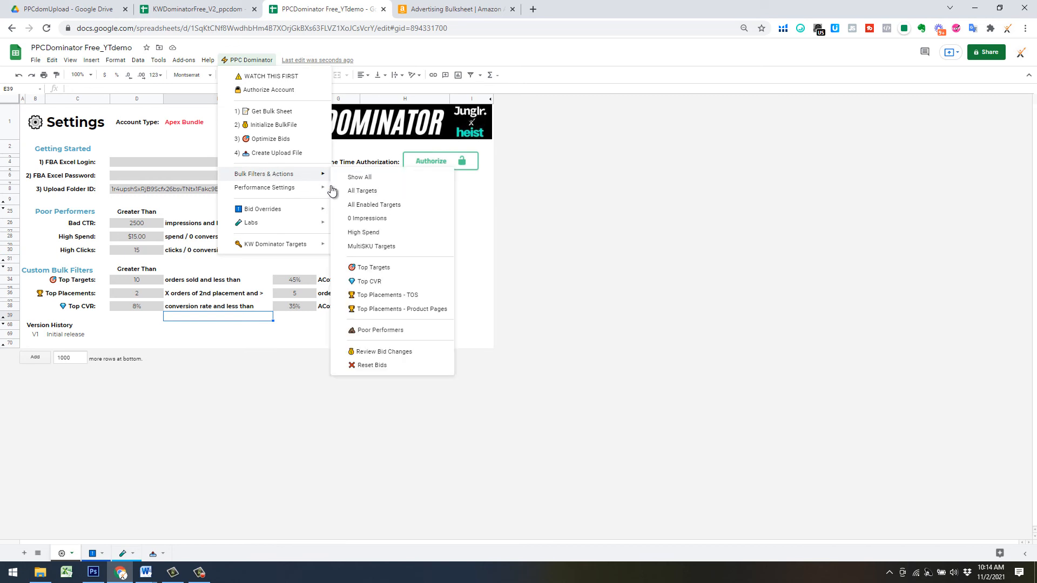
{"action": "left_click", "coordinate": [395, 329]}
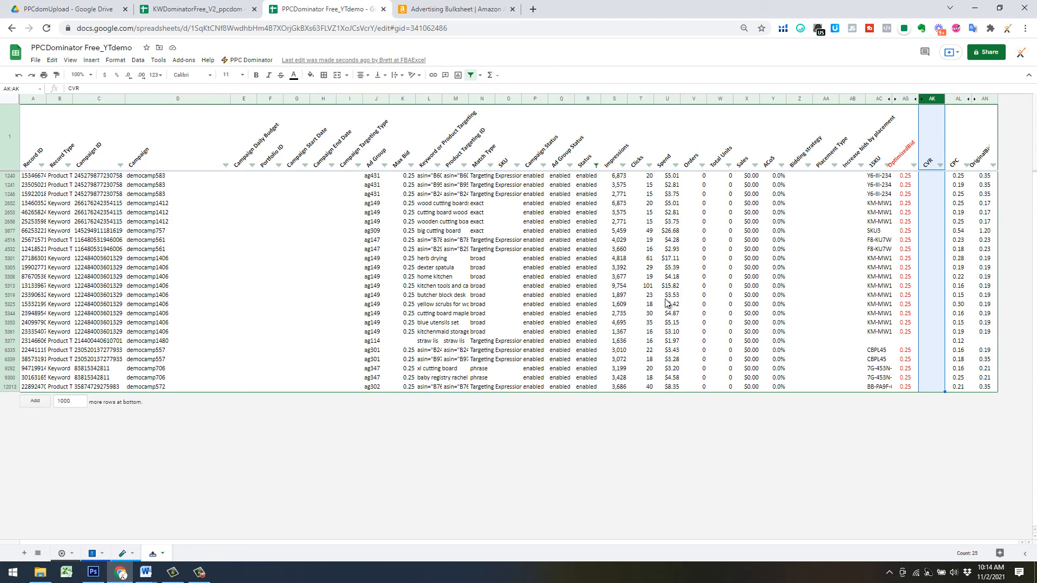
{"action": "left_click", "coordinate": [79, 556]}
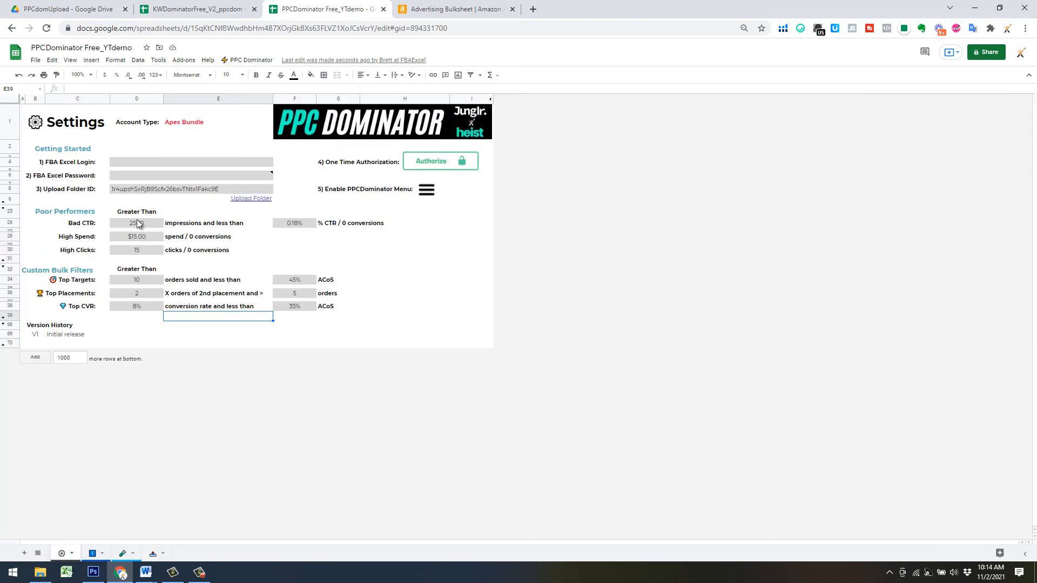
- Set the Status of all filtered poor performers in the bulk sheet to paused, from row 1240 through row 12013
{"action": "left_click", "coordinate": [154, 556]}
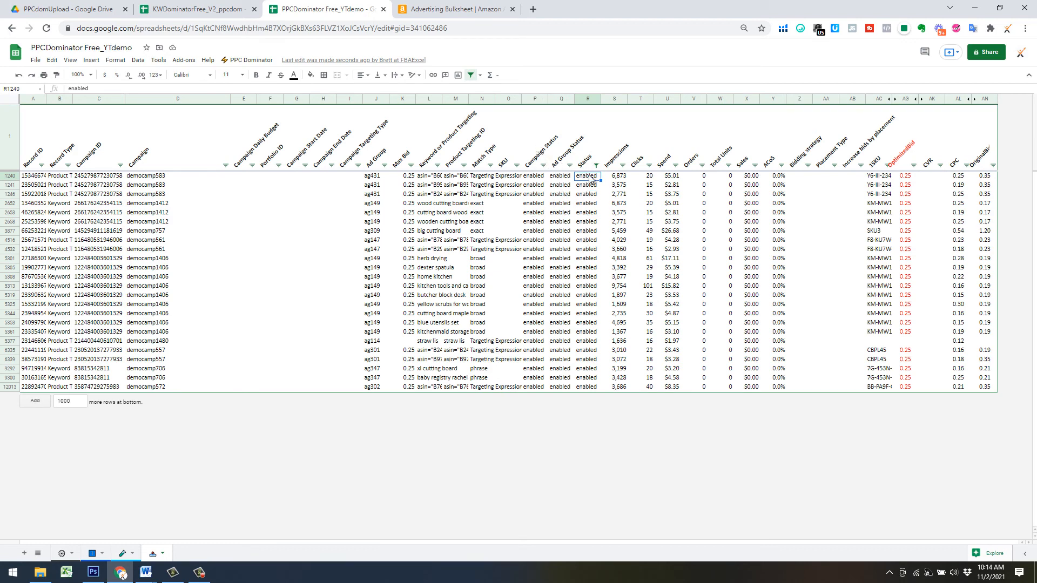
{"action": "type", "text": "pause"}
{"action": "key", "text": "Return"}
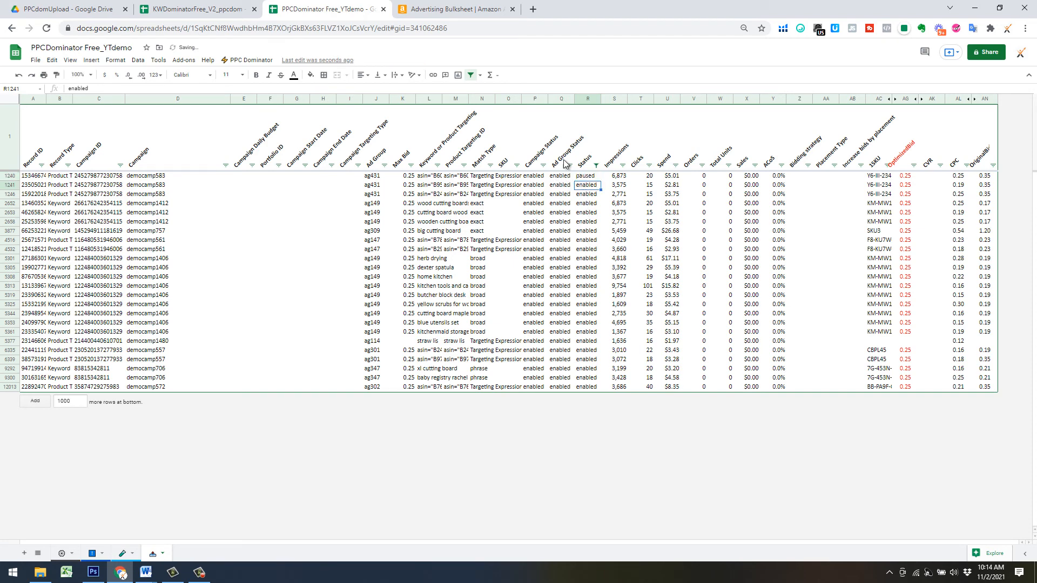
{"action": "left_click", "coordinate": [598, 178]}
{"action": "left_click_drag", "start_coordinate": [600, 180], "coordinate": [582, 423]}
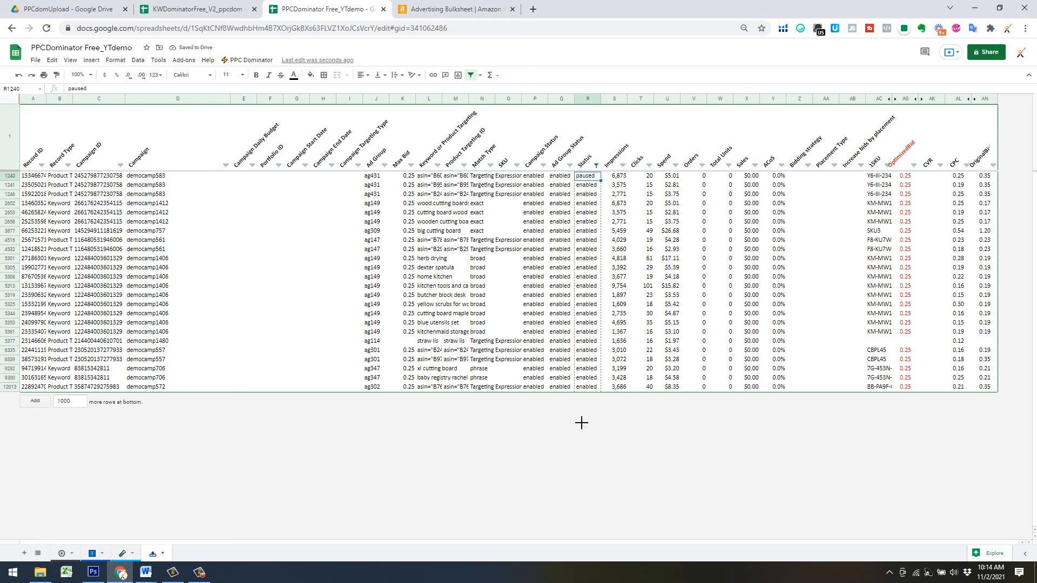
{"action": "left_click", "coordinate": [672, 387]}
- Review the remaining Bulk Filters & Actions commands available for the bulk sheet
{"action": "left_click", "coordinate": [243, 60]}
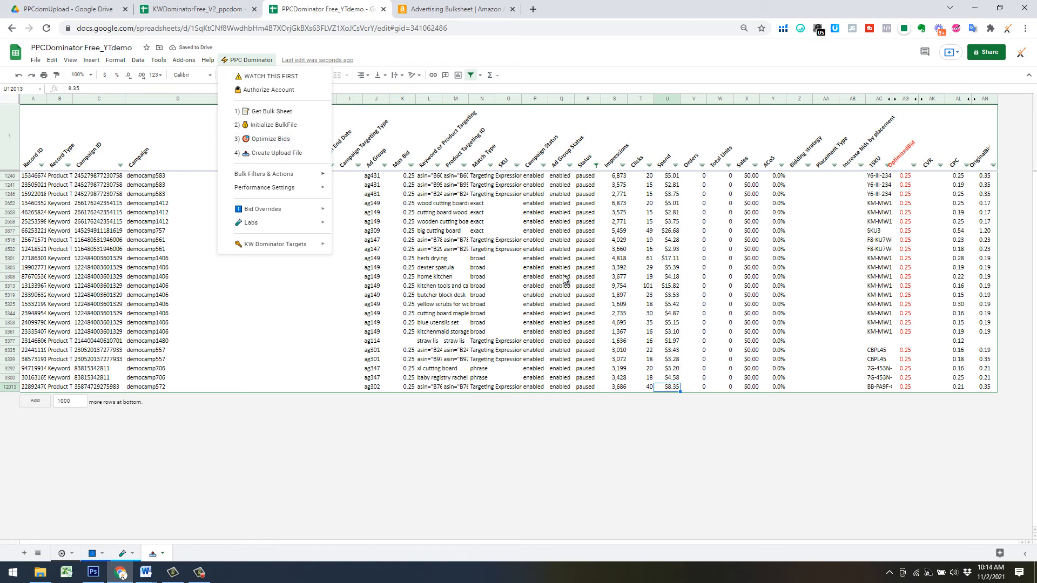
{"action": "left_click", "coordinate": [644, 387]}
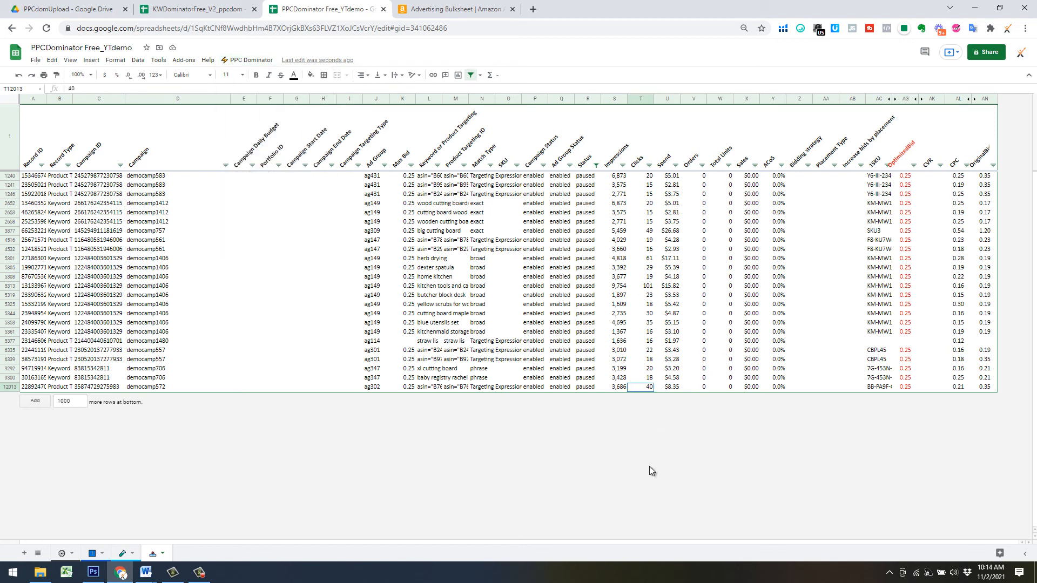
{"action": "left_click", "coordinate": [246, 60]}
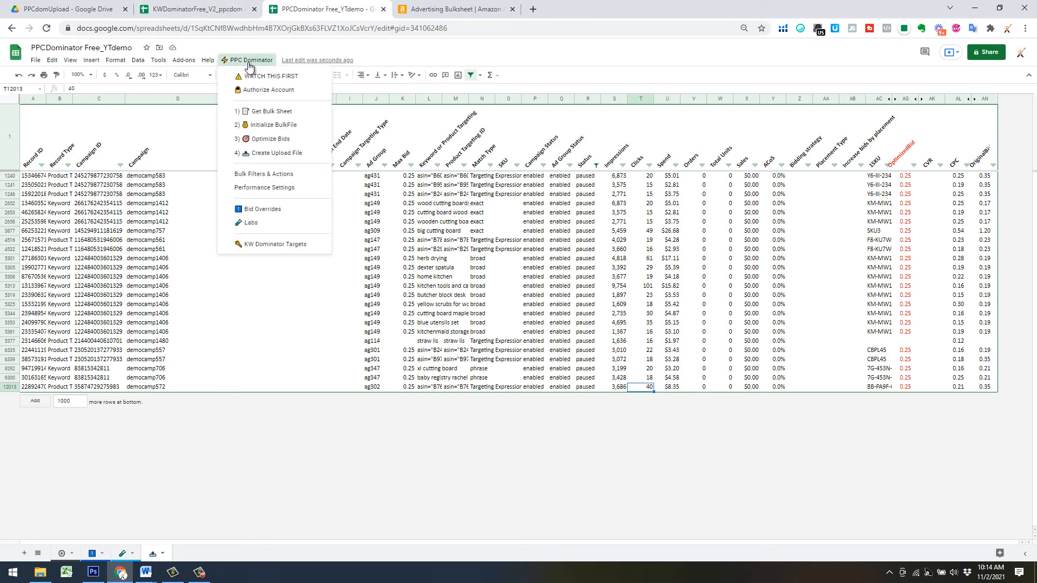
{"action": "mouse_move", "coordinate": [280, 180]}
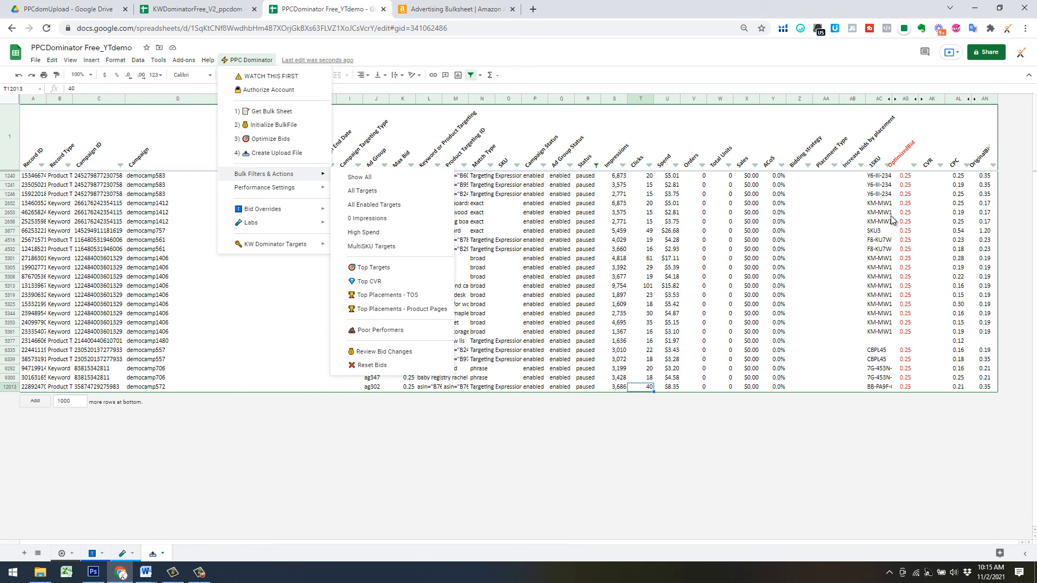
{"action": "left_click", "coordinate": [534, 269]}
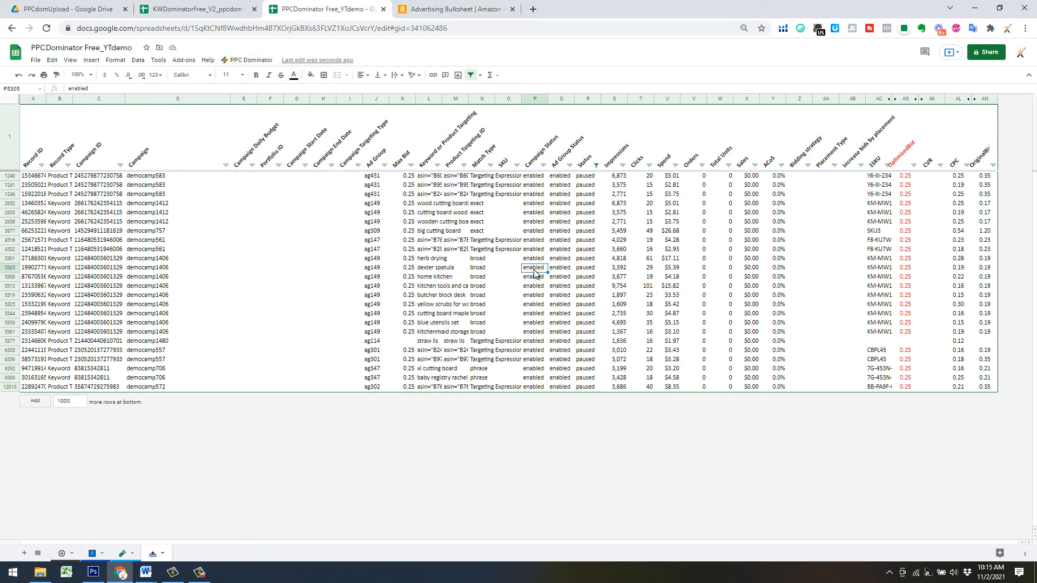
- Filter the bulk sheet to MultiSKU Targets and look through the listed keywords and their 1SKU column
{"action": "left_click", "coordinate": [250, 60]}
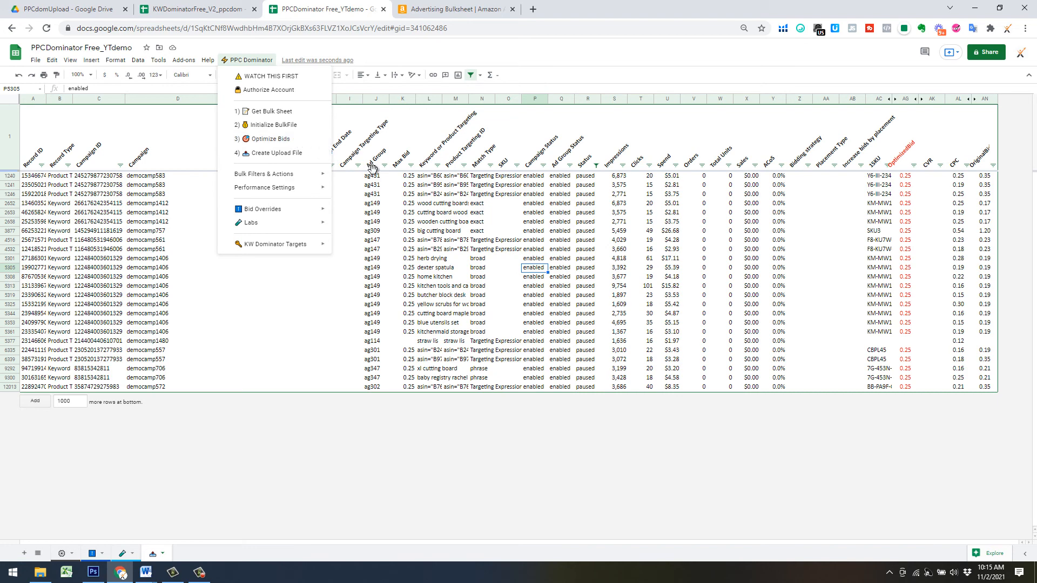
{"action": "mouse_move", "coordinate": [311, 186]}
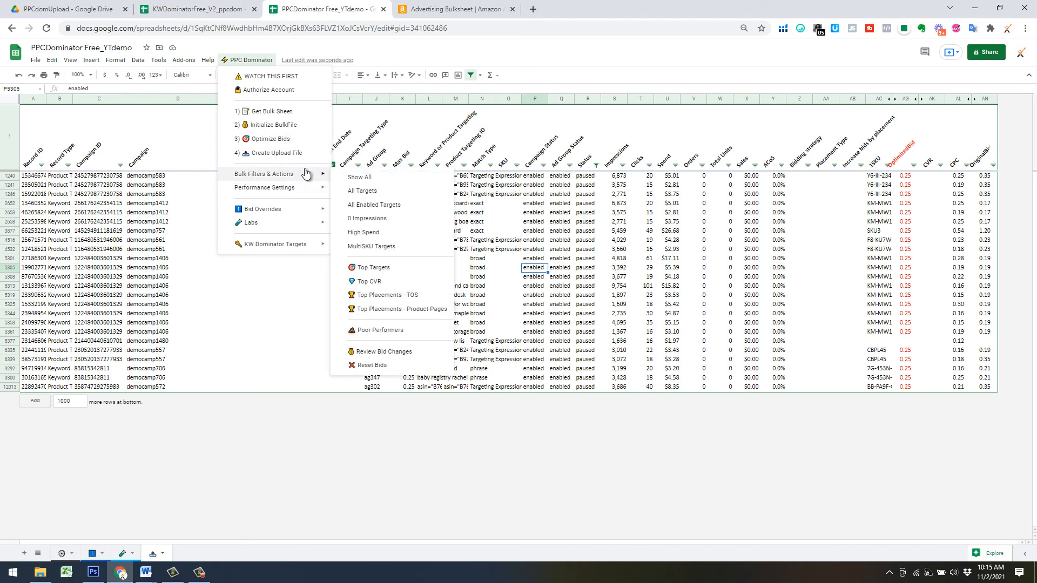
{"action": "left_click", "coordinate": [373, 250]}
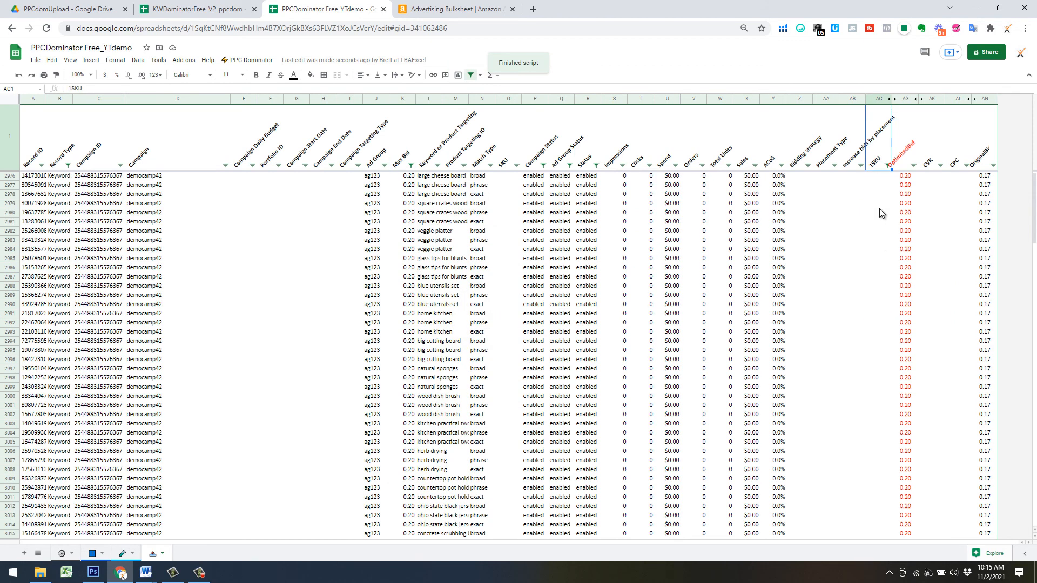
{"action": "scroll", "coordinate": [648, 287], "scroll_direction": "down", "scroll_amount": 15}
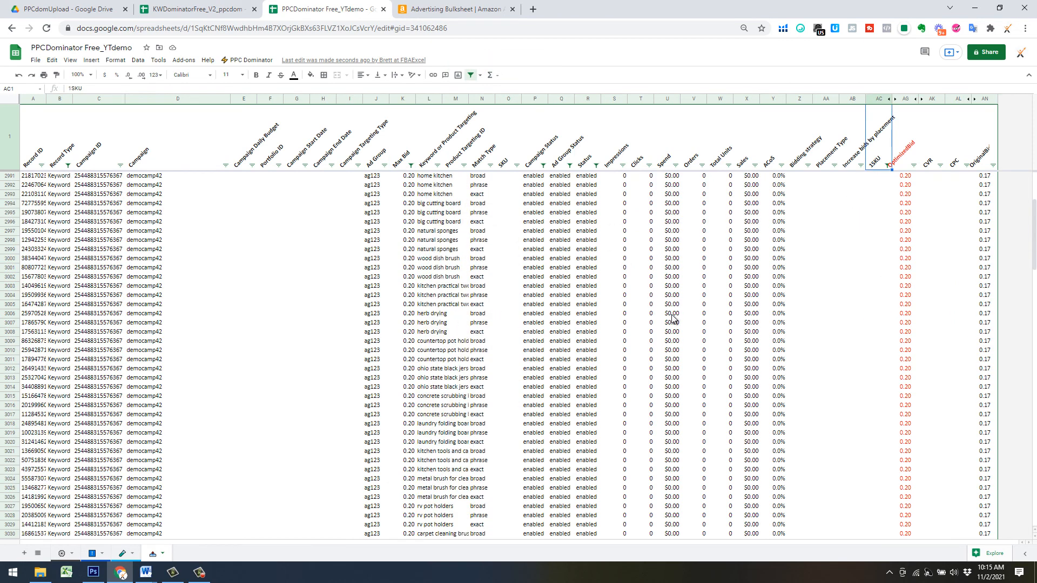
{"action": "scroll", "coordinate": [794, 295], "scroll_direction": "up", "scroll_amount": 6}
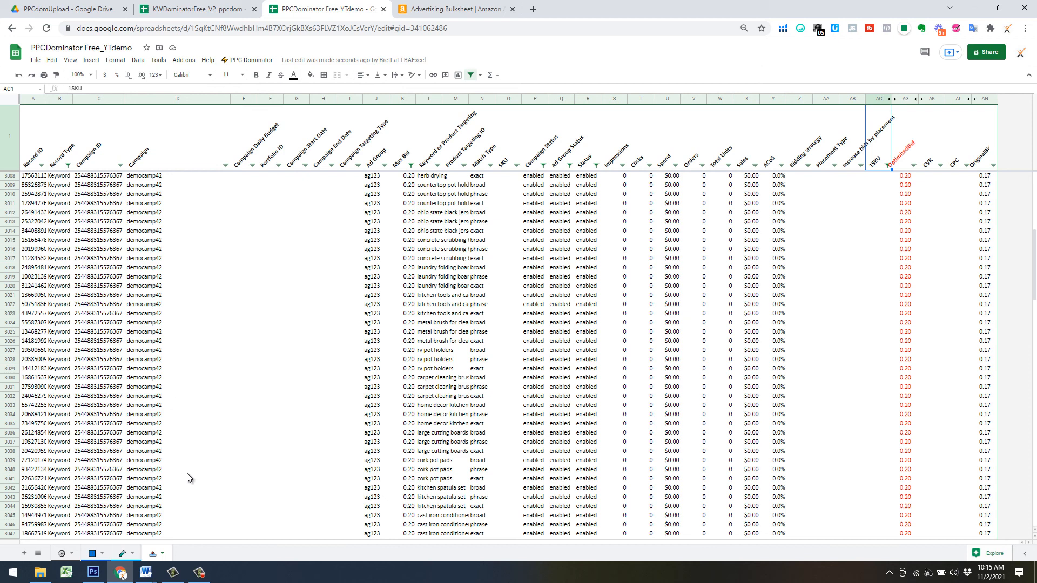
- Examine the Labs sheet's Campaign Quick Sort list and Portfolio List, plus the Show On List and Show NOT on List commands
{"action": "left_click", "coordinate": [248, 60]}
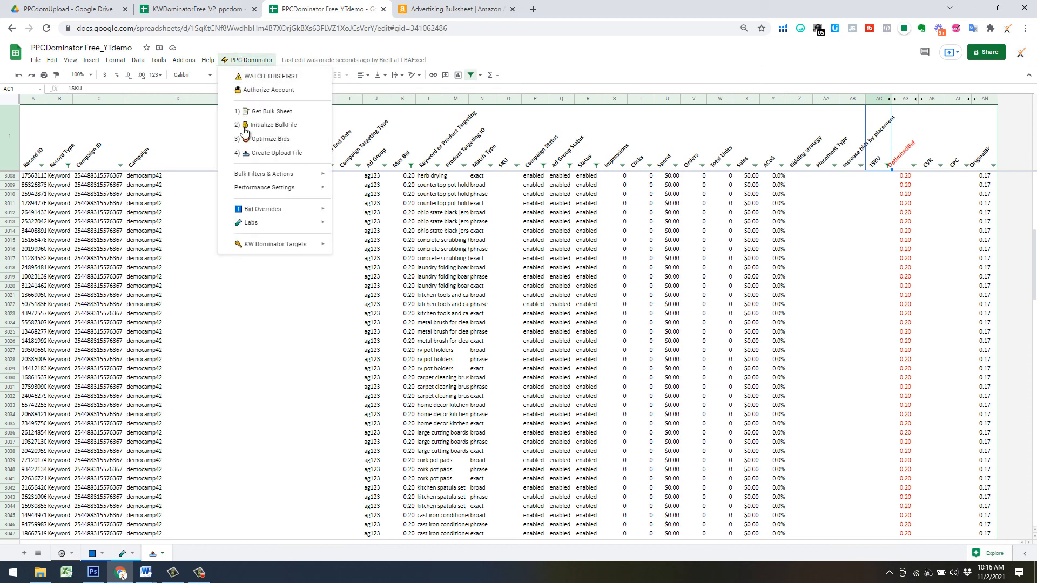
{"action": "mouse_move", "coordinate": [256, 215]}
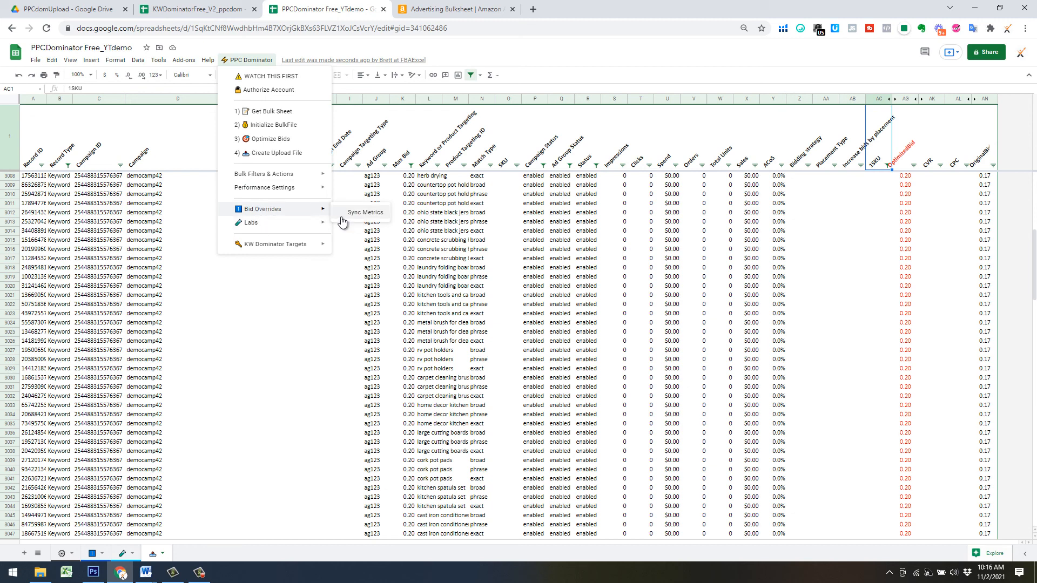
{"action": "mouse_move", "coordinate": [301, 229]}
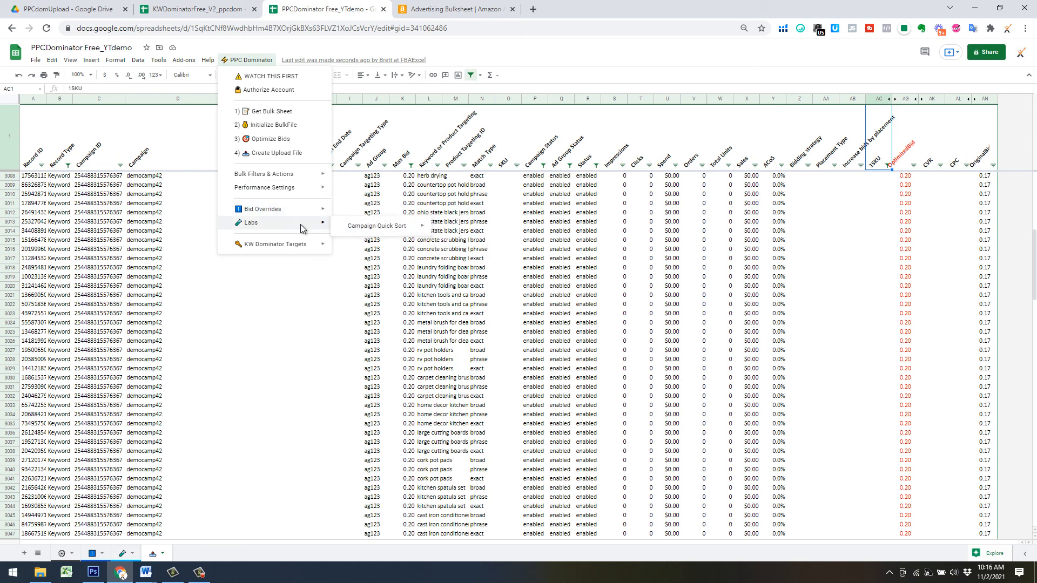
{"action": "left_click", "coordinate": [121, 554]}
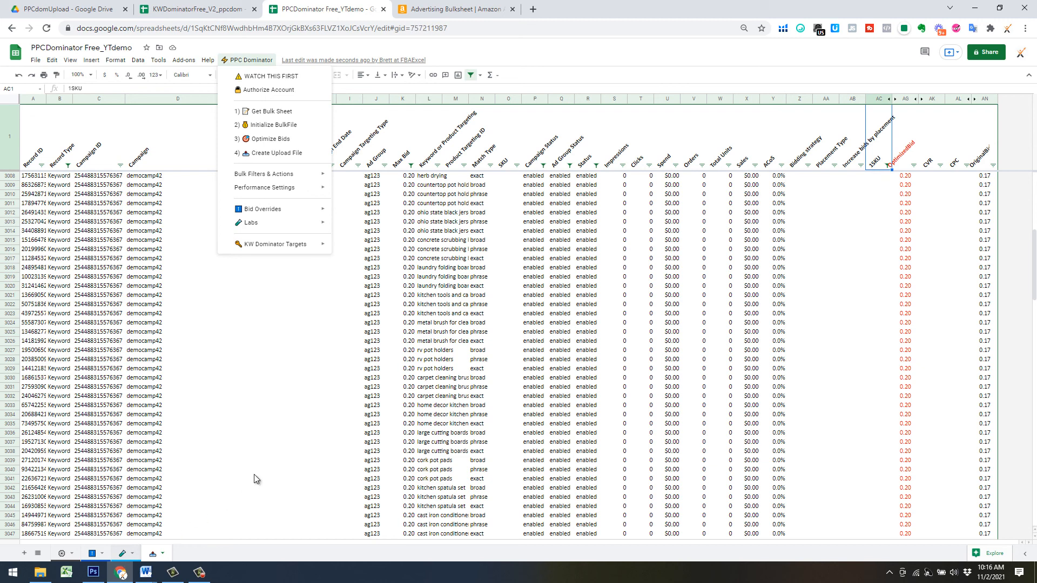
{"action": "left_click", "coordinate": [140, 374]}
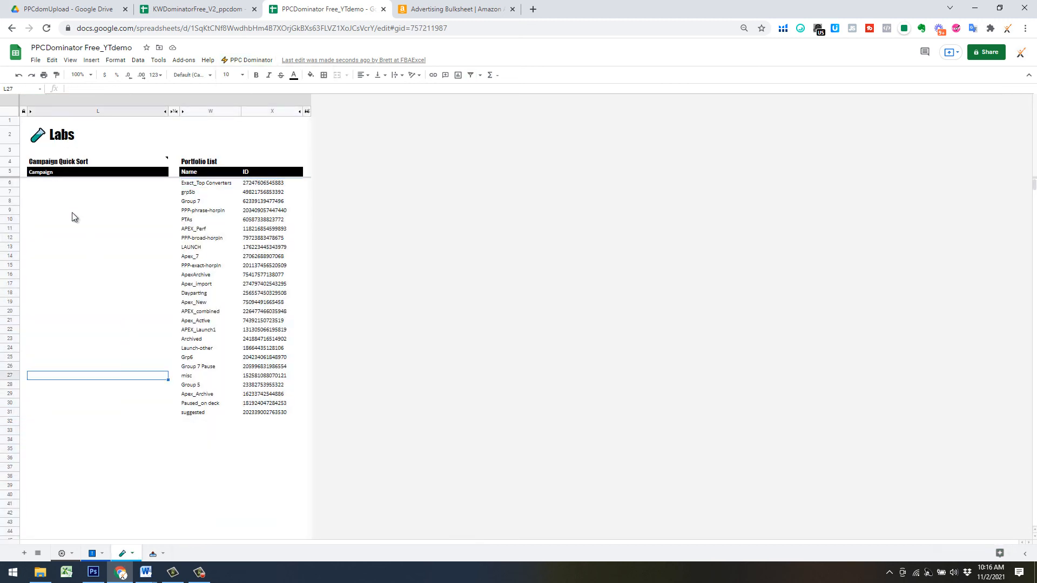
{"action": "left_click", "coordinate": [70, 183]}
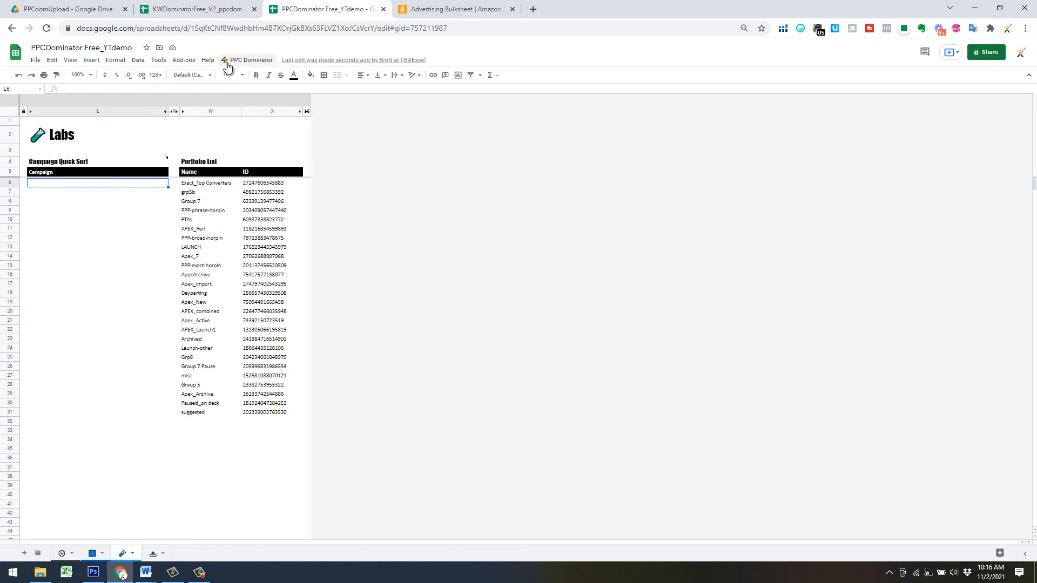
{"action": "left_click", "coordinate": [247, 60]}
{"action": "mouse_move", "coordinate": [387, 234]}
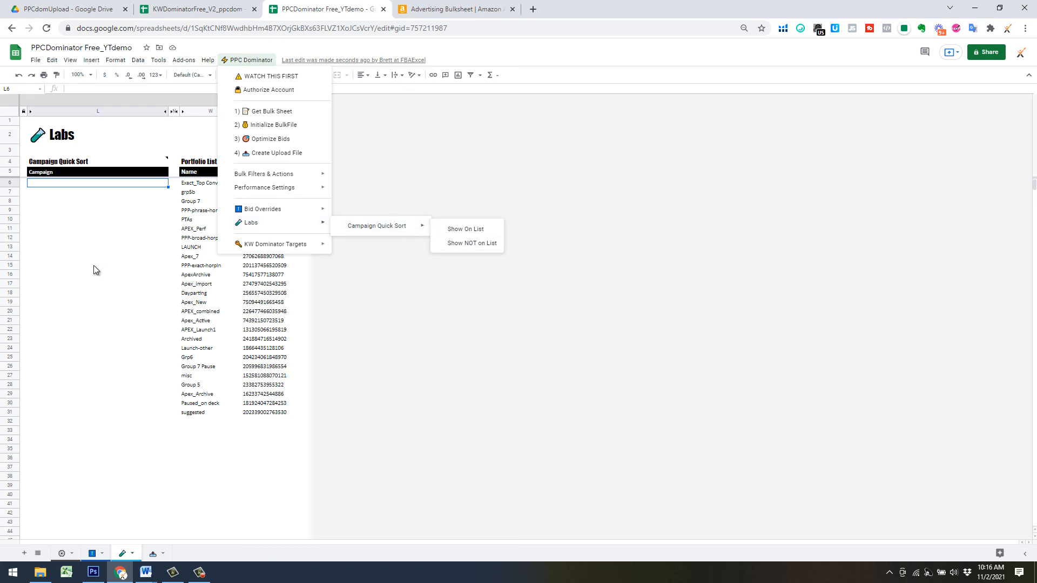
{"action": "left_click", "coordinate": [87, 281]}
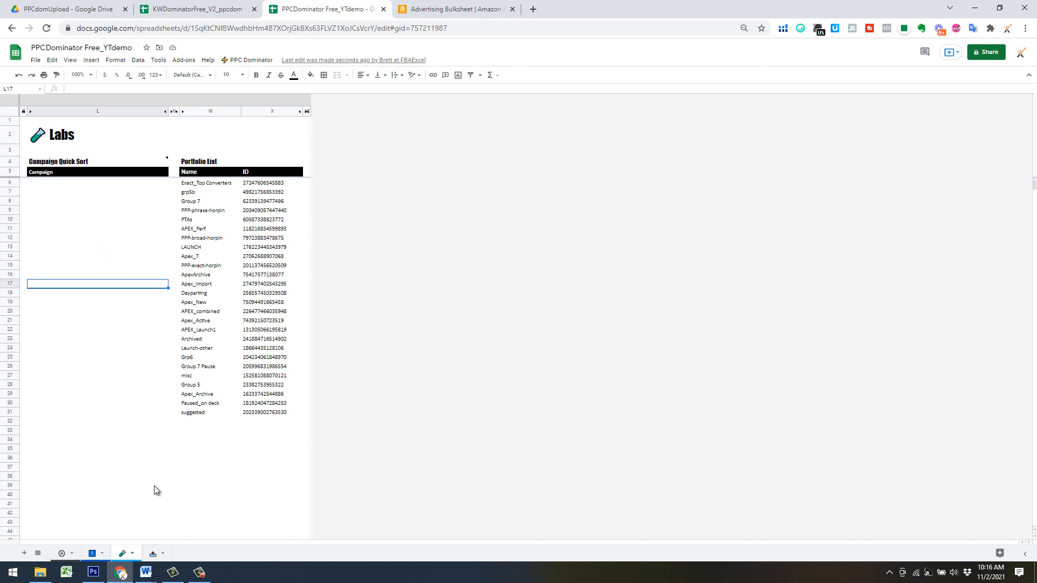
- Create the optimized upload file from the bulk sheet with PPC Dominator's Create Upload File command
{"action": "left_click", "coordinate": [249, 60]}
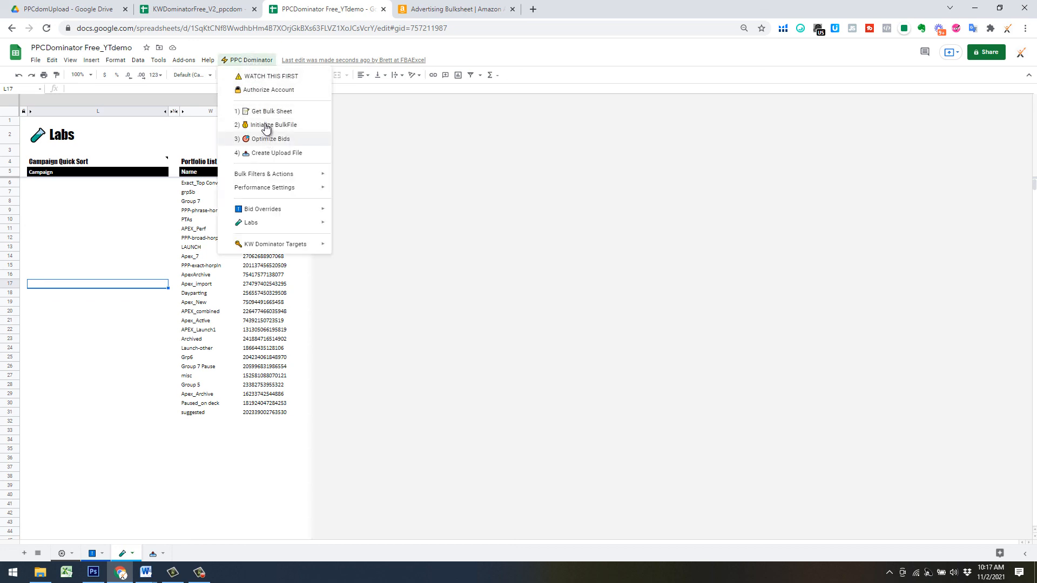
{"action": "left_click", "coordinate": [281, 154]}
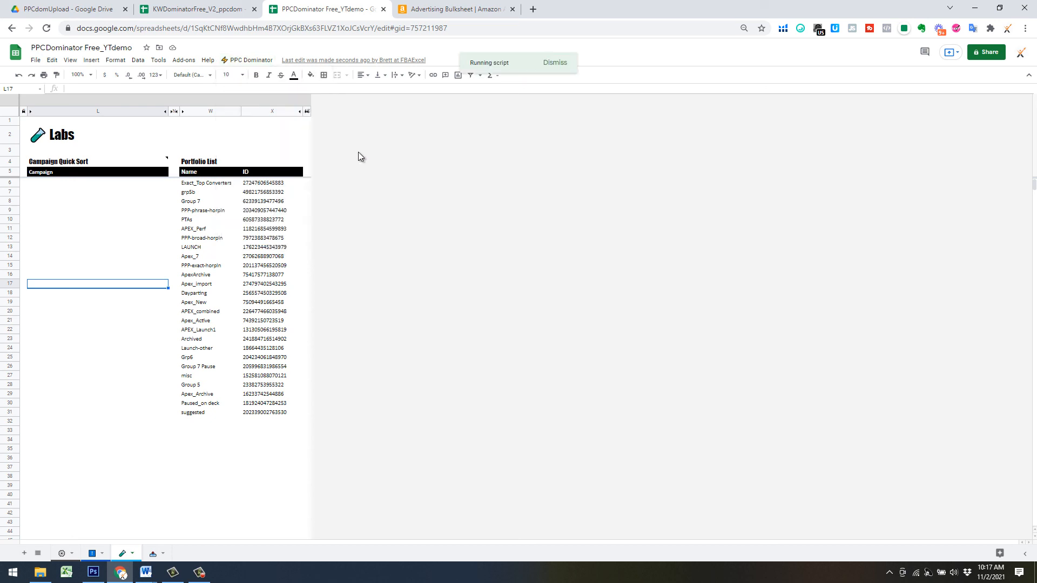
{"action": "left_click", "coordinate": [619, 330]}
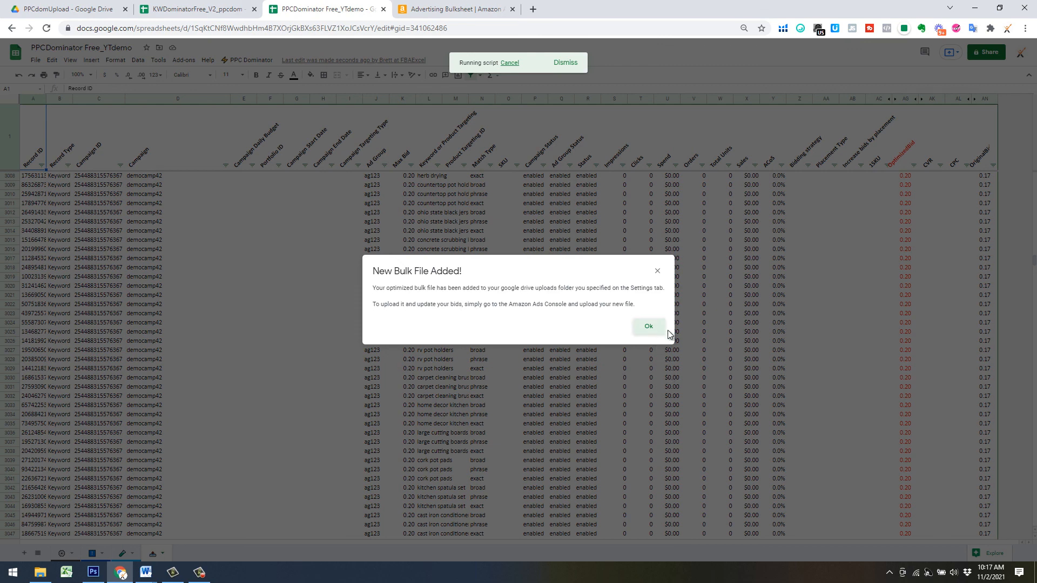
{"action": "left_click", "coordinate": [650, 329]}
- Switch to the Amazon Advertising bulk spreadsheet page and view the file chooser for updating campaigns without uploading a file
{"action": "left_click", "coordinate": [458, 6]}
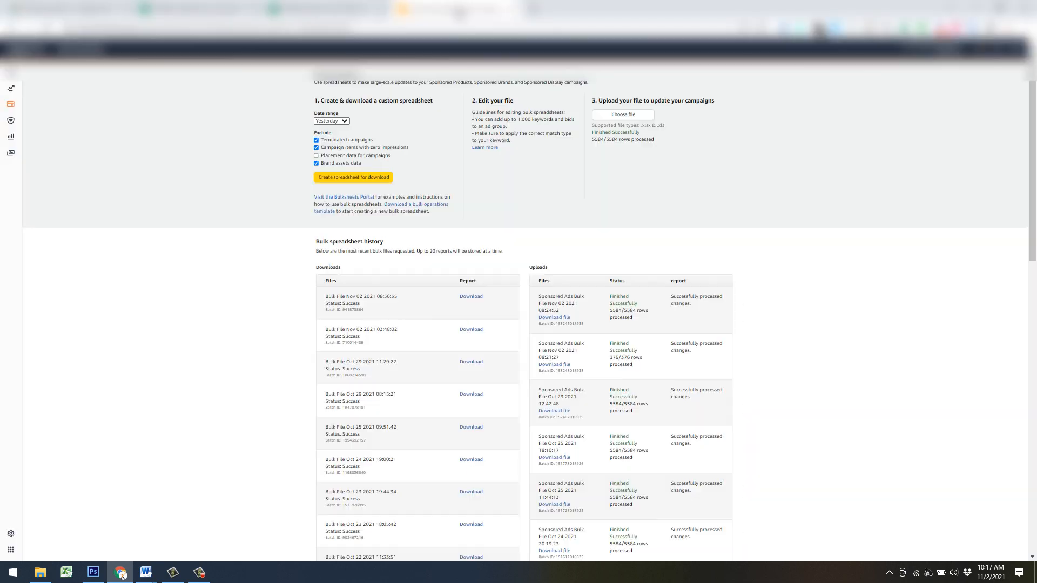
{"action": "left_click", "coordinate": [635, 115]}
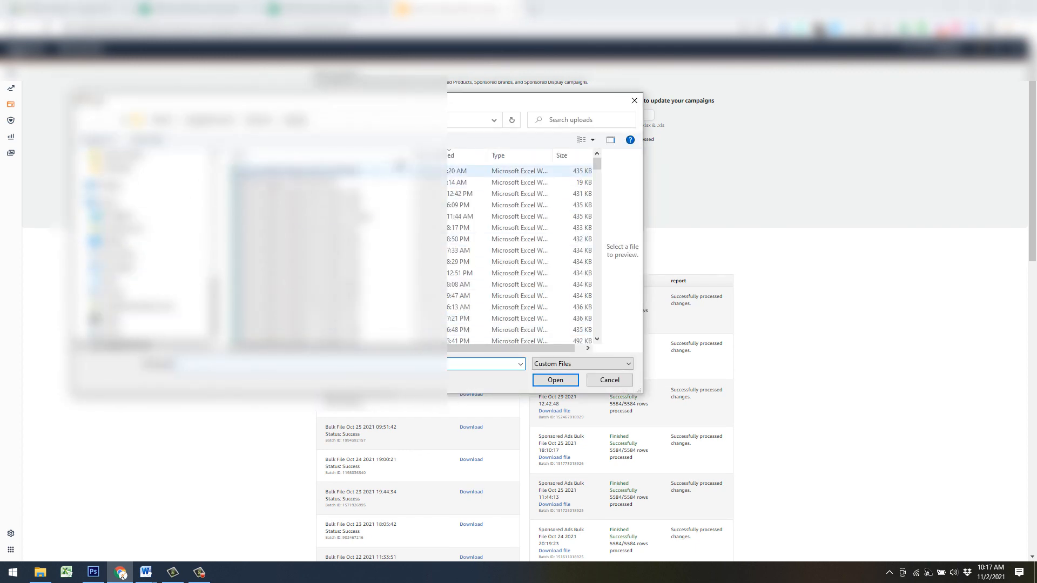
{"action": "left_click", "coordinate": [634, 101]}
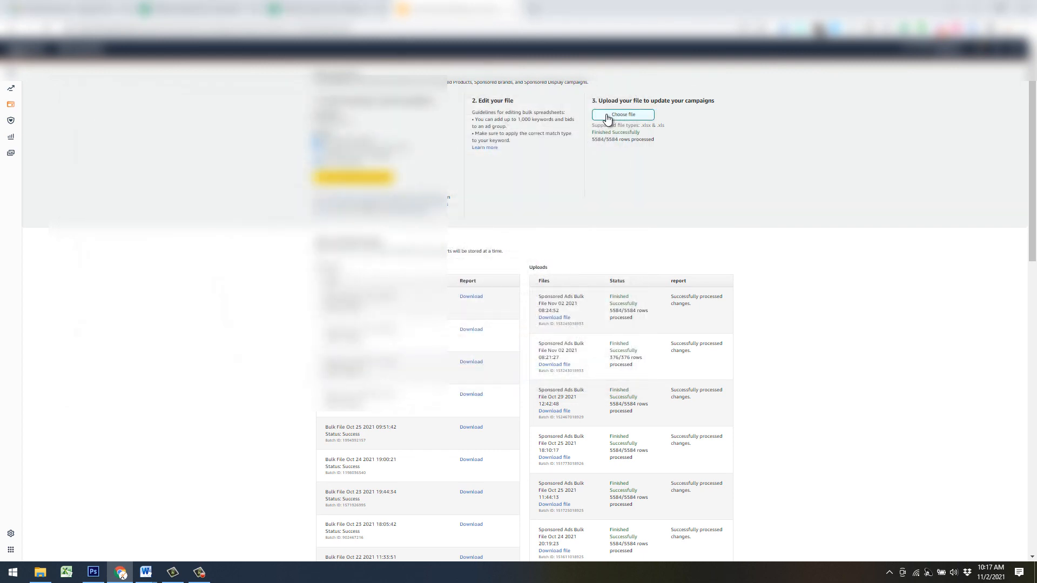